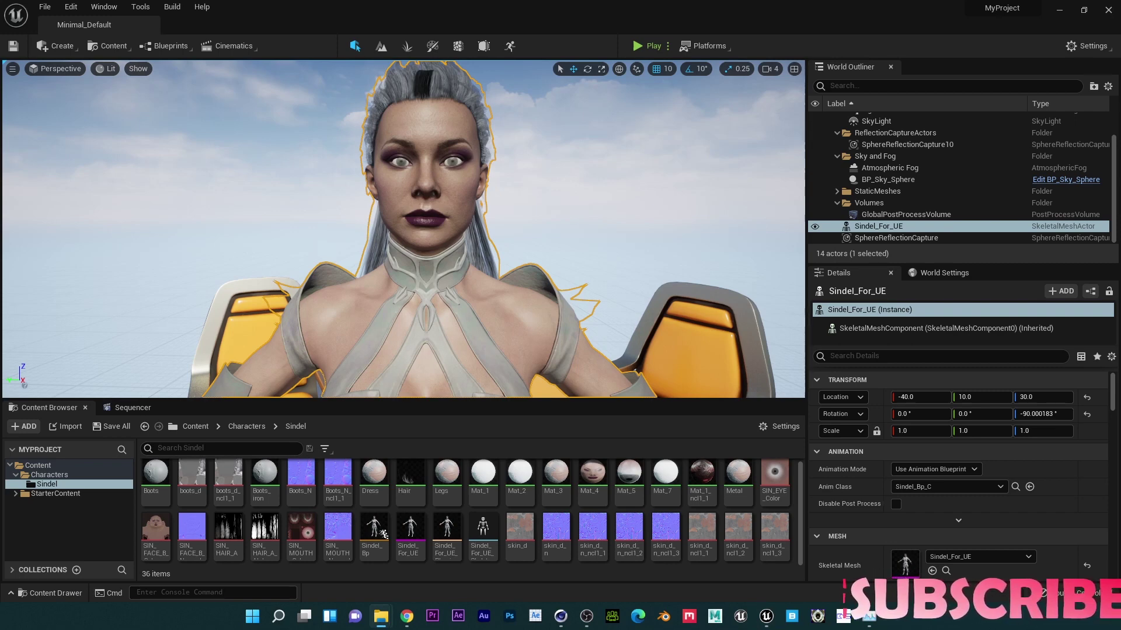
- Copy Template_Rig.uasset from the Rig Template folder inside the Character_Setup project's Content folder
drag(1120, 194, 565, 187)
double_click(466, 293)
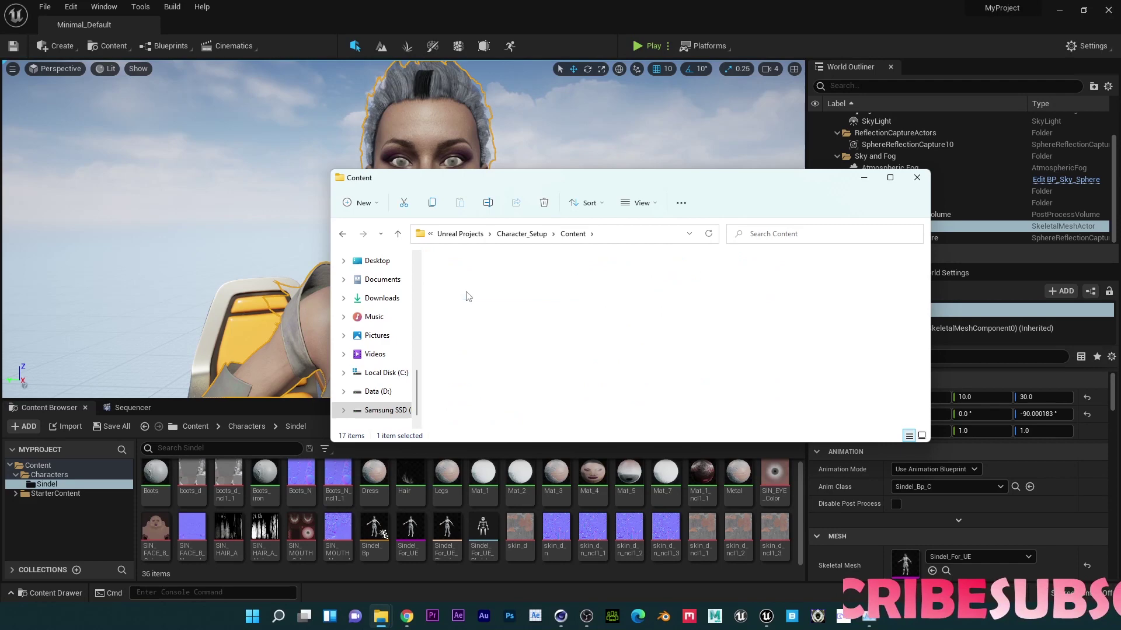
double_click(466, 296)
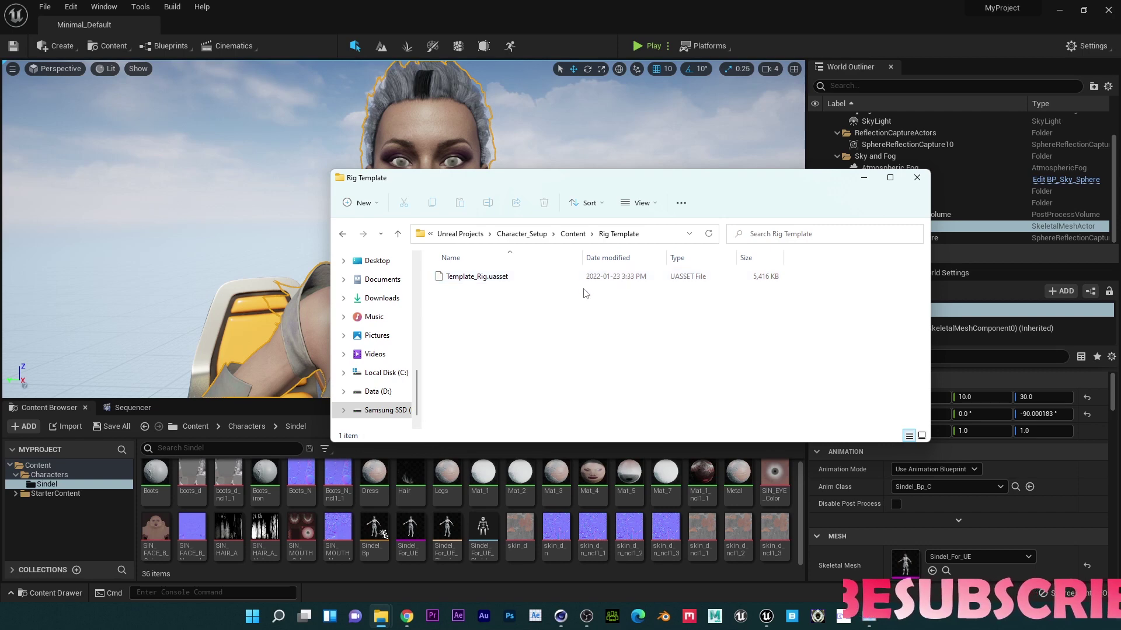
click(466, 282)
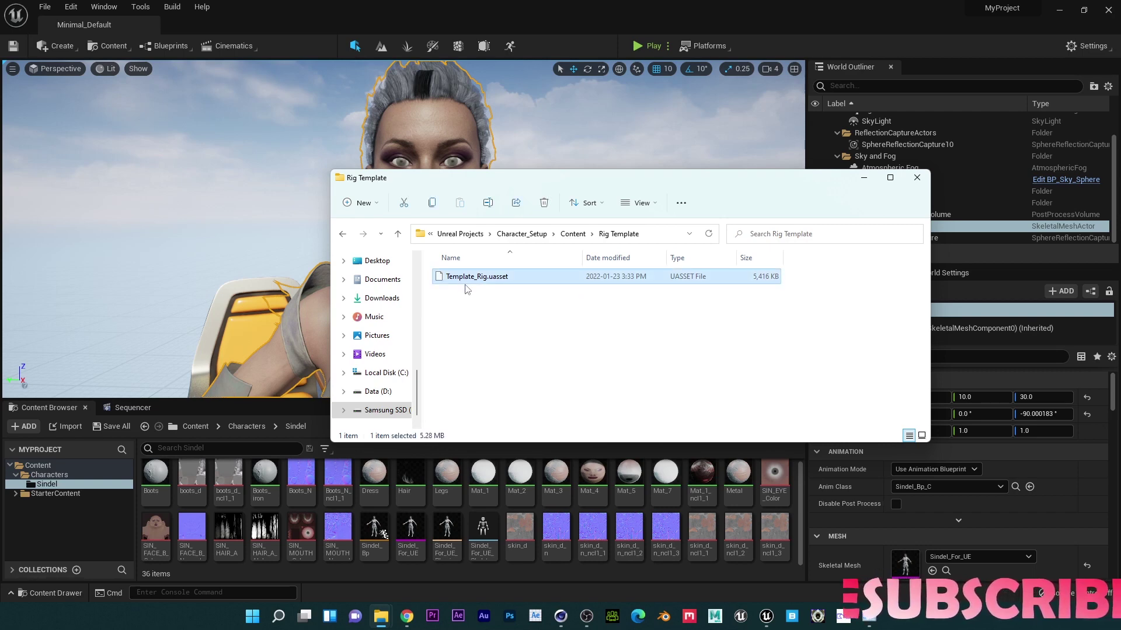
key(ctrl+c)
- Paste the copied rig file into MyProject's Content/Characters/Sindel folder and move the file window out of the way
click(396, 235)
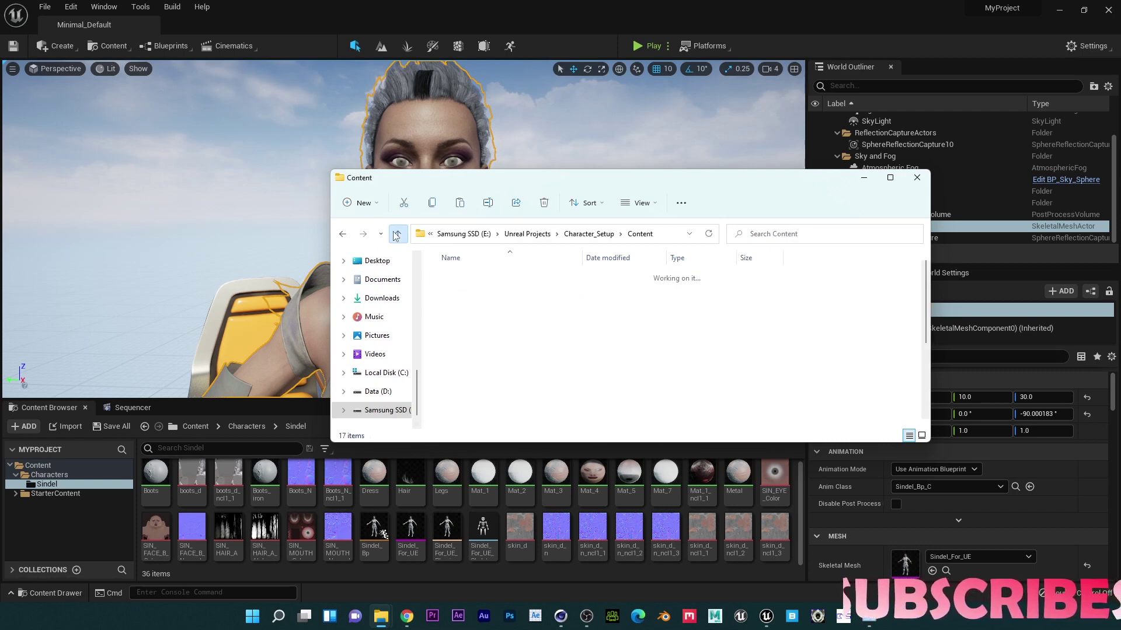
click(397, 234)
click(397, 234)
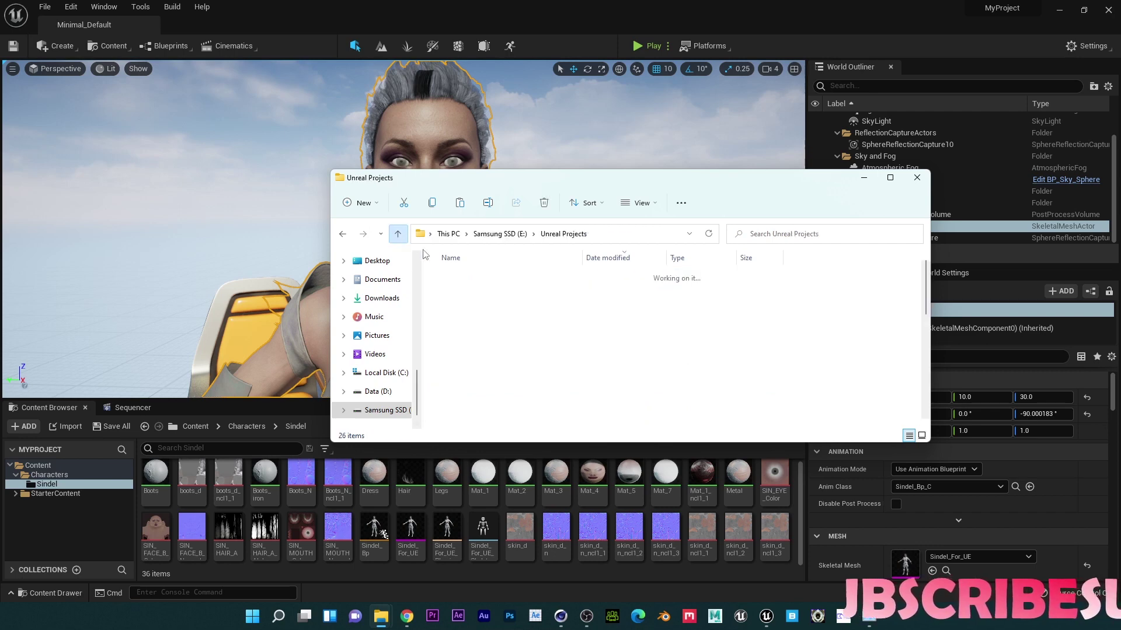
double_click(464, 295)
double_click(467, 295)
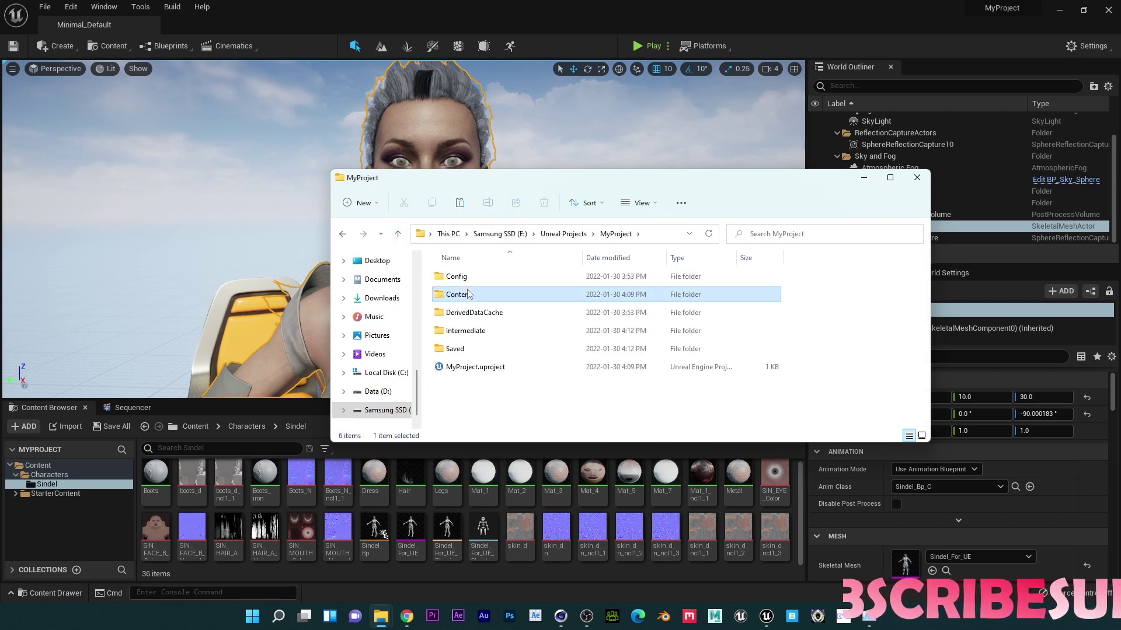
double_click(464, 276)
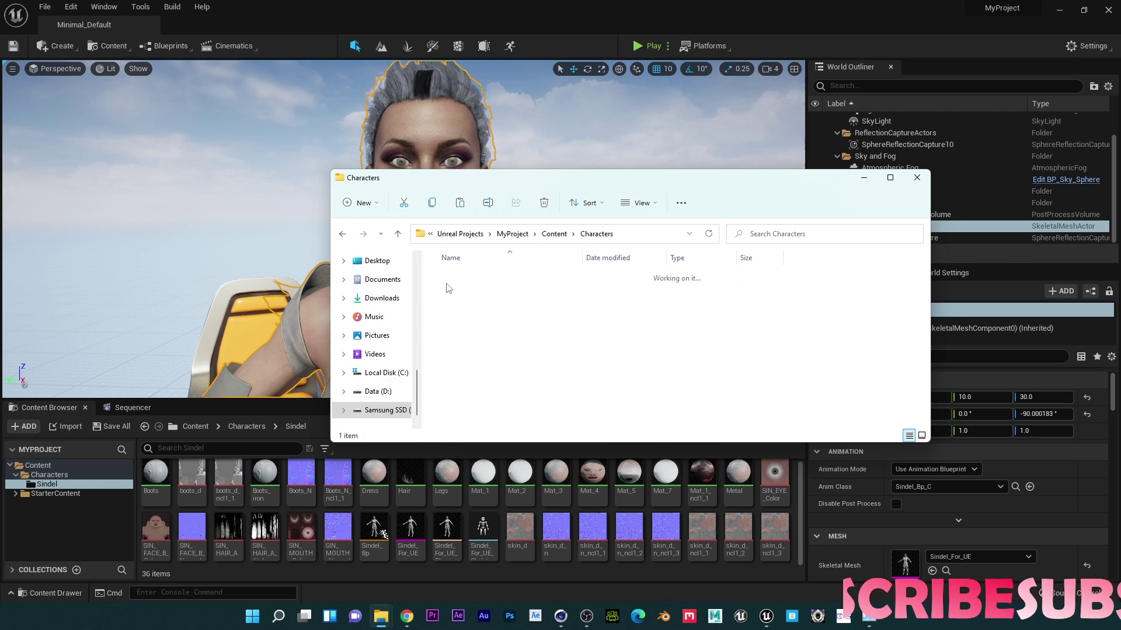
double_click(459, 277)
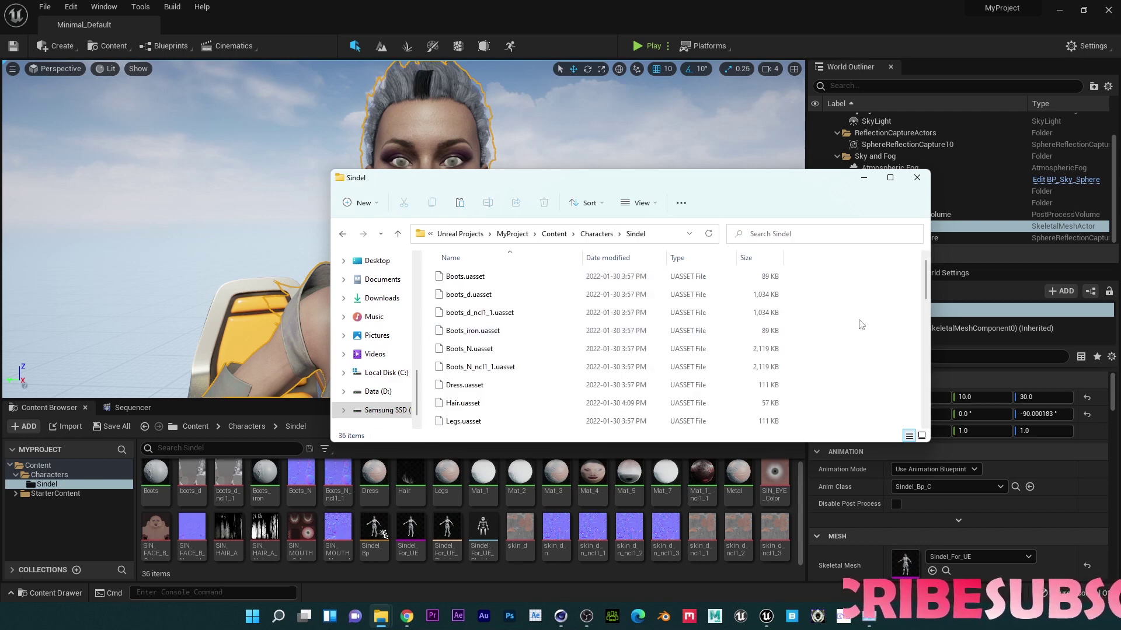
key(ctrl+v)
drag(766, 181, 1120, 232)
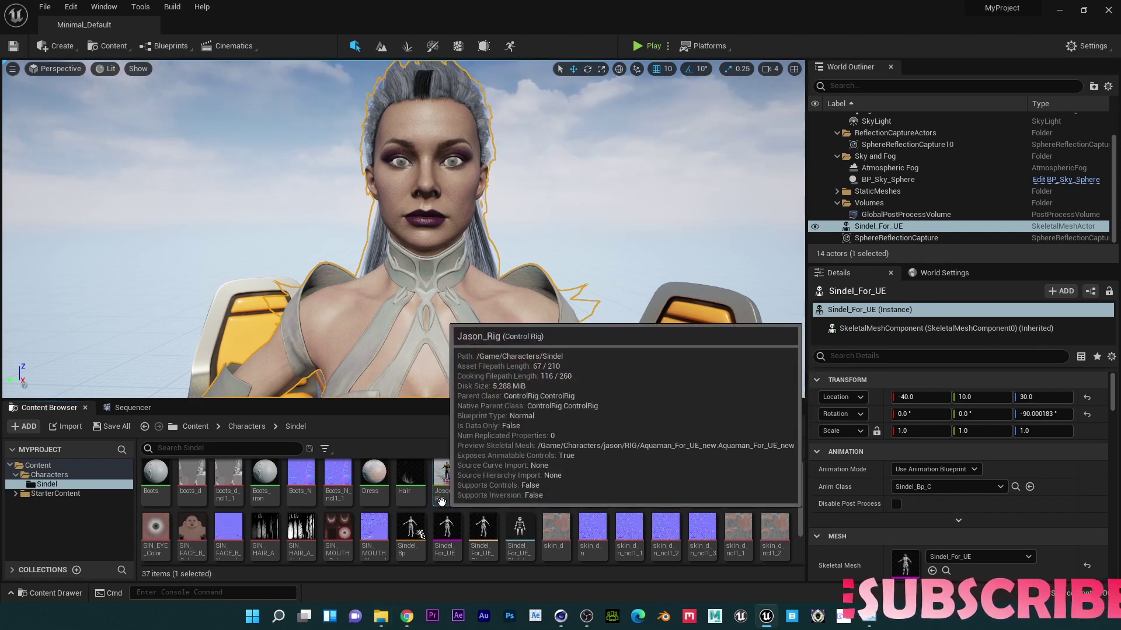
- Rename the Jason_Rig control rig asset in the Sindel folder as Sindel_Rig
click(440, 506)
key(F2)
key(Home)
key(Delete)
key(Delete)
key(Delete)
key(Delete)
key(Delete)
key(Delete)
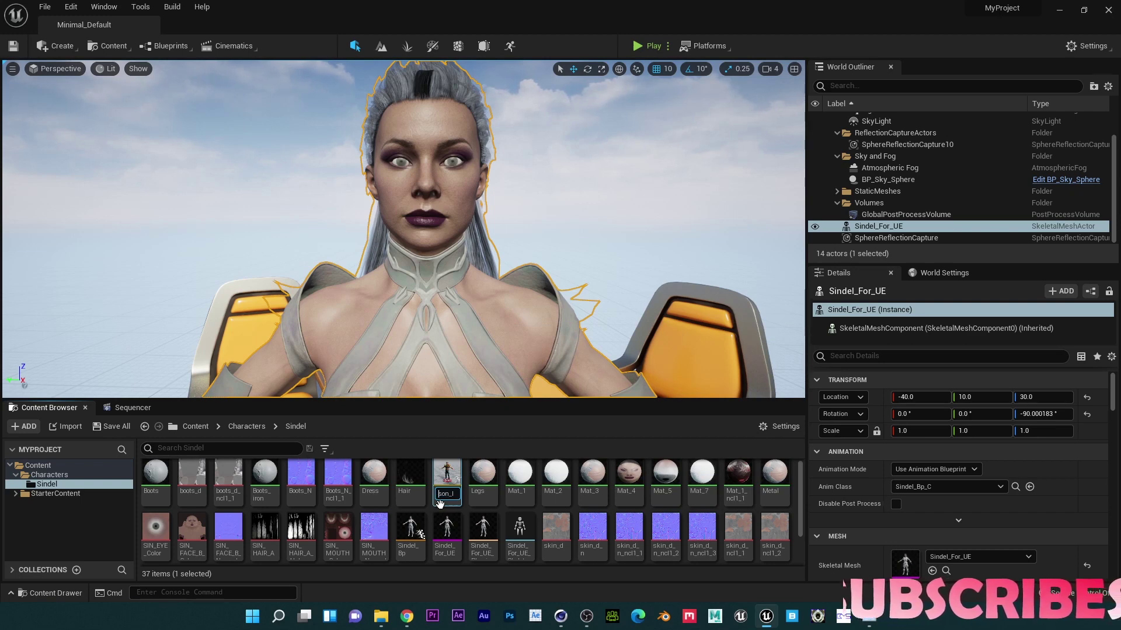
text(Sindel_)
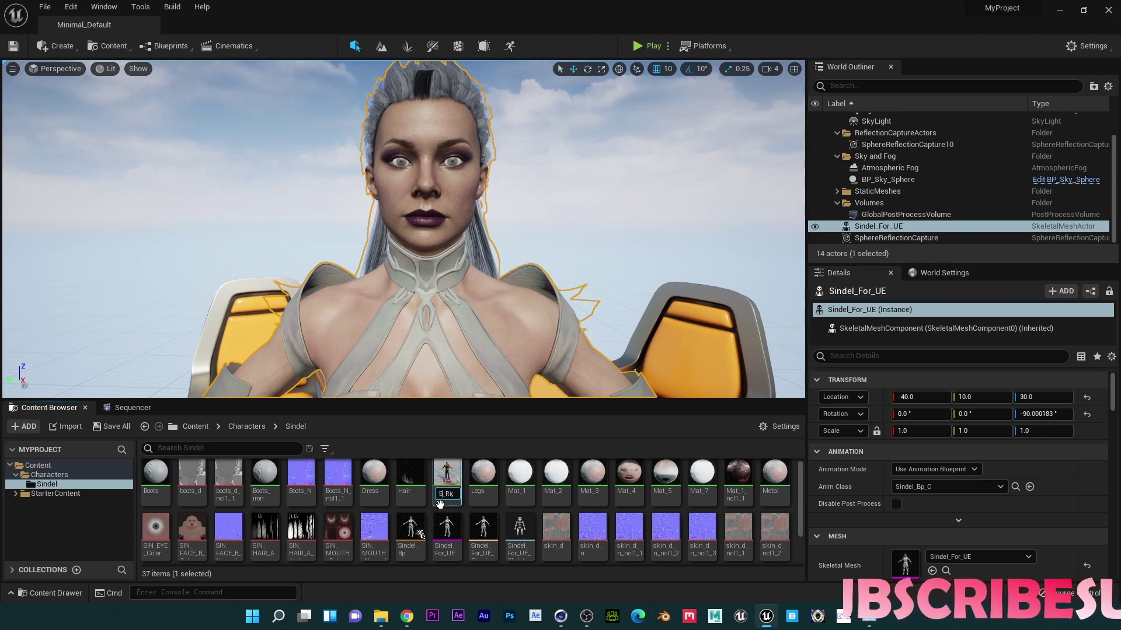
key(Return)
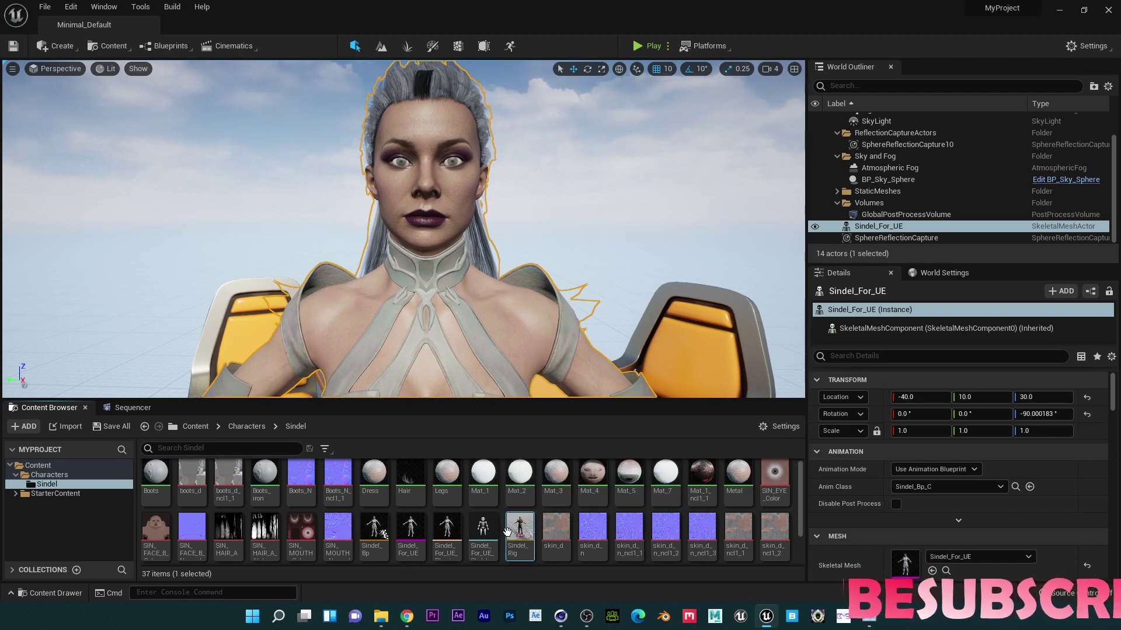
- Open the Sindel_Rig control rig for editing and close the floating My Blueprint window
double_click(506, 533)
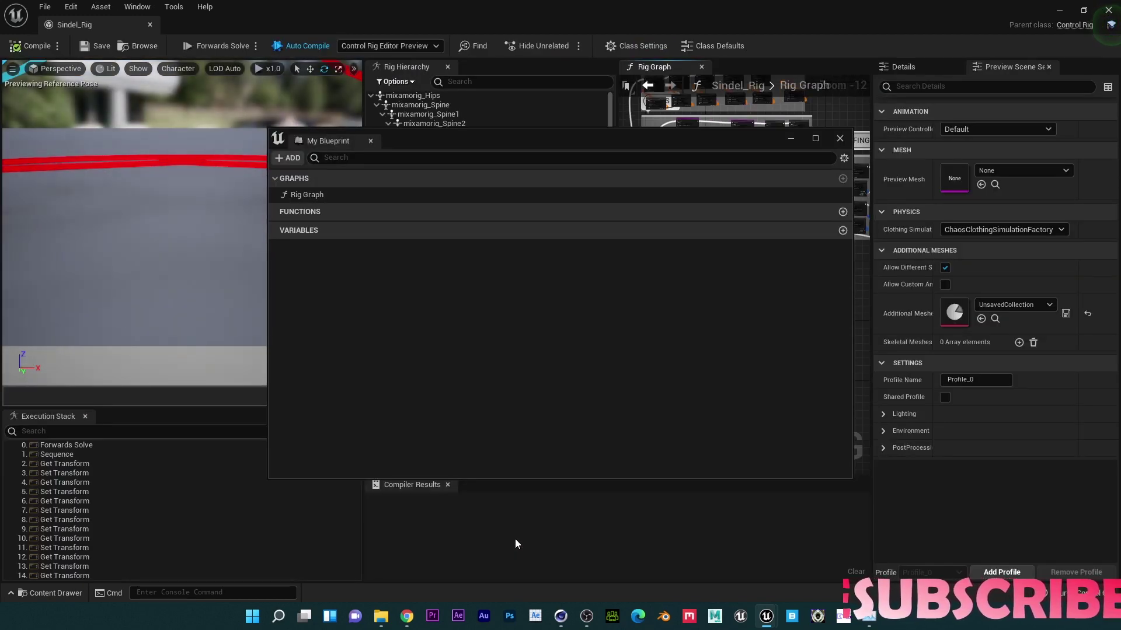
click(840, 138)
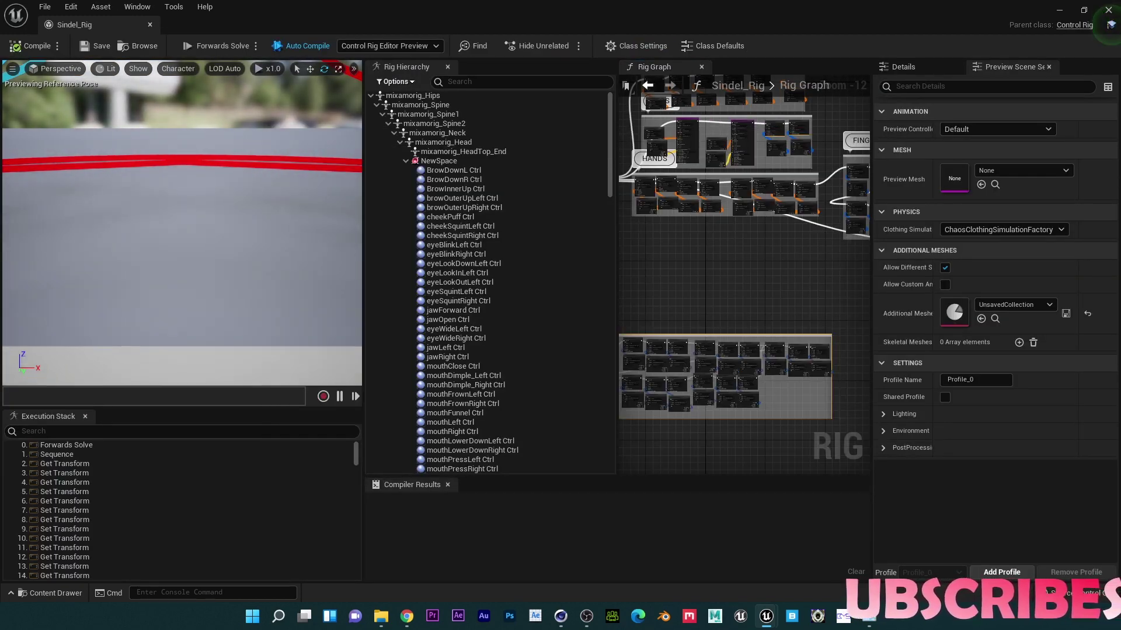
middle_drag(246, 203, 245, 146)
scroll(230, 179, down, 5)
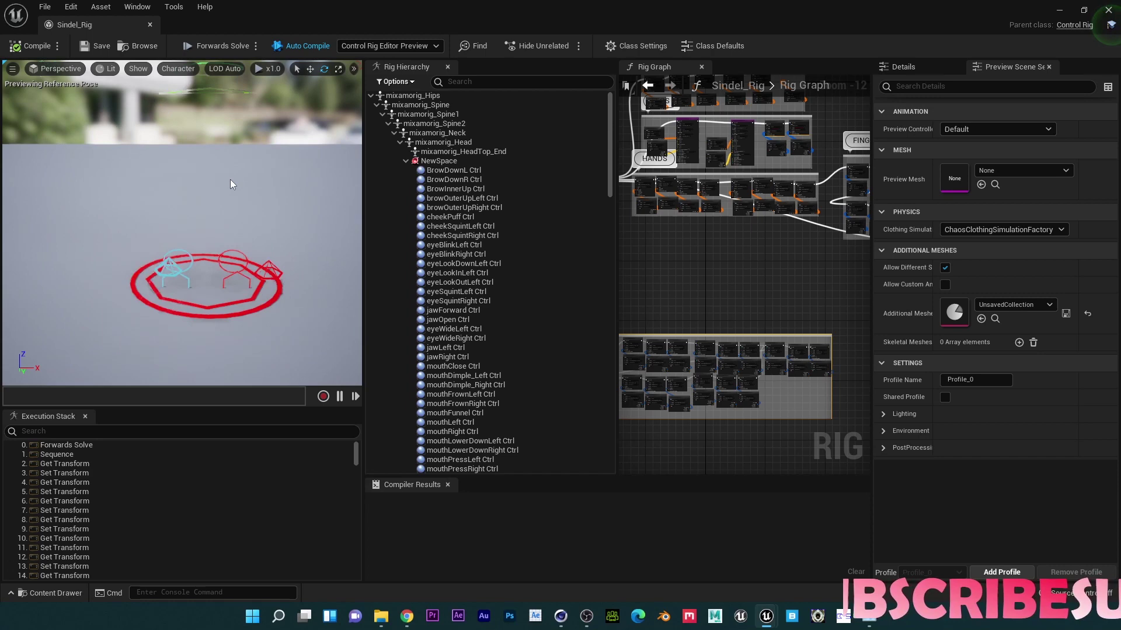
right_drag(230, 180, 230, 134)
right_drag(196, 214, 196, 185)
middle_drag(215, 229, 206, 184)
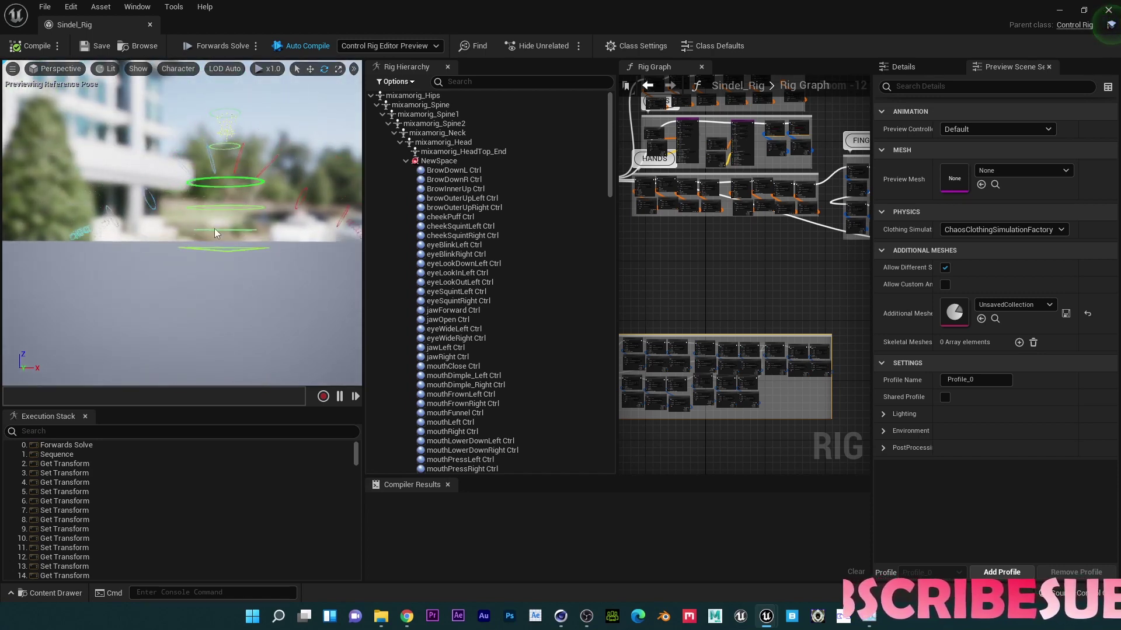
mouse_move(215, 229)
right_down()
mouse_move(193, 228)
mouse_move(226, 248)
right_up()
scroll(237, 240, down, 2)
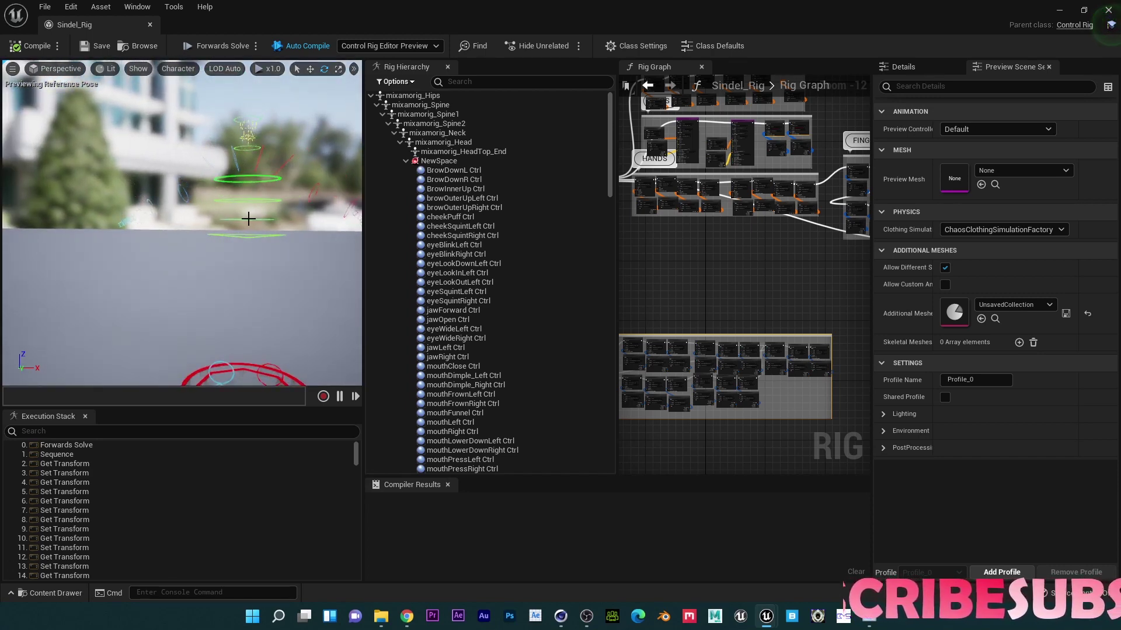
- Collapse the NewSpace, Left_Fingers and L_HAND_SPACE groups in the rig hierarchy
click(406, 161)
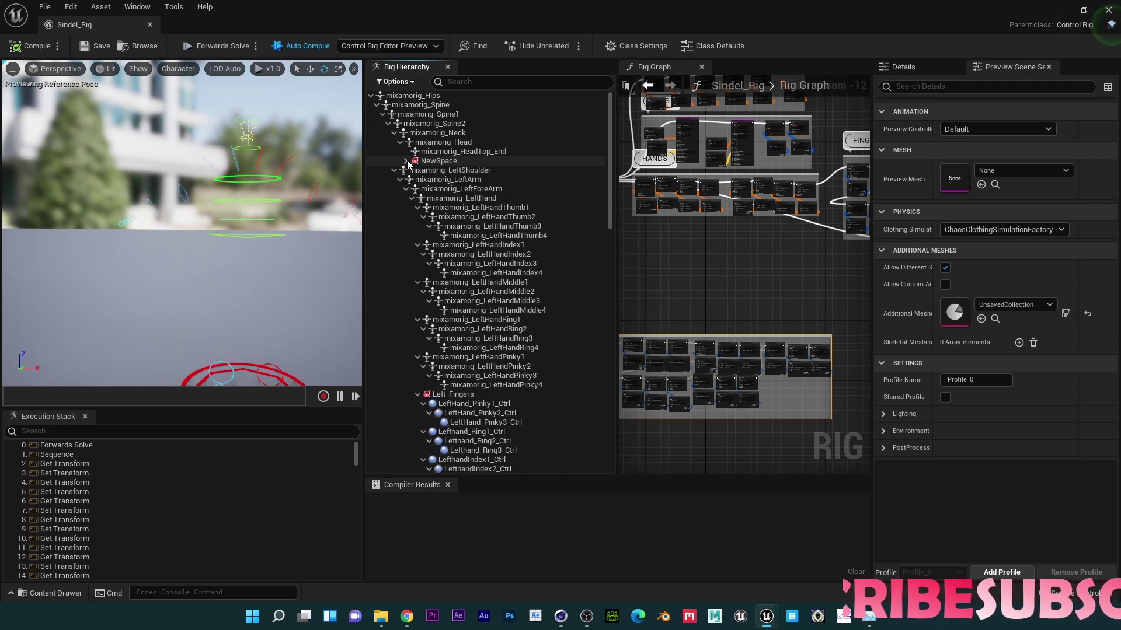
click(418, 395)
click(400, 404)
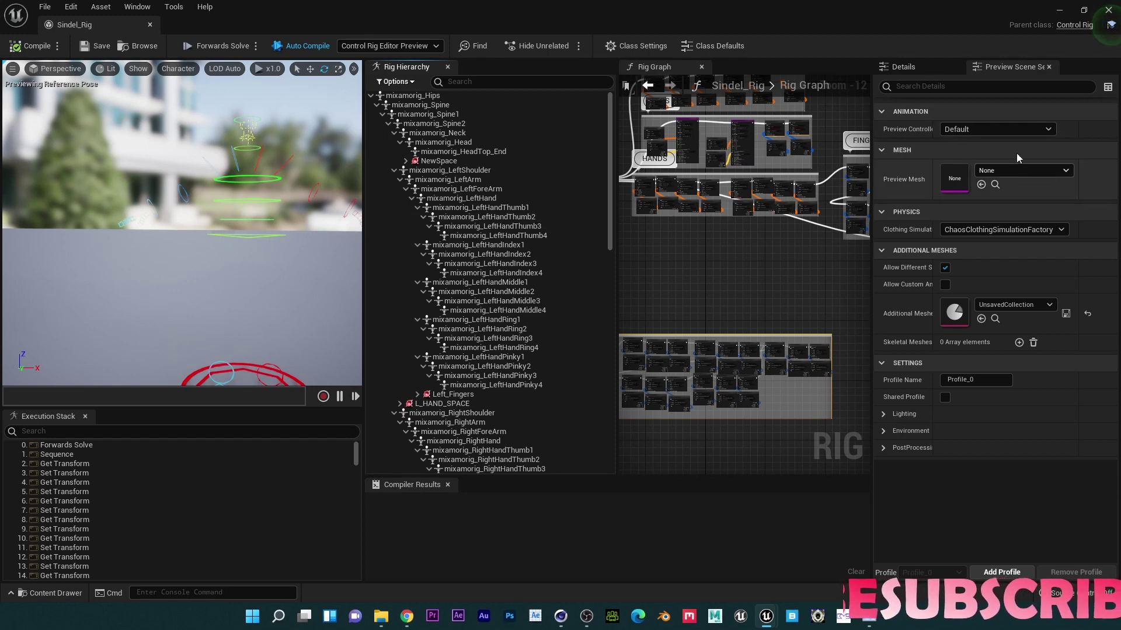
- Set the rig's preview mesh to Sindel_For_UE
click(1006, 172)
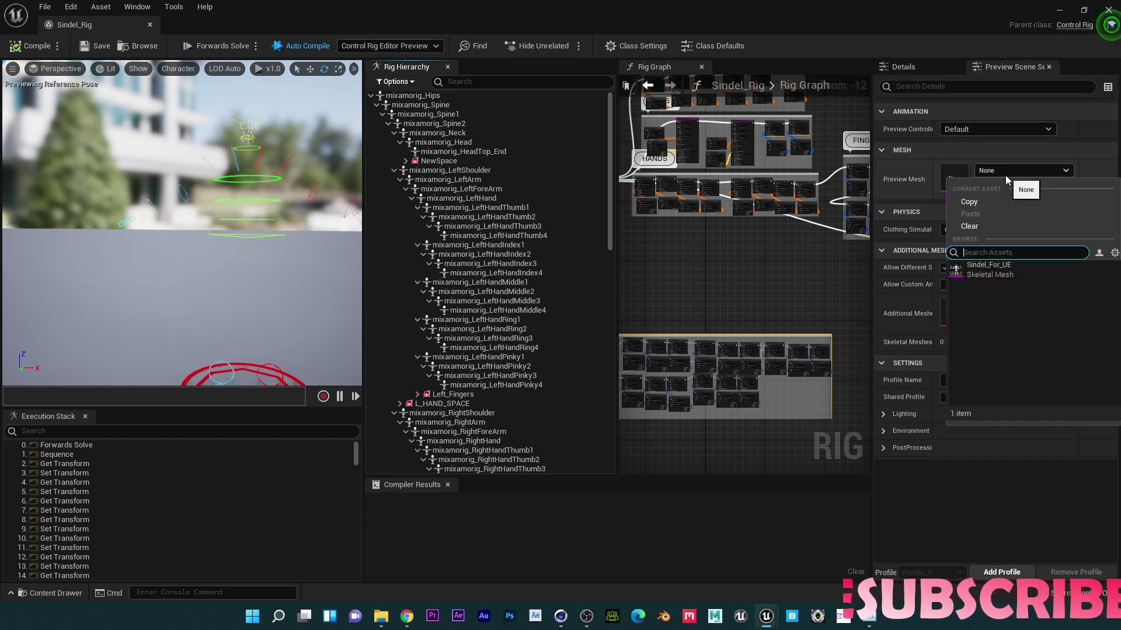
click(990, 273)
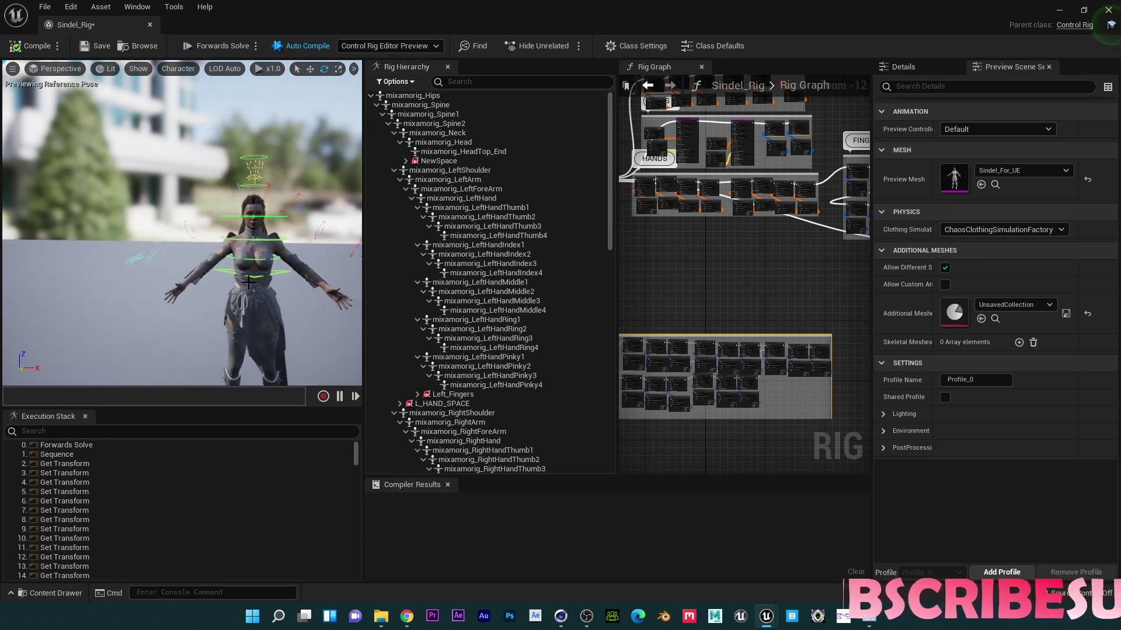
middle_drag(261, 283, 282, 229)
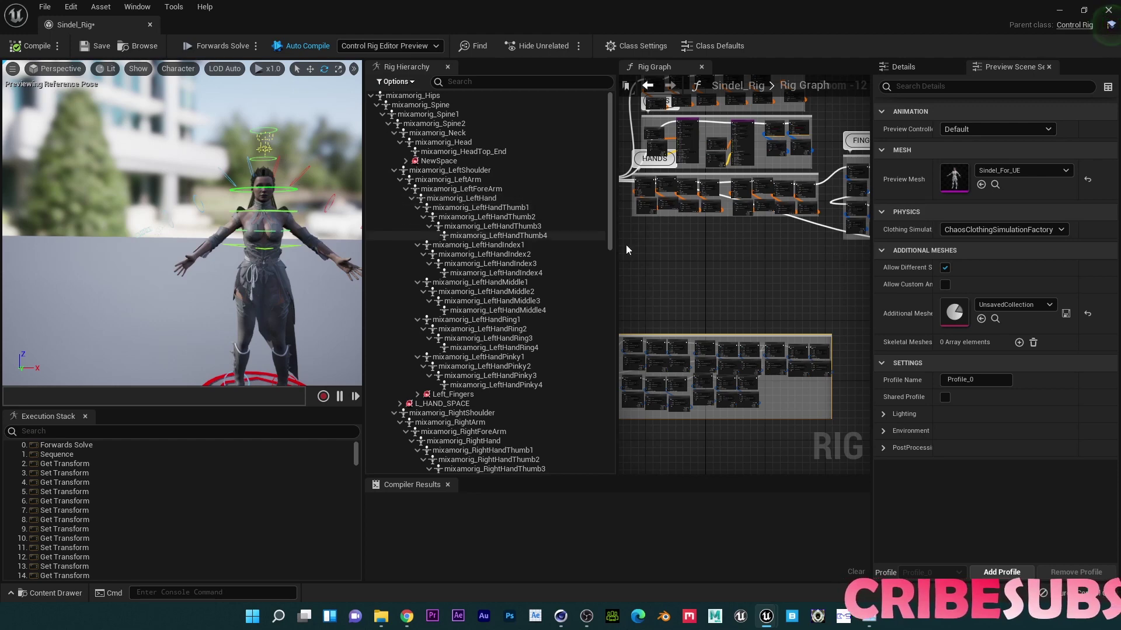
- Refresh the initial transforms of the hierarchy under mixamorig_Hips from the Sindel_For_UE skeletal mesh
right_drag(626, 244, 733, 251)
click(423, 96)
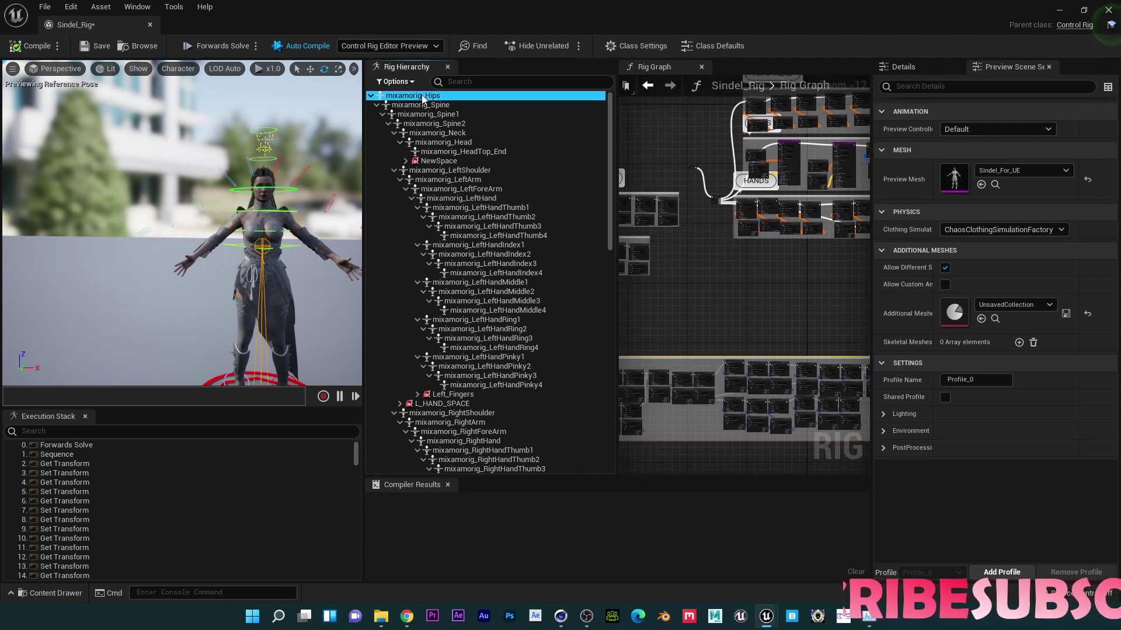
right_click(423, 96)
mouse_move(546, 383)
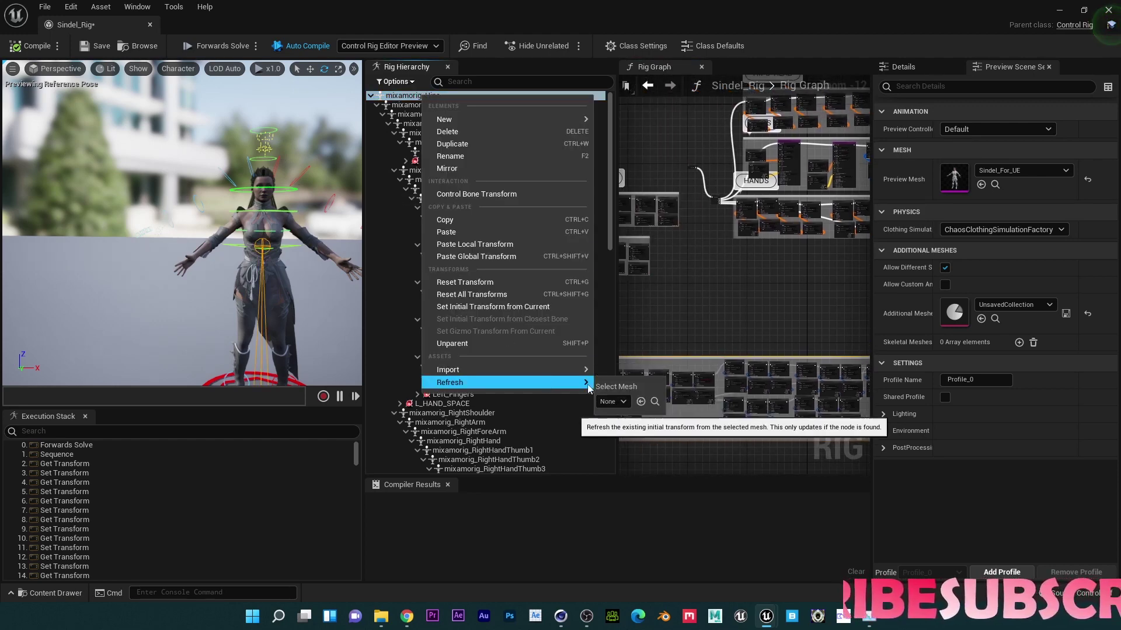
click(612, 402)
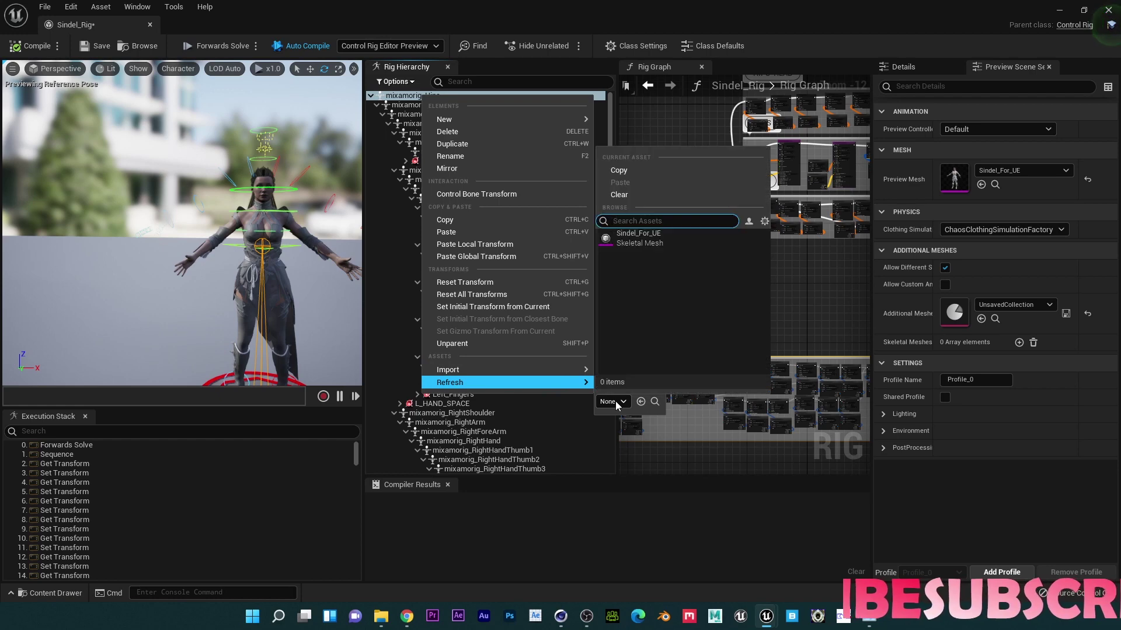
click(649, 236)
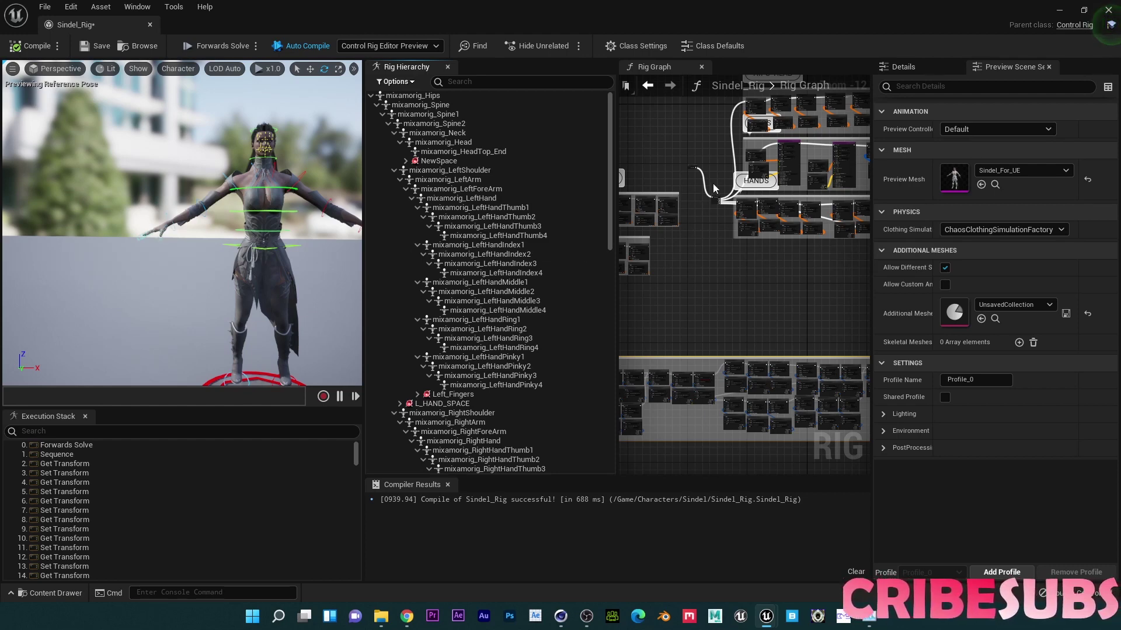
- Break the execution link between the Forwards Solve node and its Sequence node in the rig graph
scroll(712, 184, up, 1)
scroll(713, 184, up, 1)
scroll(713, 184, down, 1)
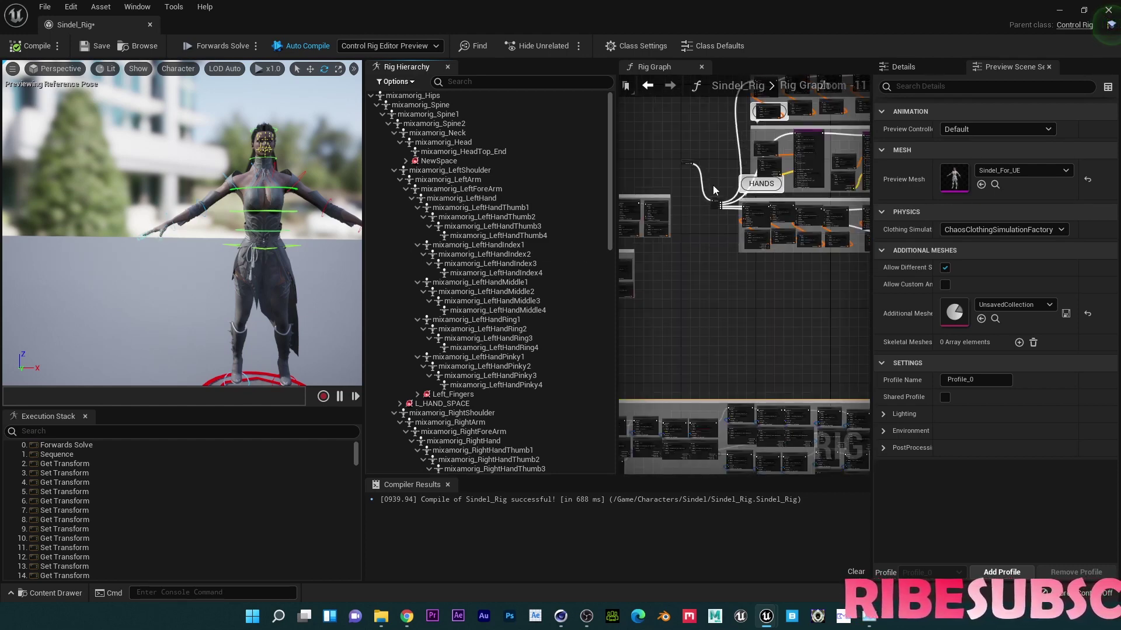
scroll(713, 185, up, 1)
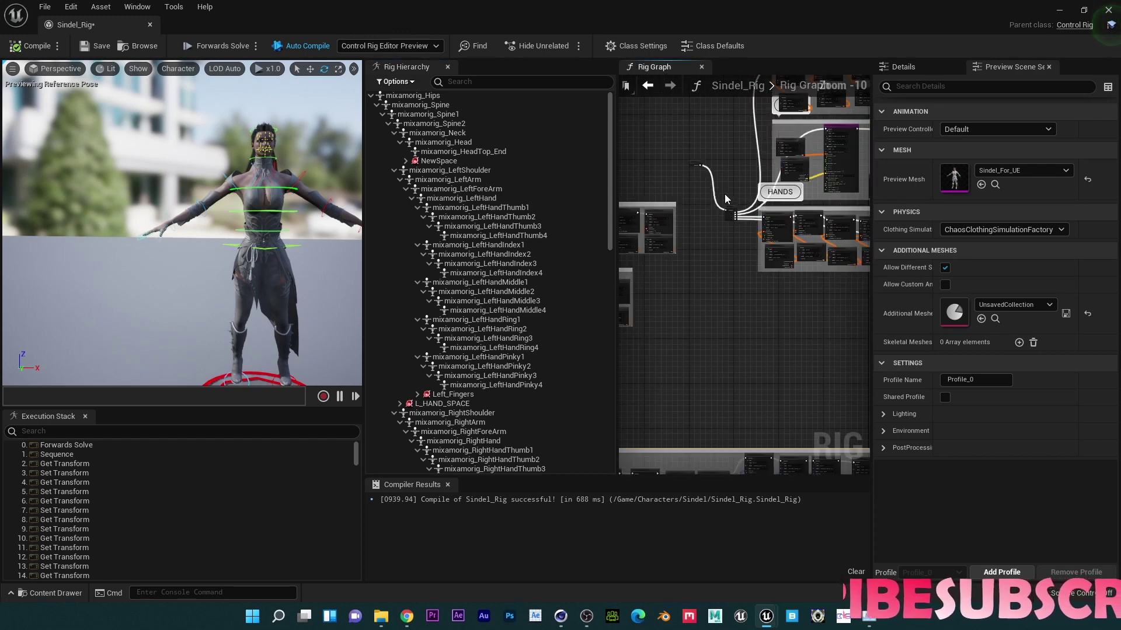
scroll(723, 204, down, 2)
scroll(724, 205, up, 2)
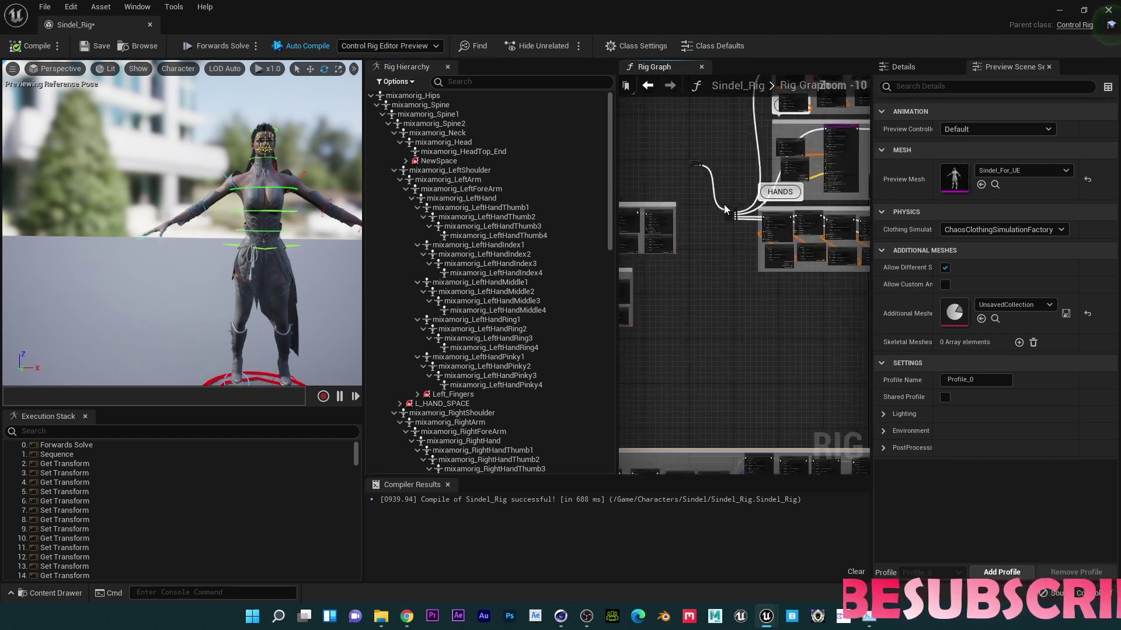
scroll(724, 205, up, 2)
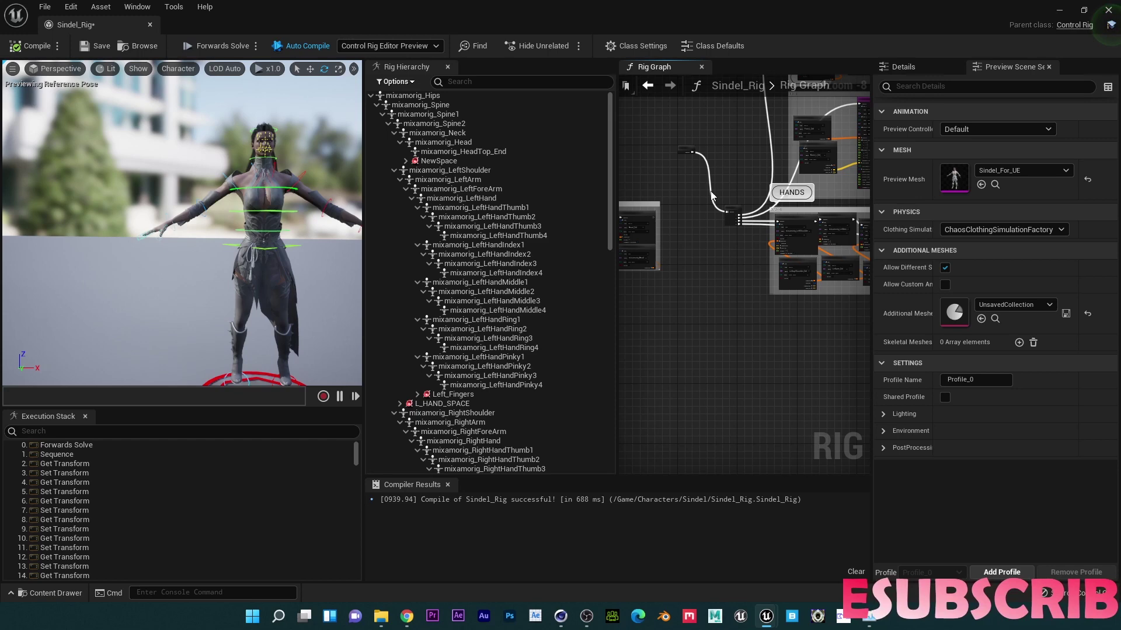
alt+click(711, 193)
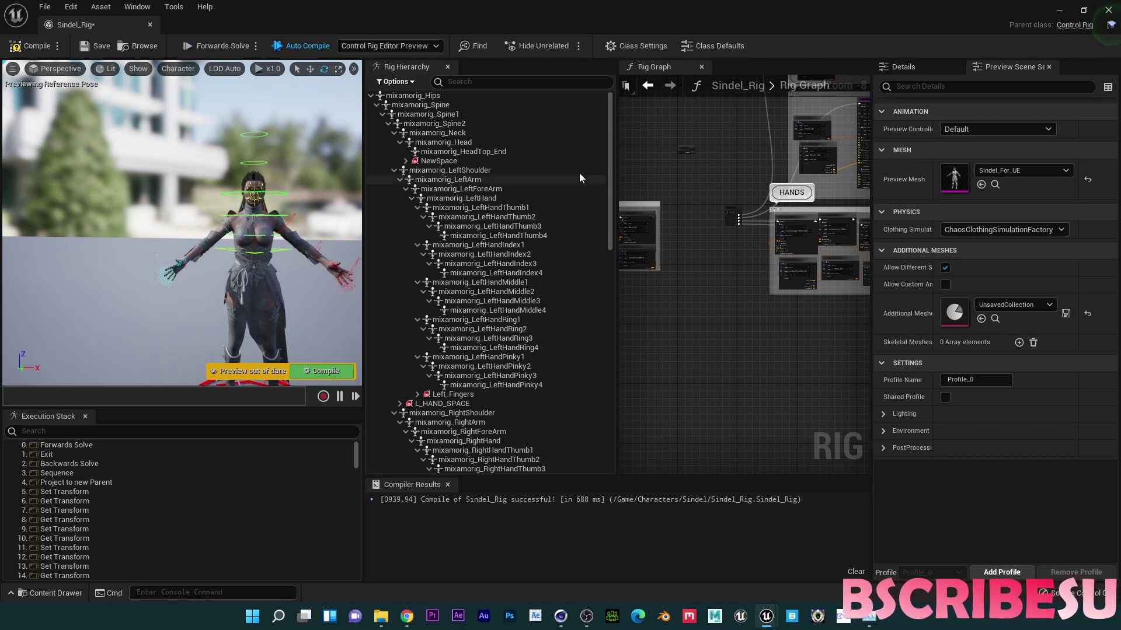
- Copy the mixamorig_Hips bone and paste its global transform onto Hips_Crtl
click(423, 98)
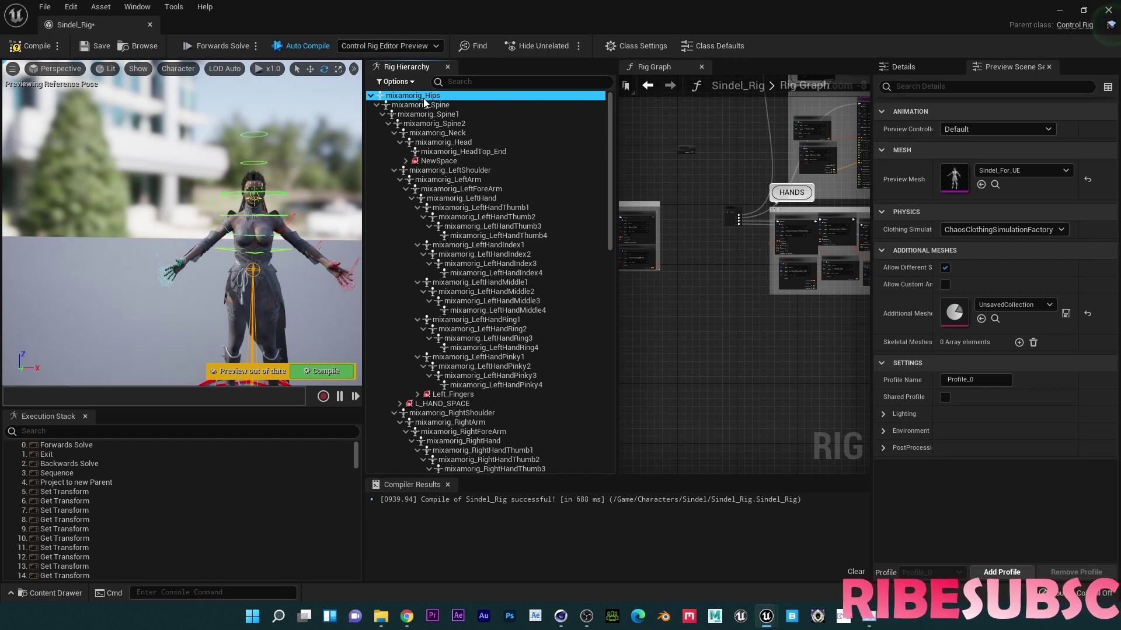
right_click(423, 98)
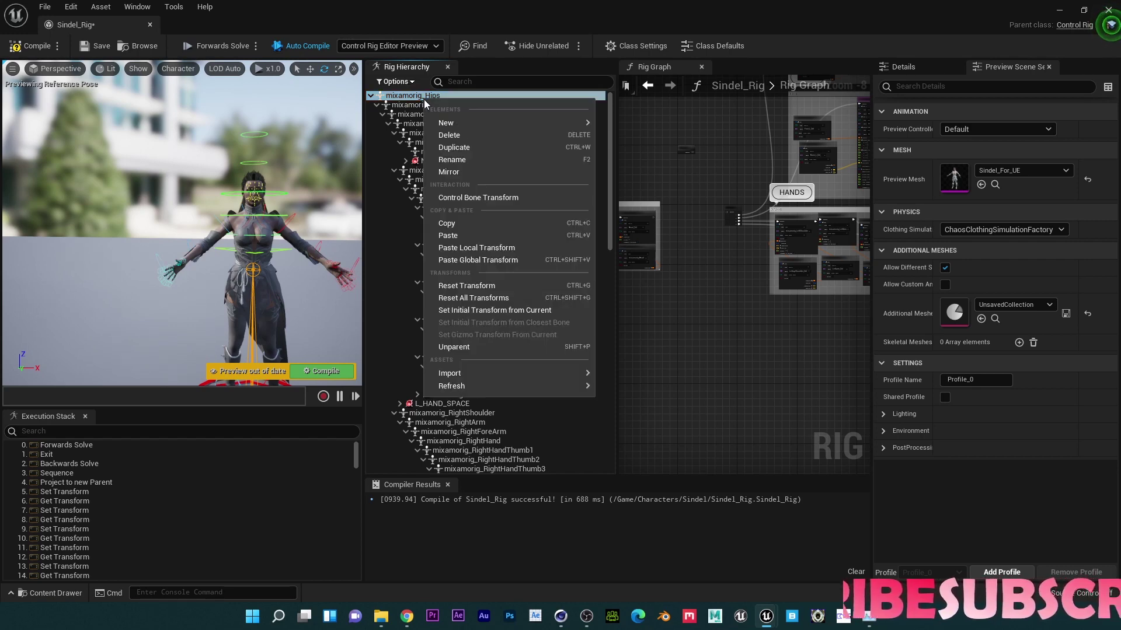
click(467, 224)
scroll(507, 393, down, 15)
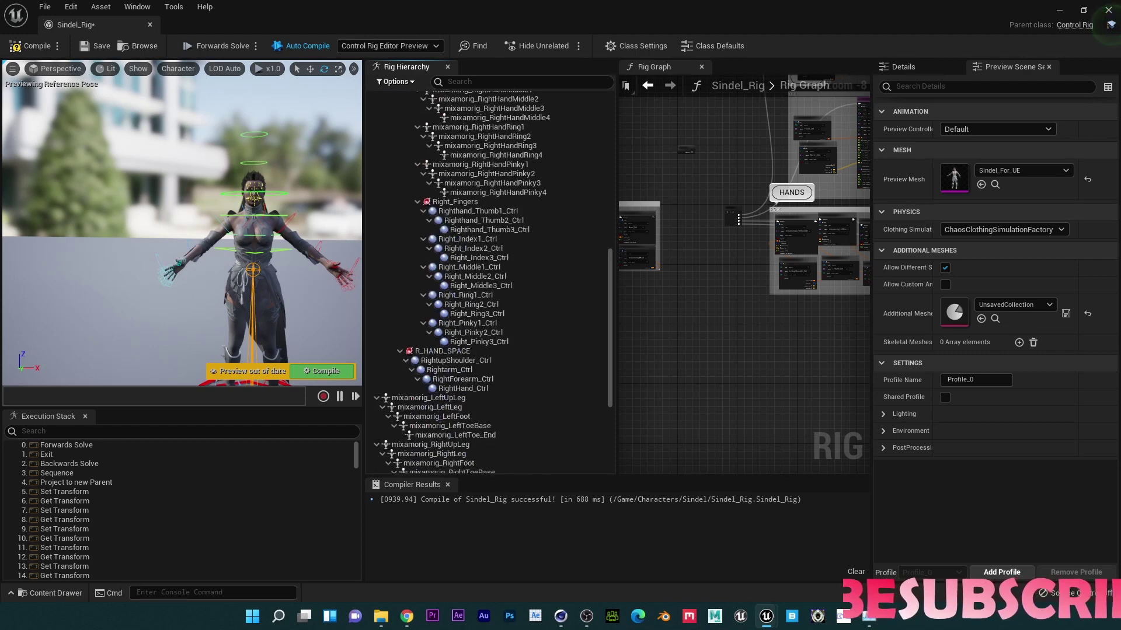
scroll(507, 393, down, 5)
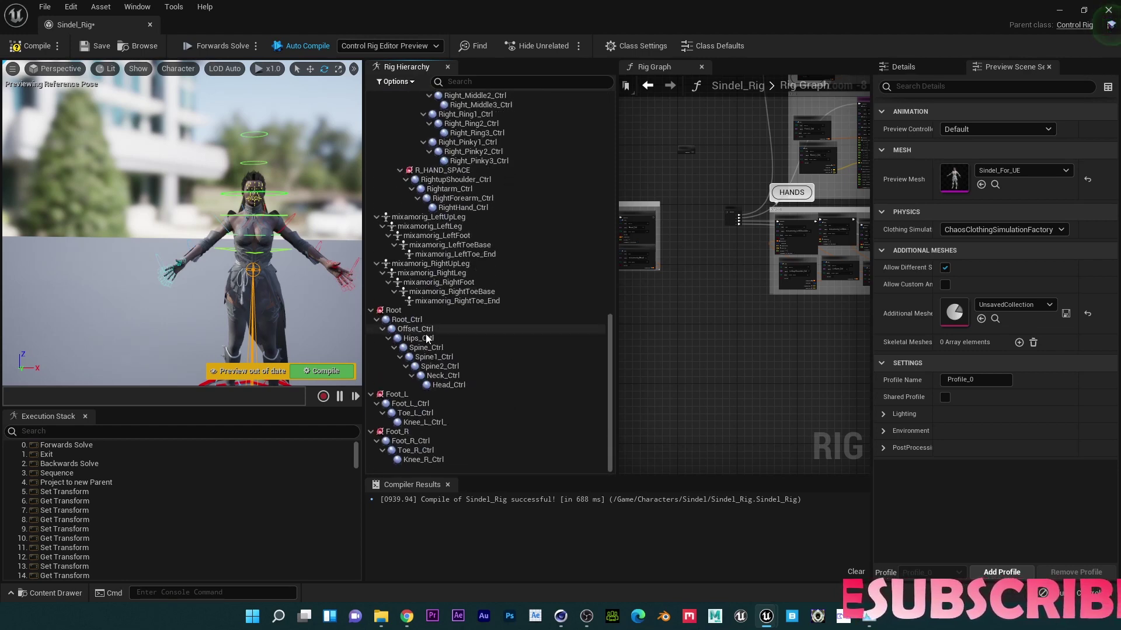
click(426, 339)
right_click(426, 341)
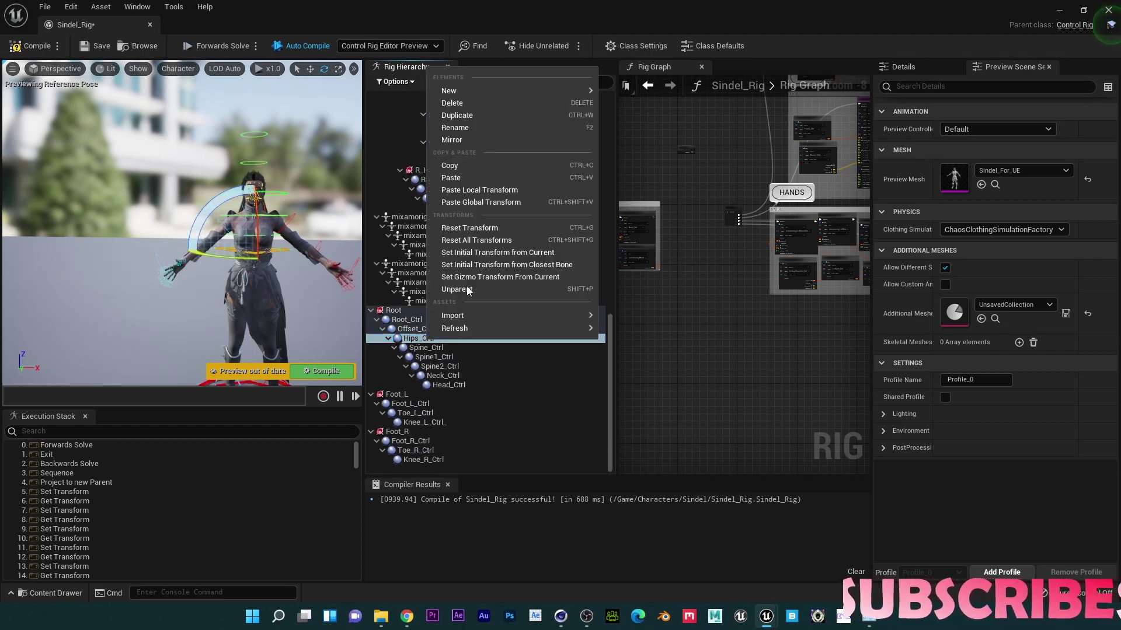
click(492, 203)
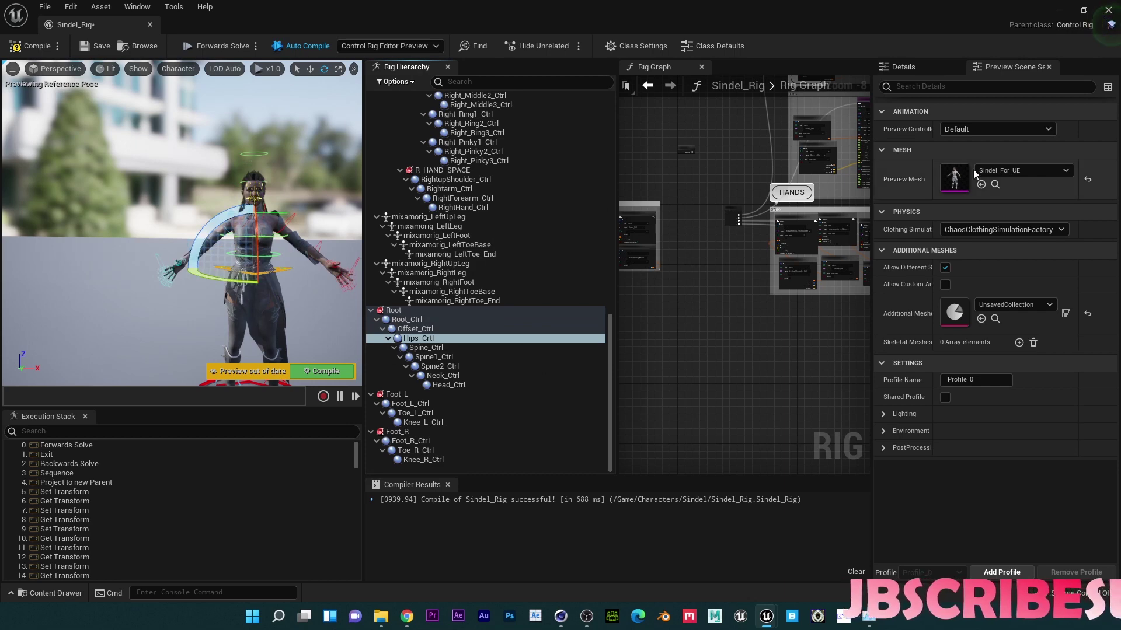
- Show the details of Hips_Crtl, reconnect Forwards Solve to the Sequence node and compile the rig
click(916, 66)
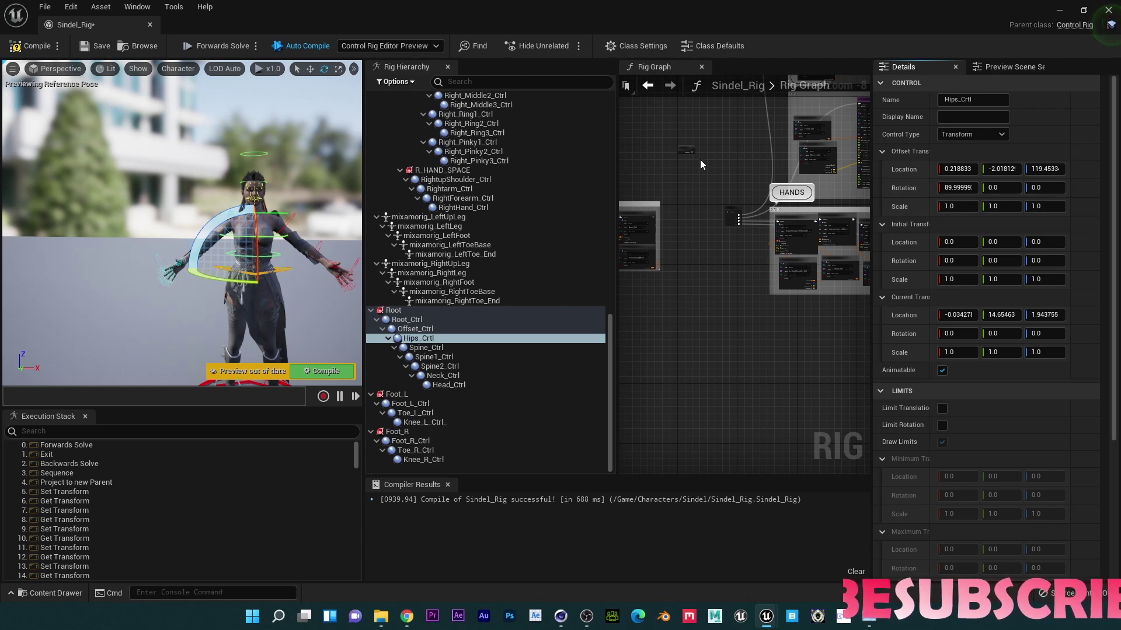
scroll(699, 160, down, 1)
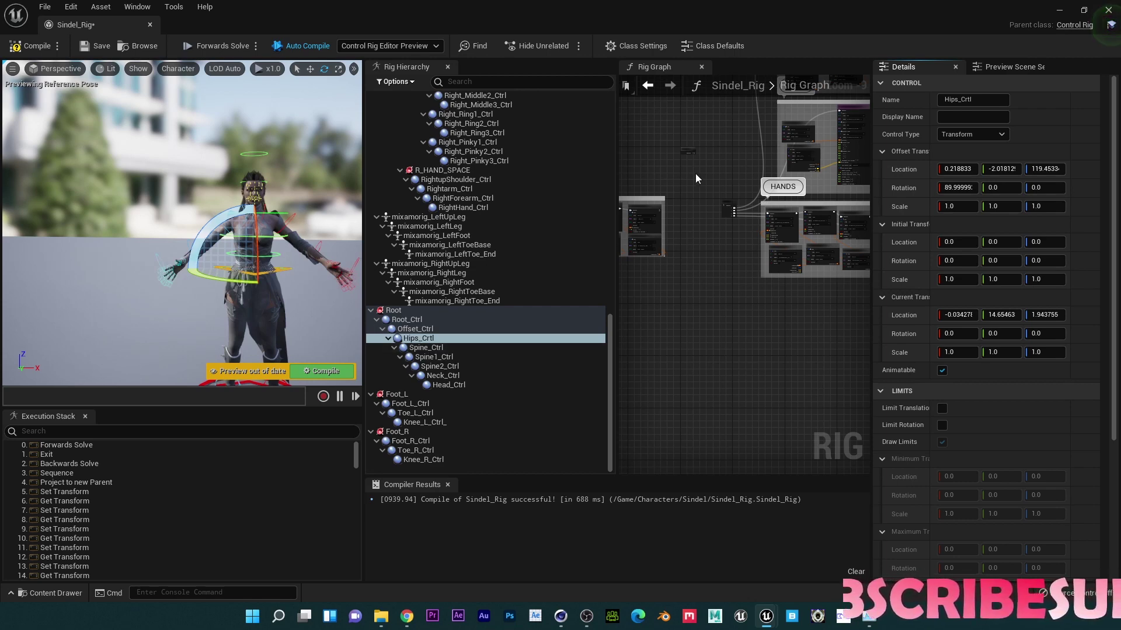
scroll(694, 150, up, 4)
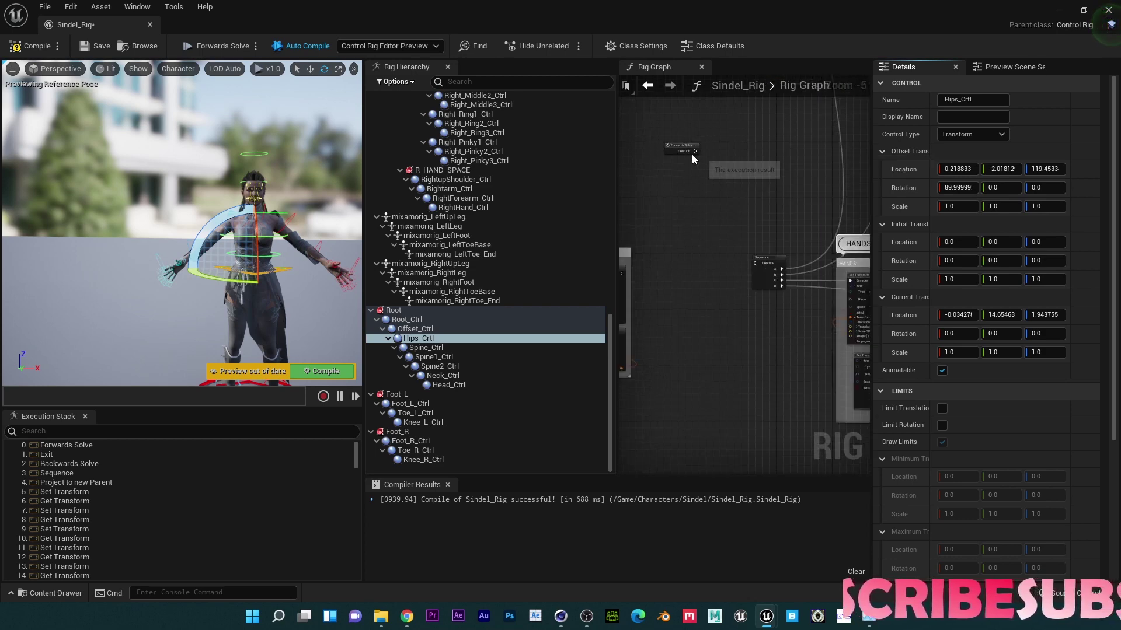
drag(695, 151, 755, 264)
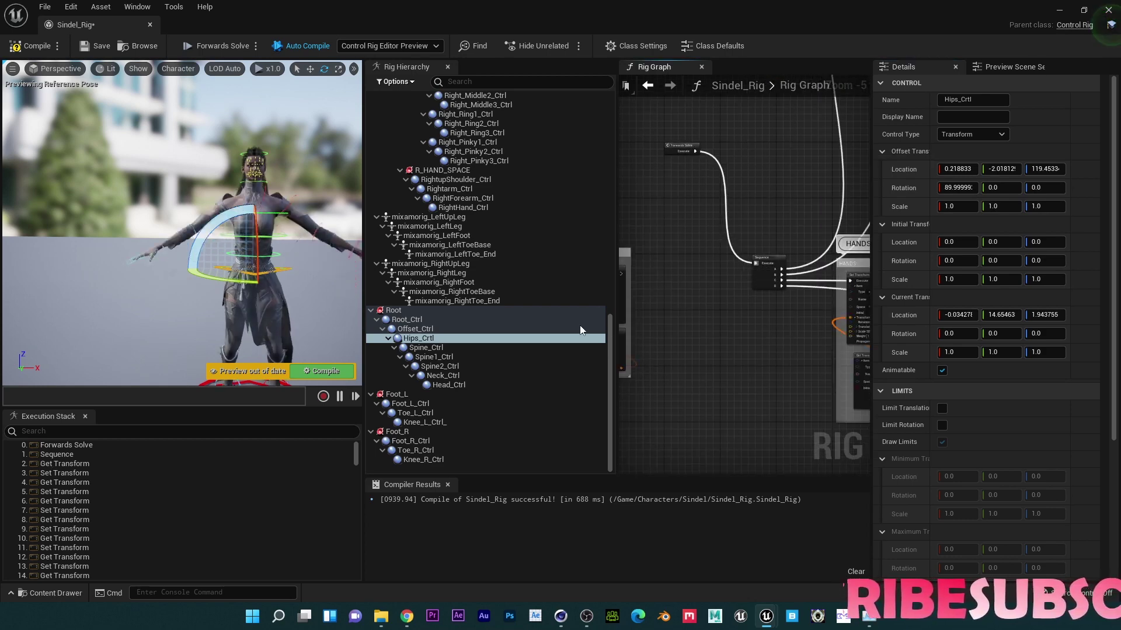
click(325, 370)
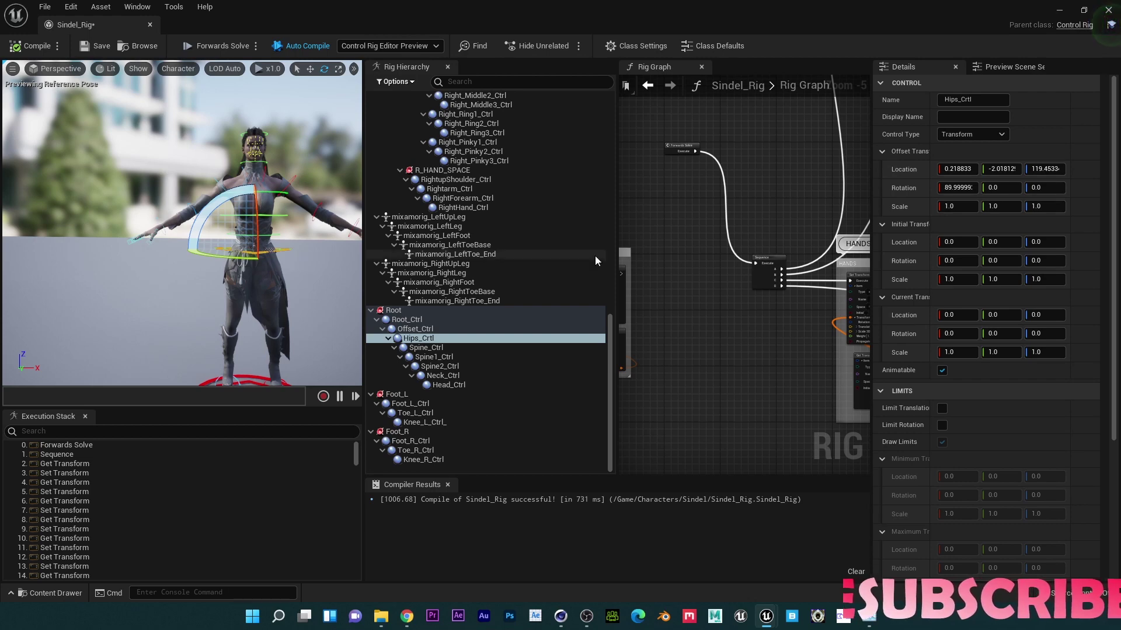
- Unlink Forwards Solve from the Sequence node and paste the global transform of mixamorig_Hips onto Hips_Crtl
alt+click(725, 206)
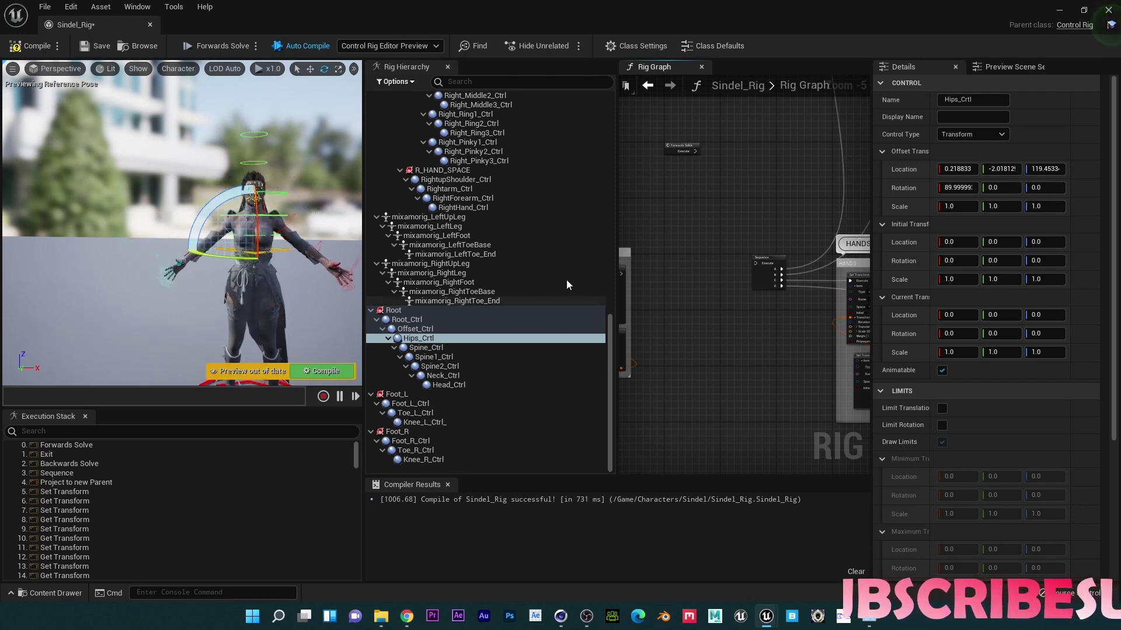
drag(609, 324, 626, 81)
click(442, 95)
right_click(441, 95)
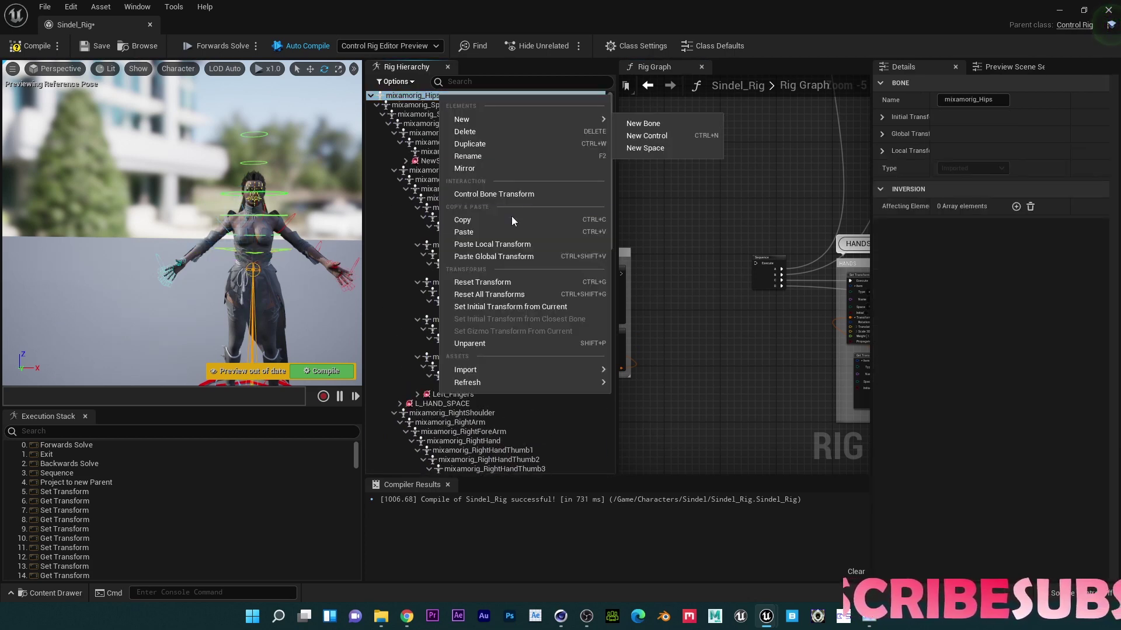
click(489, 222)
drag(608, 226, 584, 354)
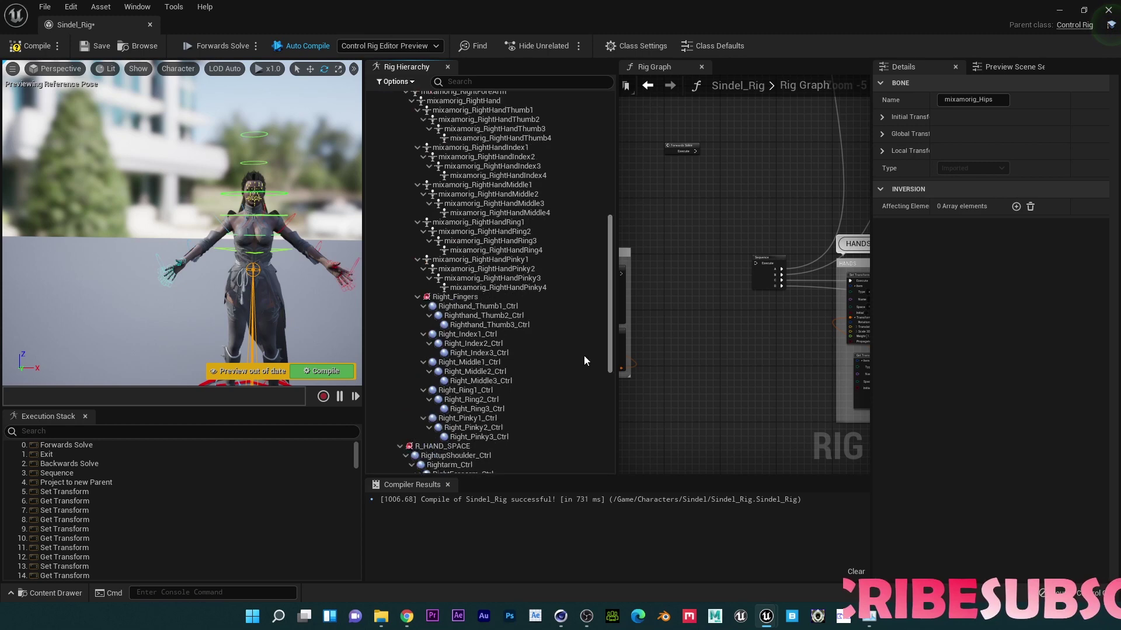
scroll(584, 355, down, 10)
click(421, 353)
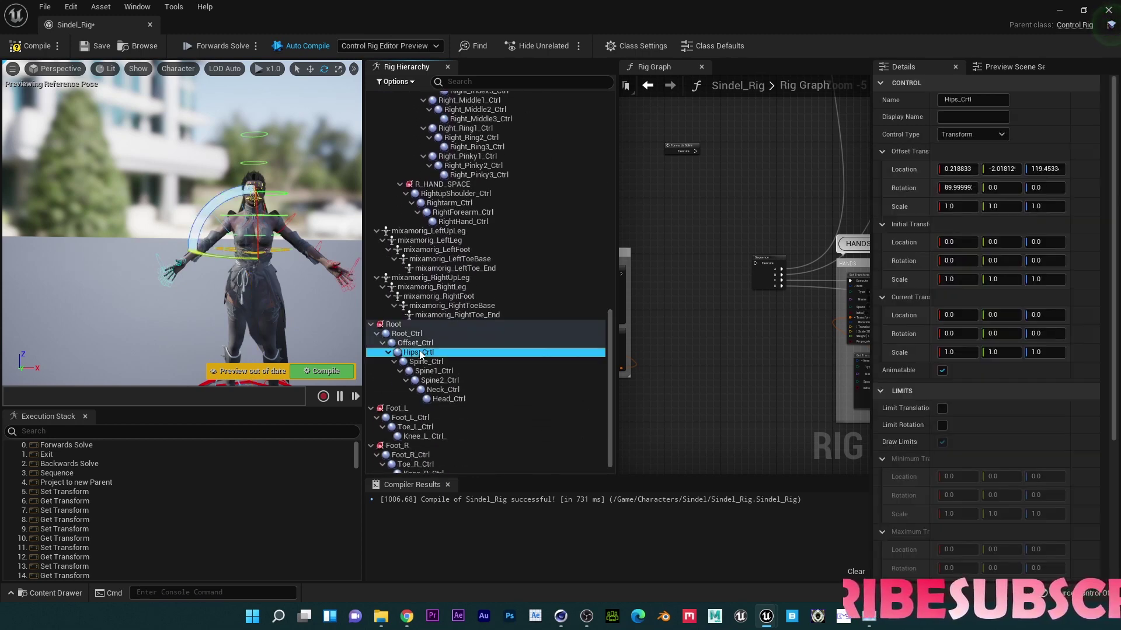
right_click(420, 353)
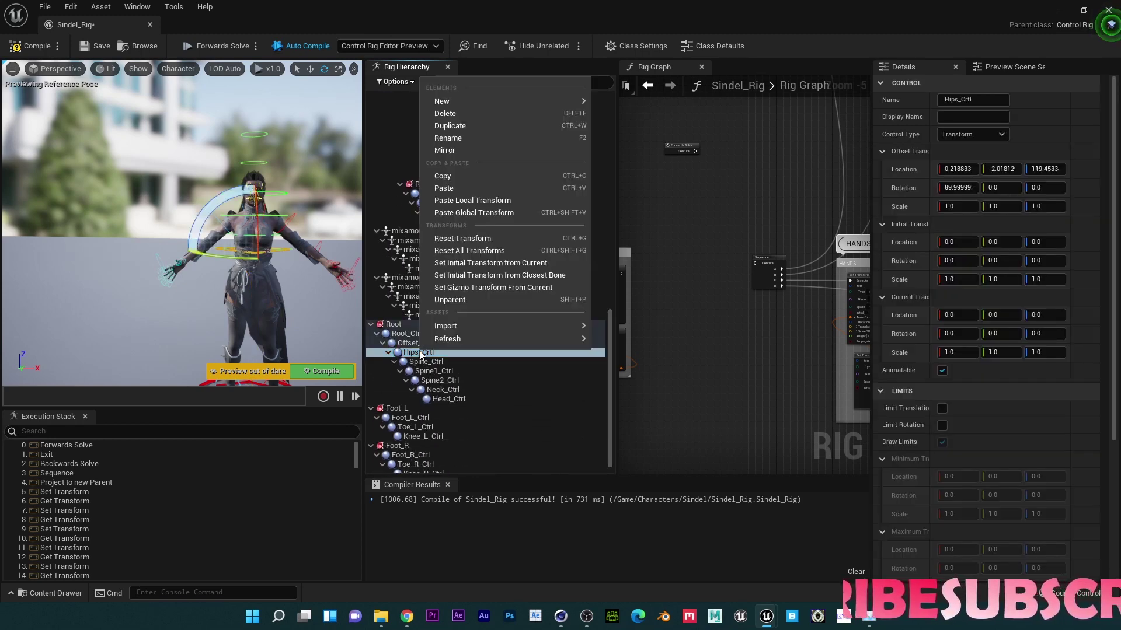
click(489, 215)
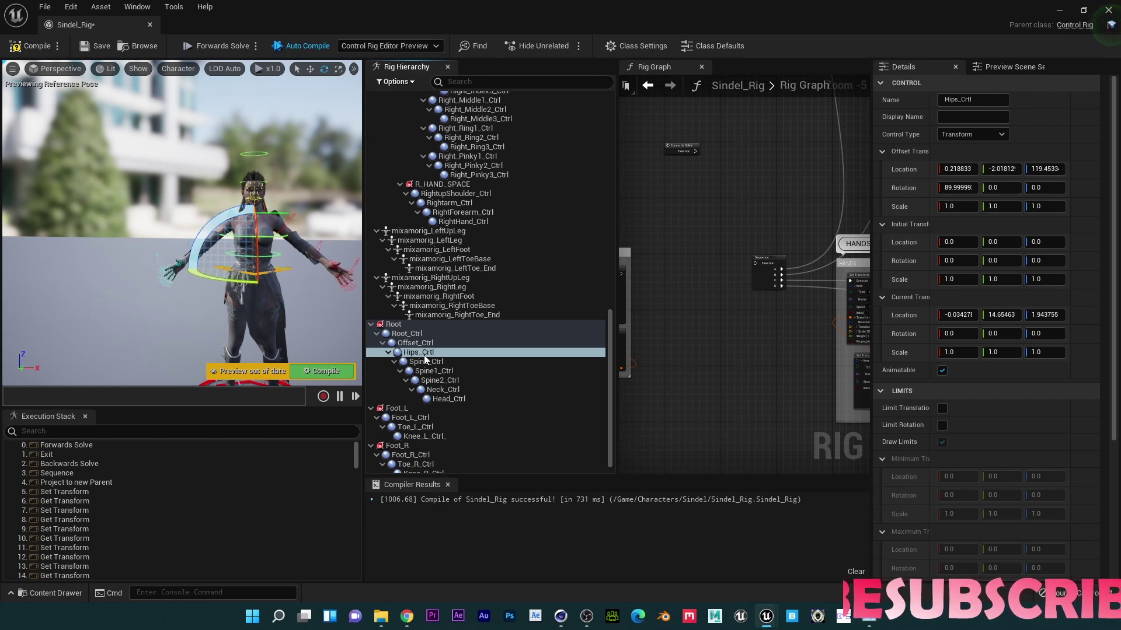
- Set the initial transform of Hips_Crtl from its current one, and recompile with Forwards Solve reconnected to Sequence
right_click(424, 357)
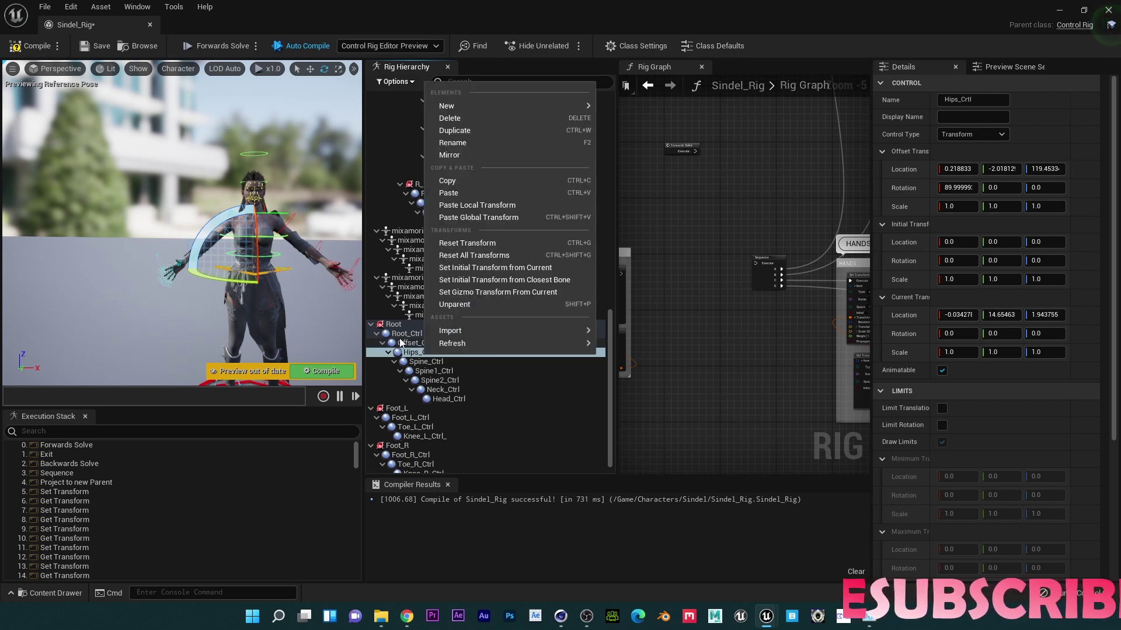
click(510, 267)
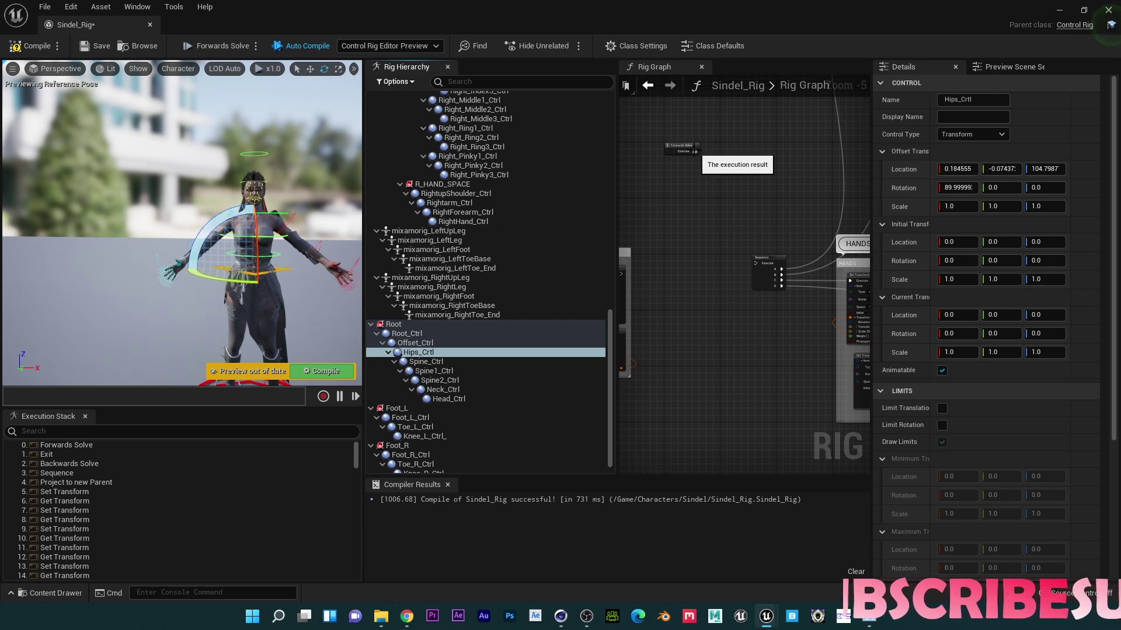
drag(695, 151, 758, 264)
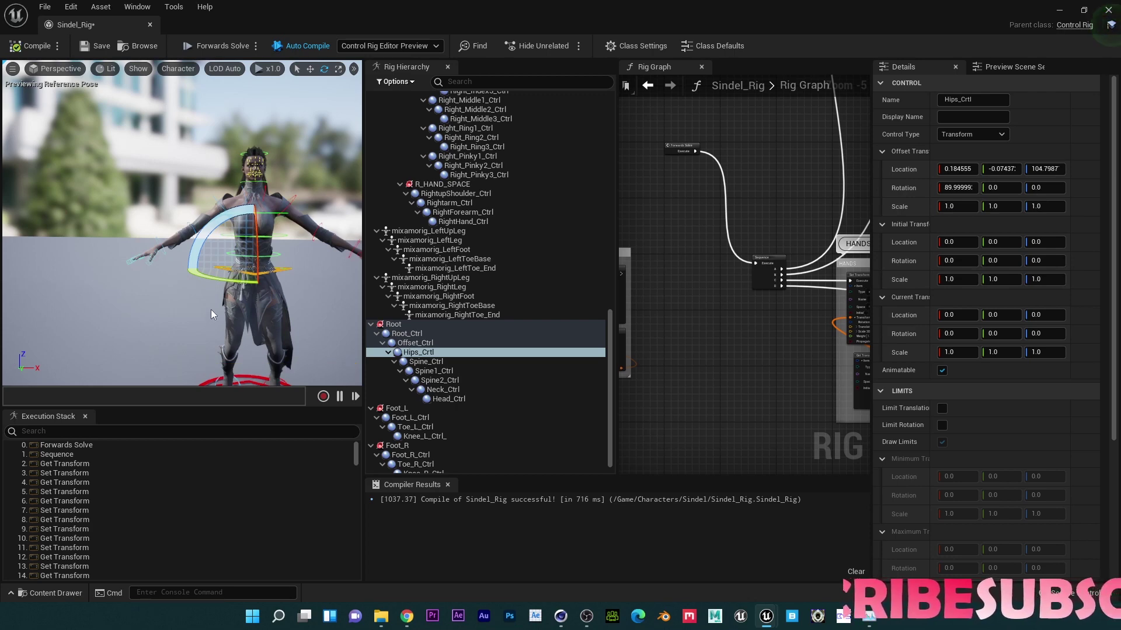
- Break the Forwards Solve link again and paste the global transform of mixamorig_Spine onto Spine_Ctrl
alt+click(726, 198)
drag(610, 321, 623, 93)
click(430, 105)
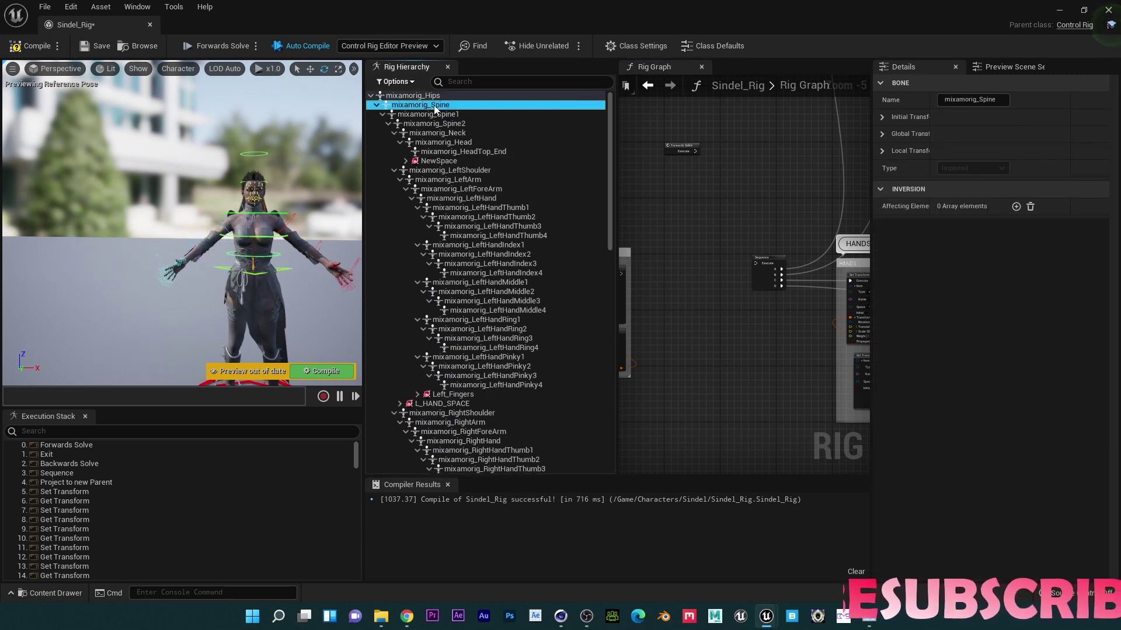
right_click(432, 106)
click(471, 229)
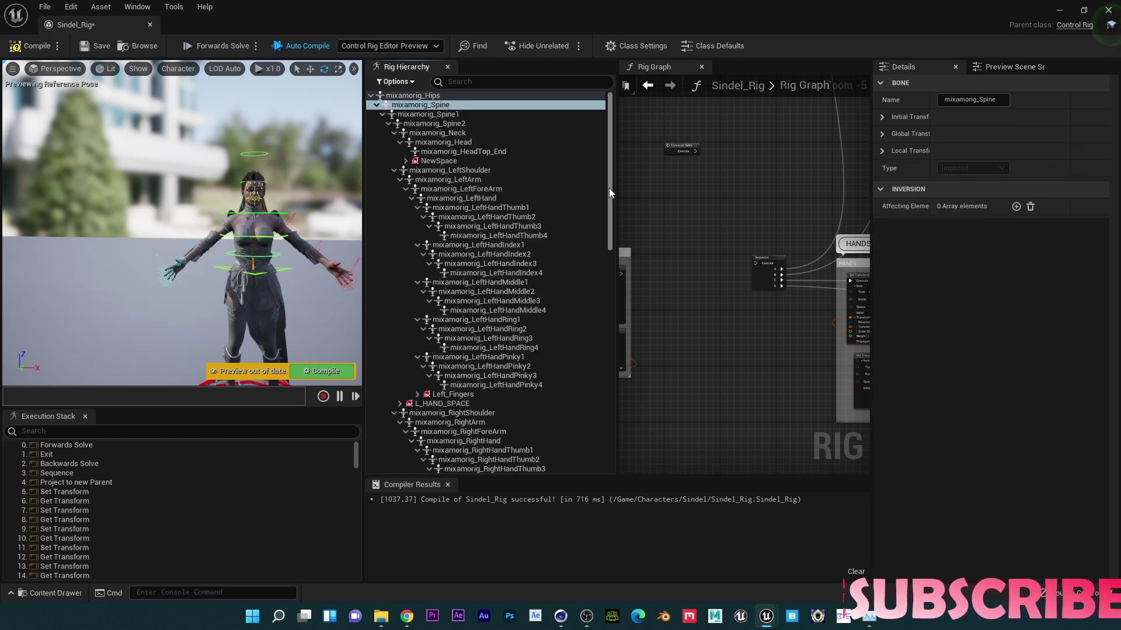
drag(608, 188, 583, 429)
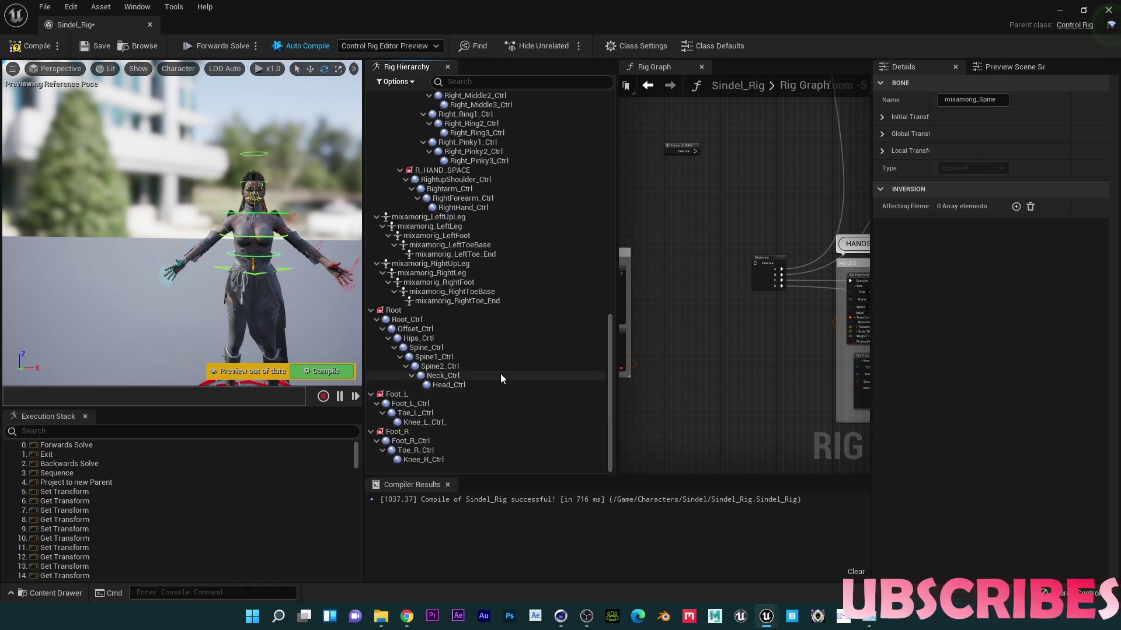
click(428, 348)
key(ctrl+alt+v)
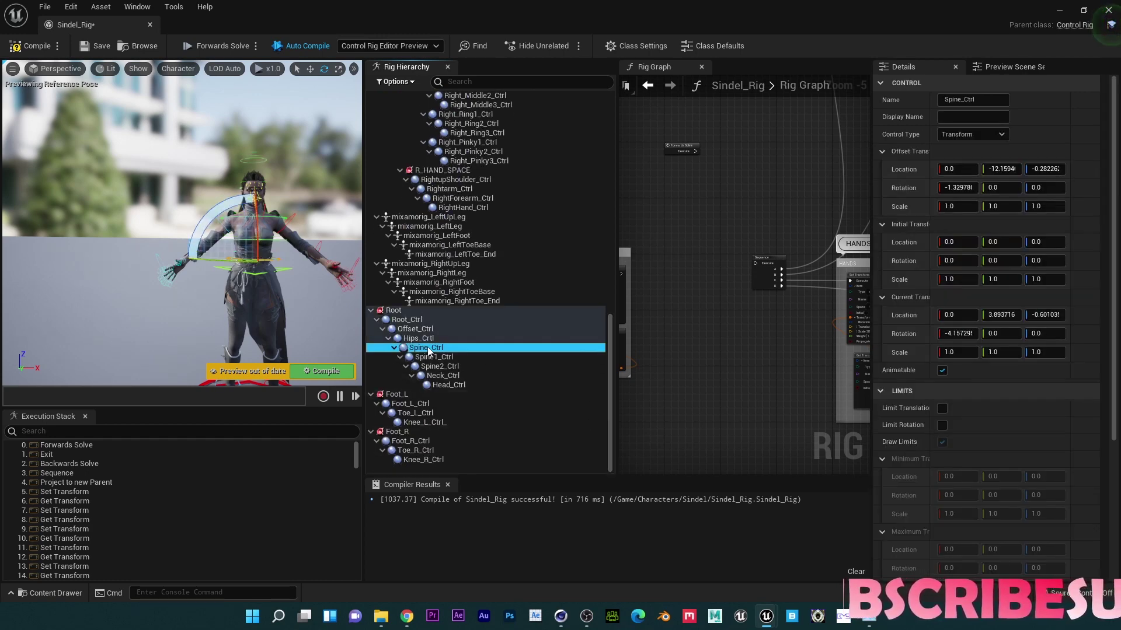
- Copy the mixamorig_Spine1 bone and paste its global transform onto Spine1_Ctrl
drag(611, 322, 610, 82)
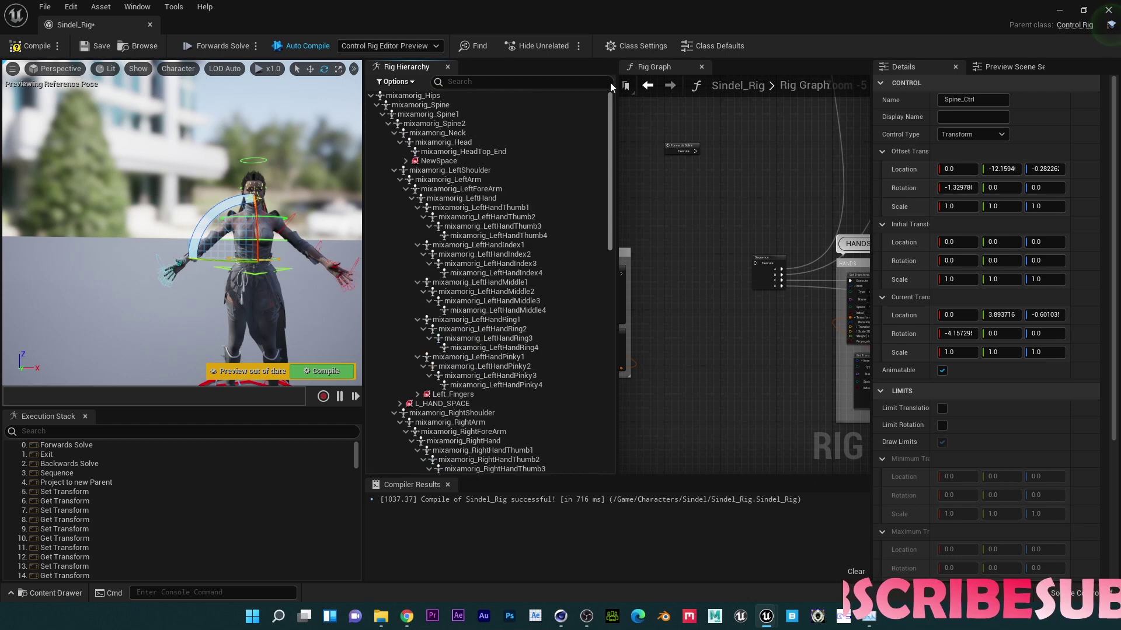
click(453, 115)
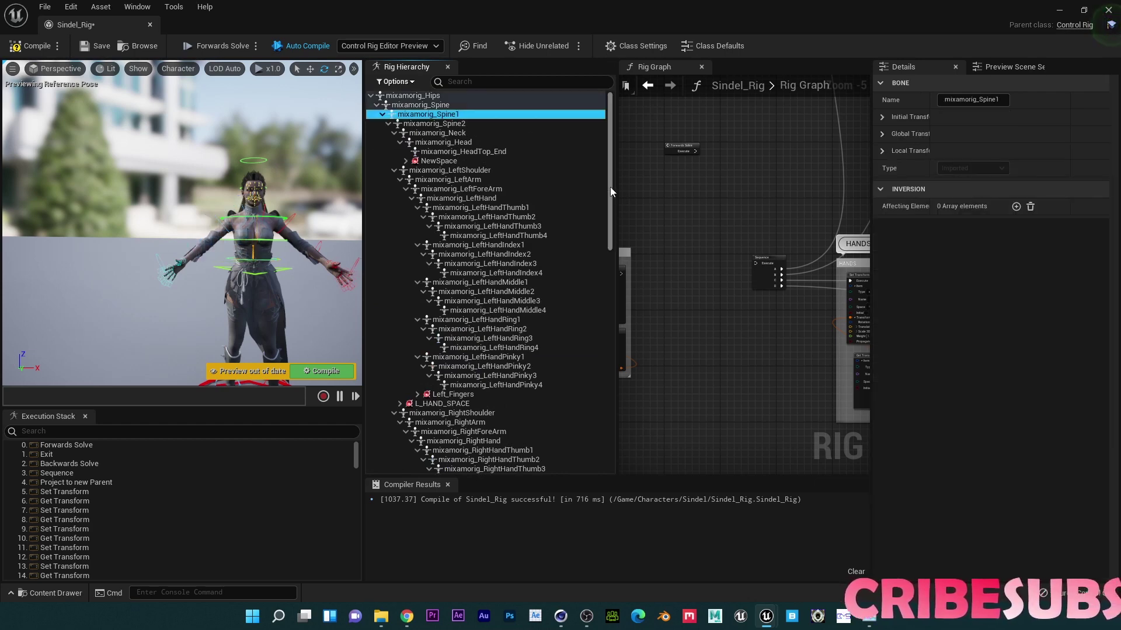
drag(610, 191, 582, 398)
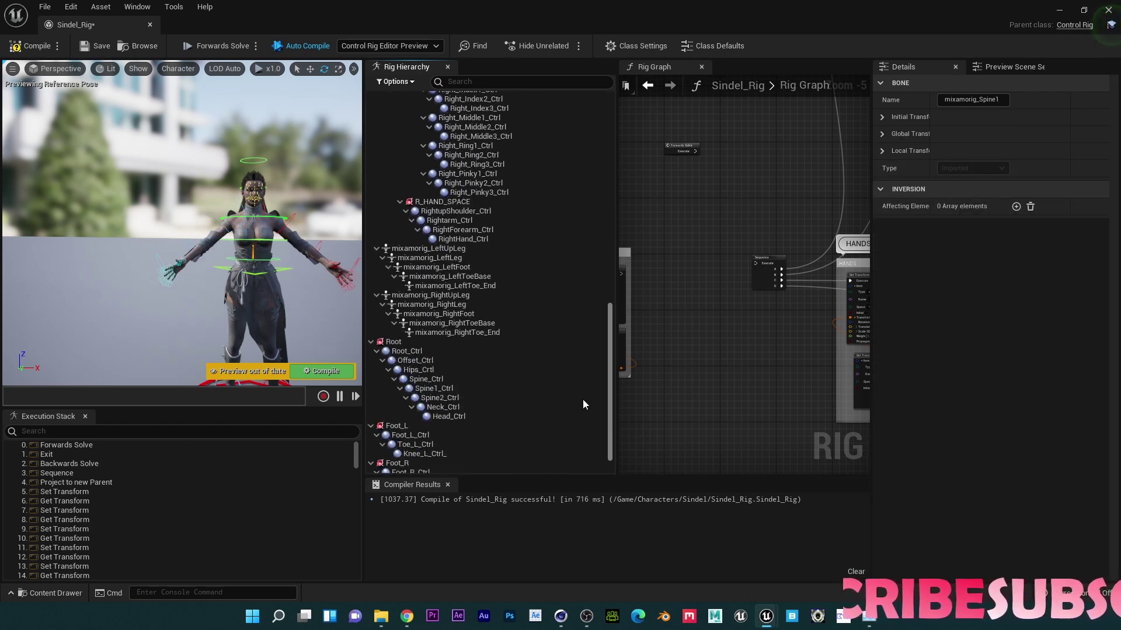
click(435, 388)
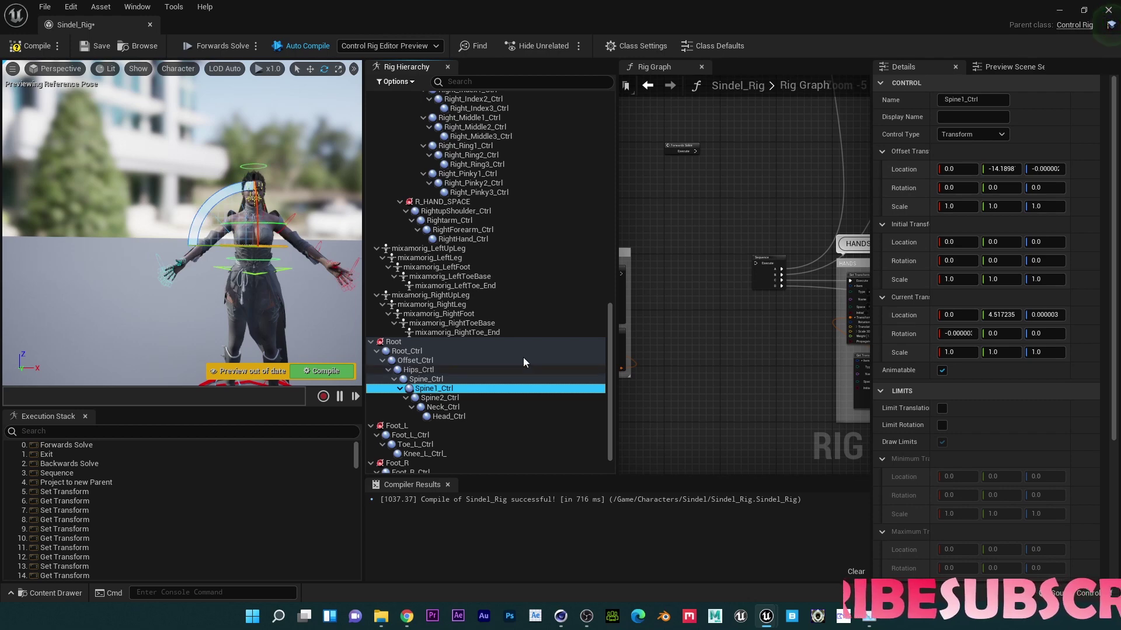
- Copy the mixamorig_Spine2 bone and paste its global transform onto Spine2_Ctrl
scroll(607, 299, up, 1)
drag(607, 293, 501, 73)
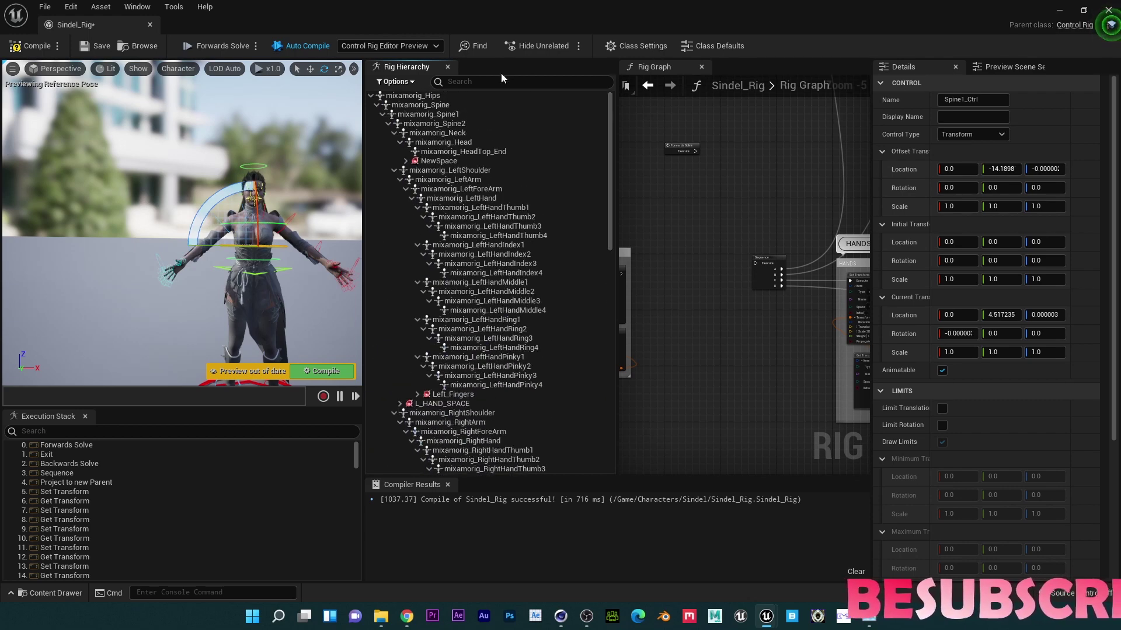
click(454, 133)
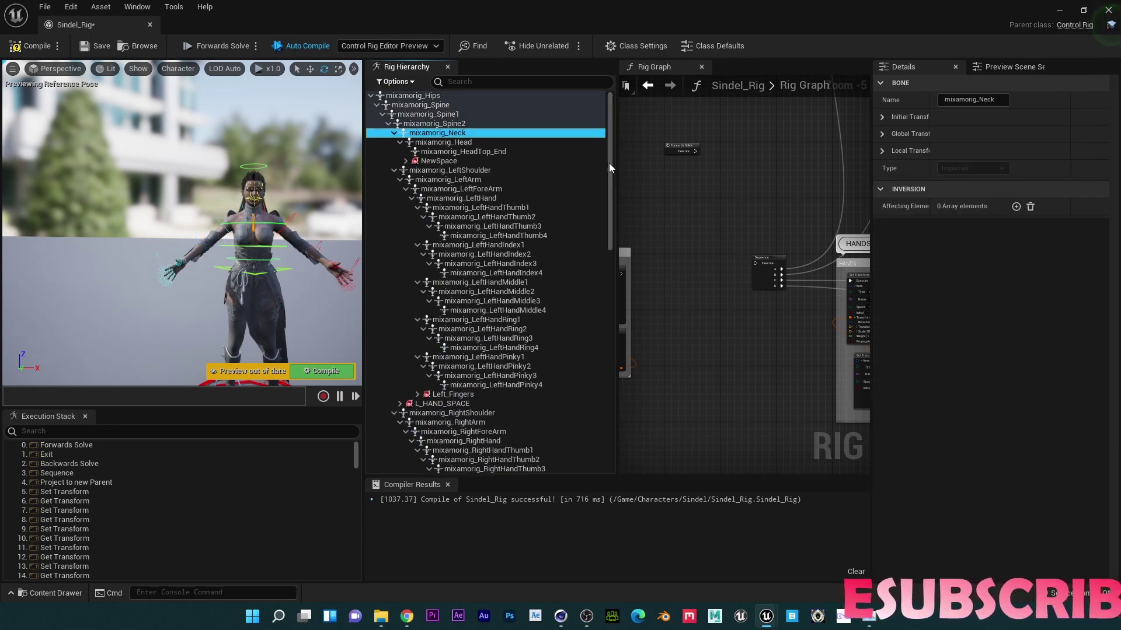
click(457, 124)
drag(611, 177, 520, 381)
click(454, 366)
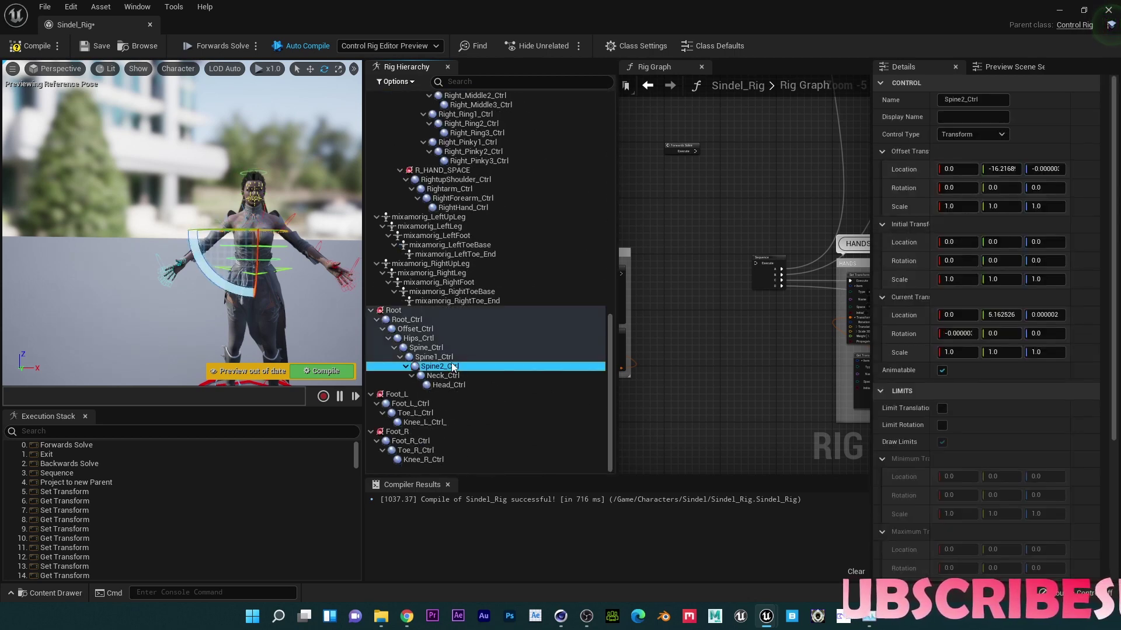
- Copy mixamorig_Neck's global transform onto Neck_Ctrl, collapsing the mixamorig_LeftShoulder and mixamorig_RightShoulder branches in the hierarchy
drag(611, 327, 638, 68)
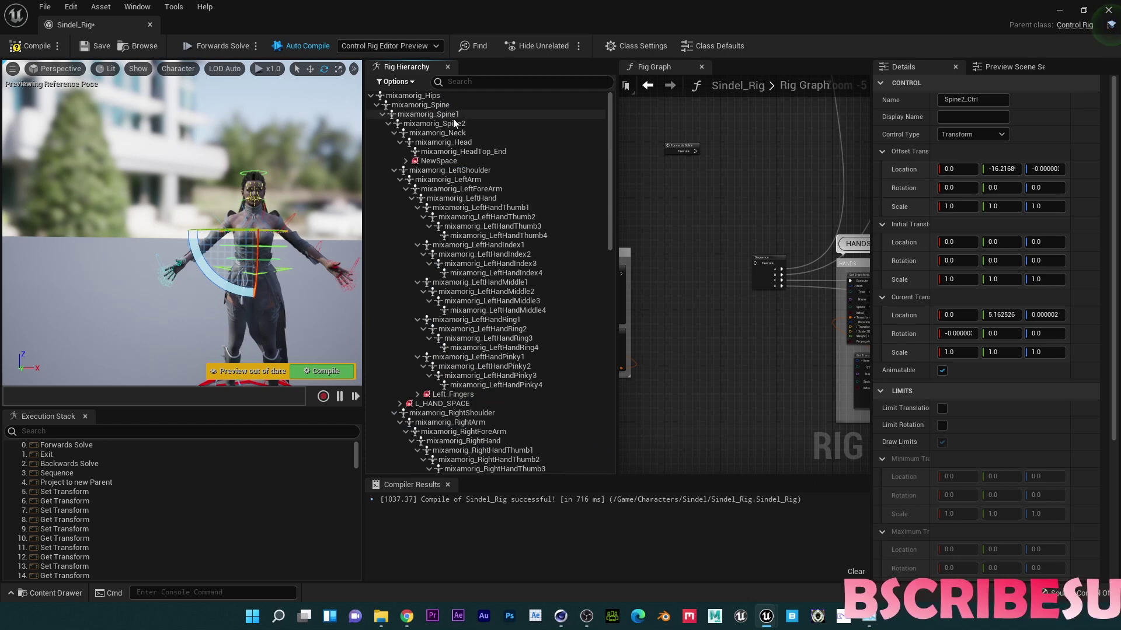
click(442, 134)
click(394, 170)
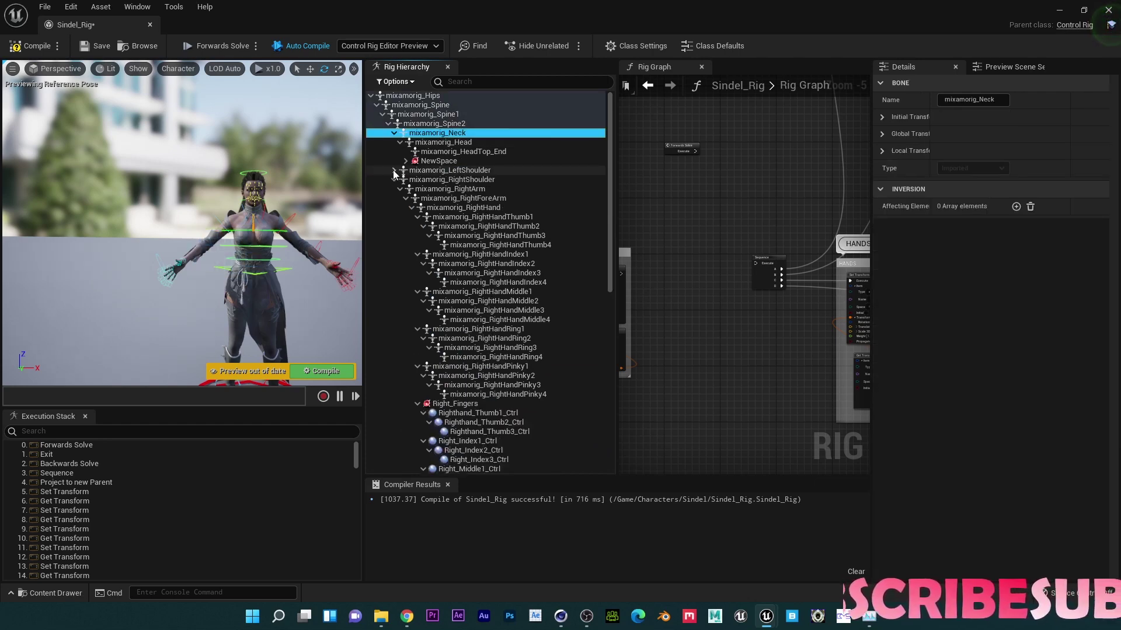
click(394, 180)
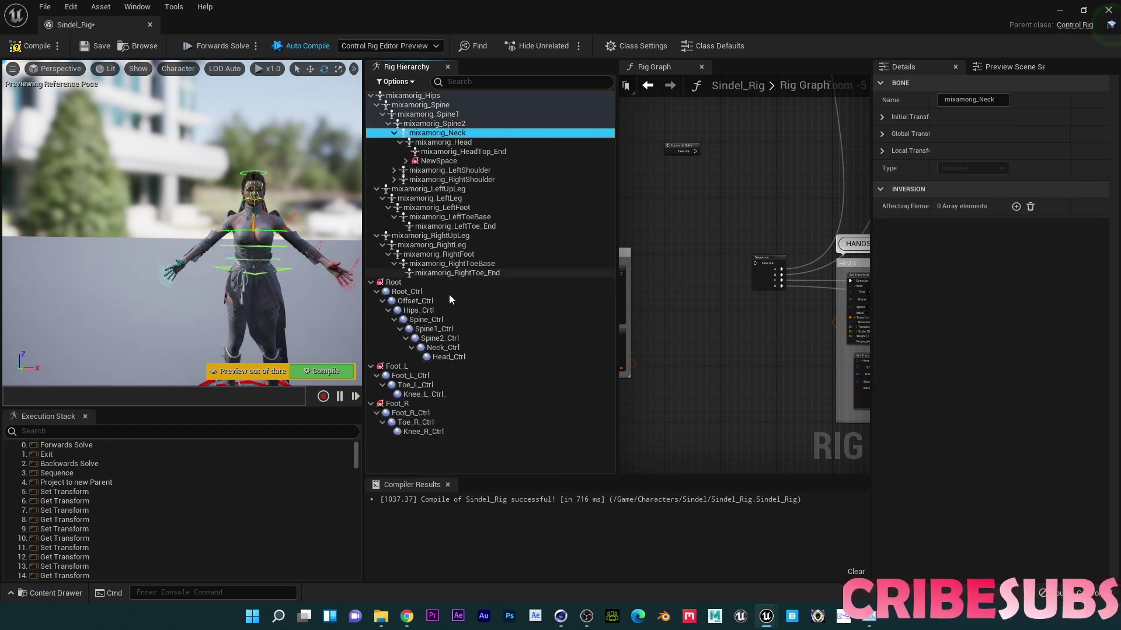
click(442, 349)
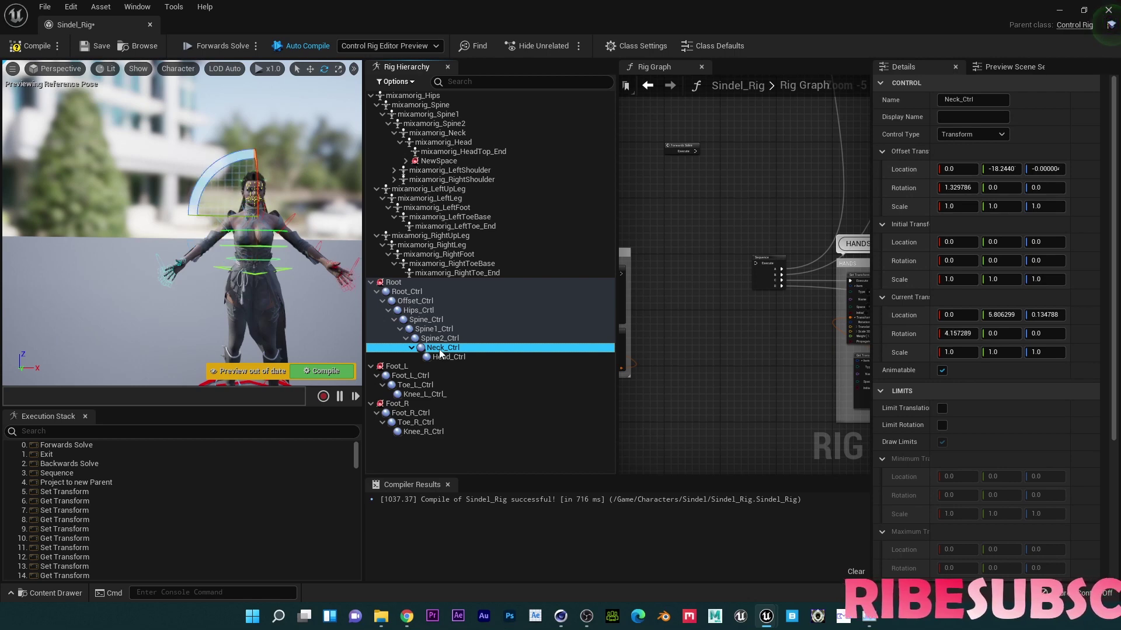
- Copy mixamorig_Head's global transform onto Head_Ctrl, and set the initial transforms of Spine_Ctrl through Head_Ctrl from their current ones
click(443, 142)
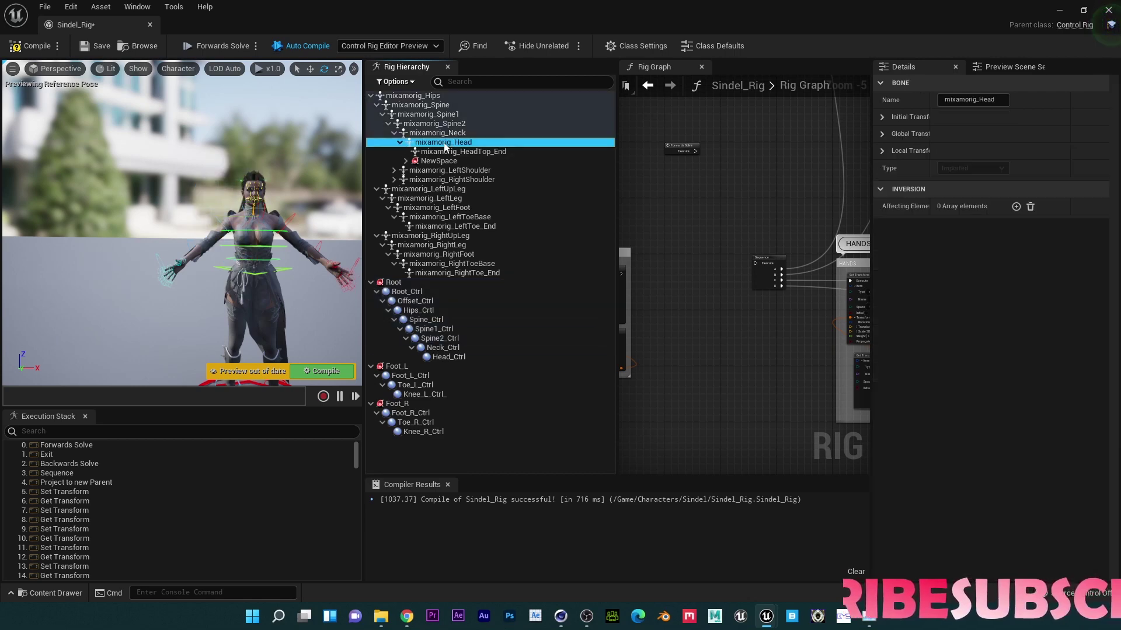
click(446, 357)
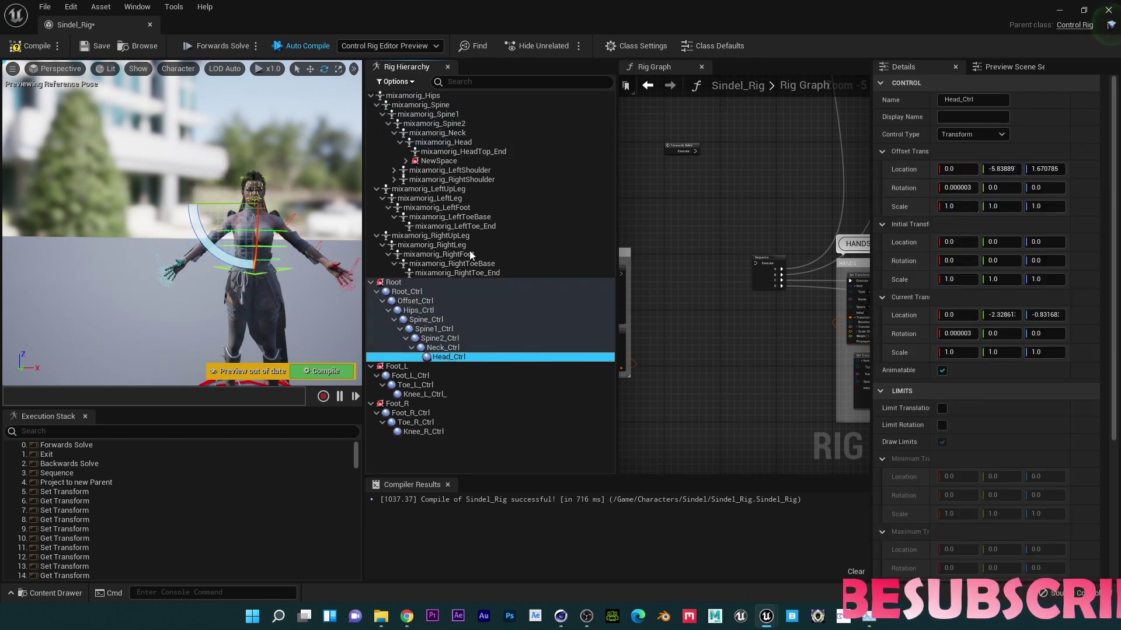
shift+click(437, 321)
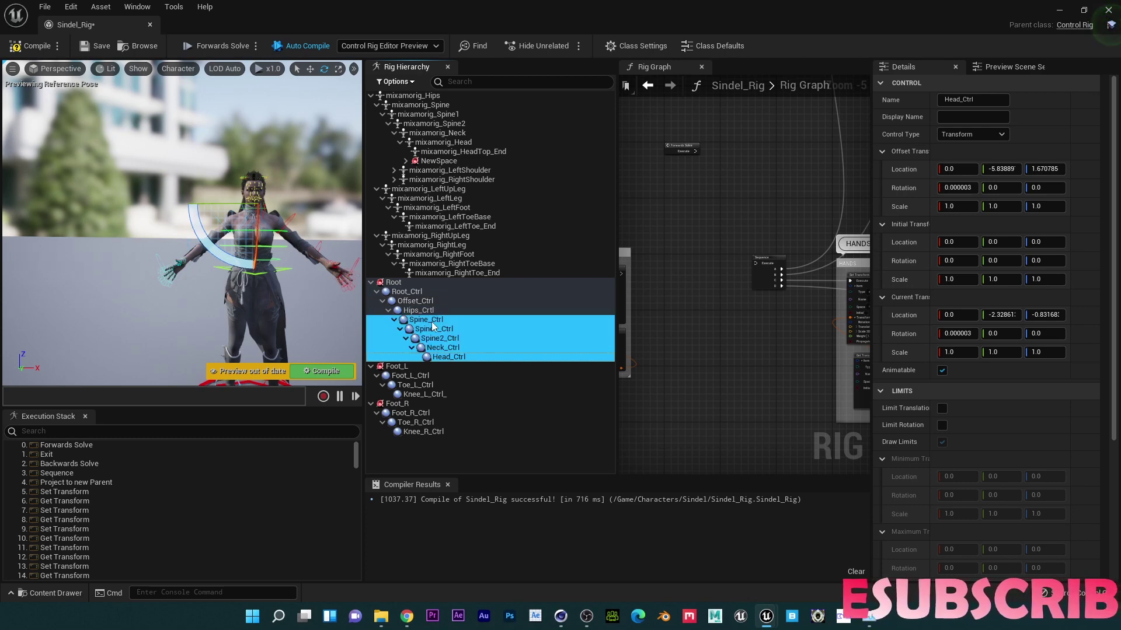
right_click(445, 331)
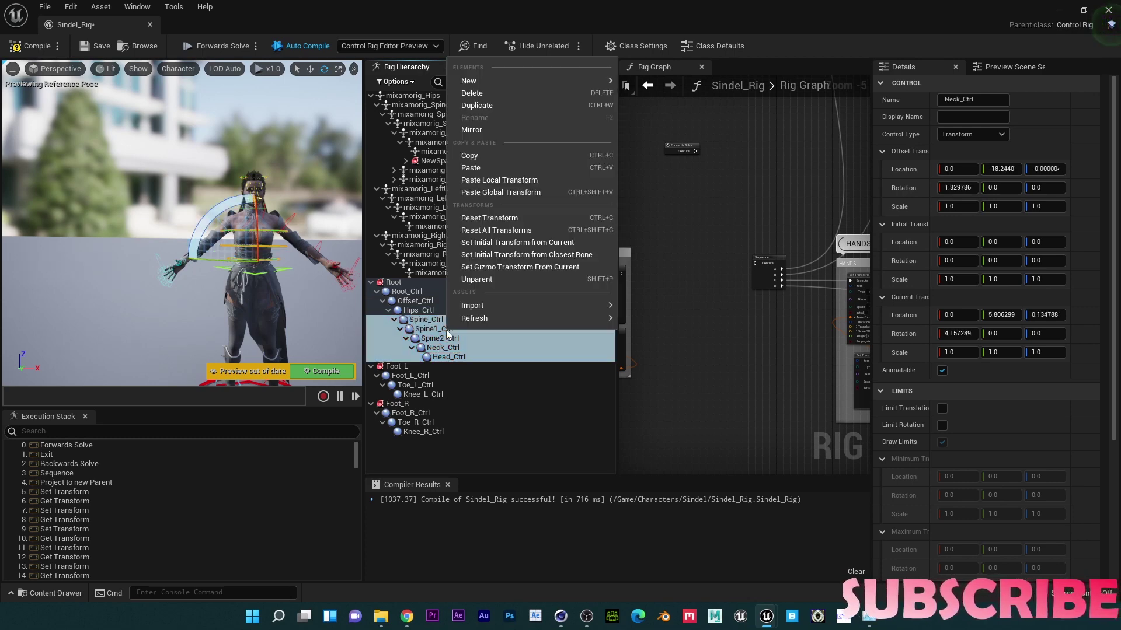
click(526, 244)
click(421, 320)
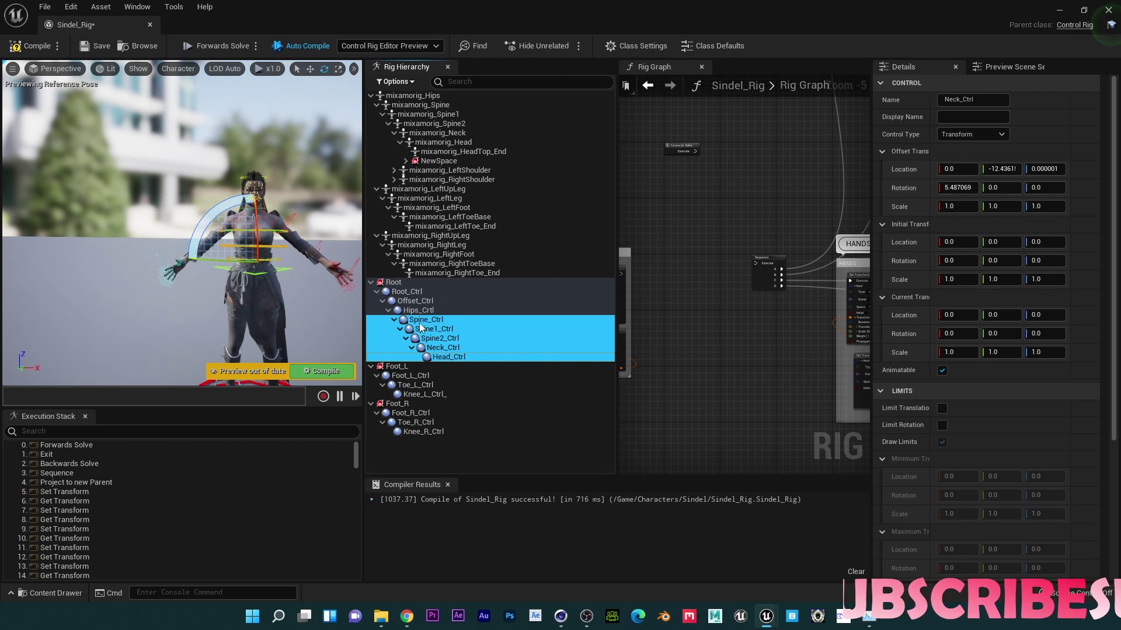
click(431, 330)
click(442, 348)
click(449, 357)
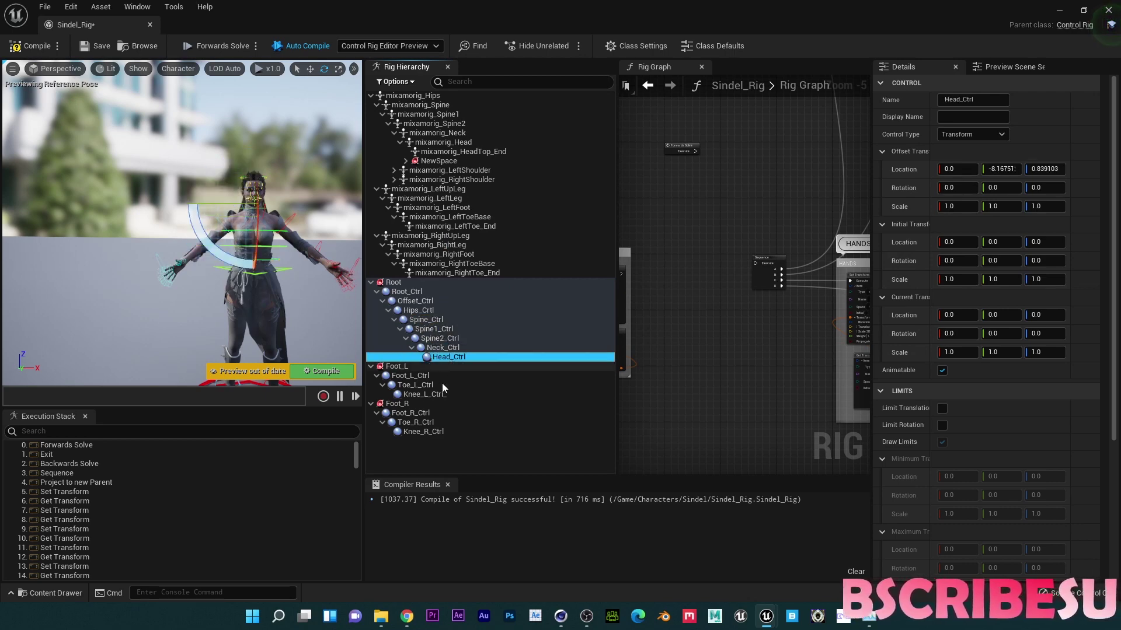
- Copy mixamorig_LeftShoulder's global transform onto LeftupShoulder_Ctrl, collapsing the mixamorig_LeftHand branch and expanding L_HAND_SPACE
click(394, 170)
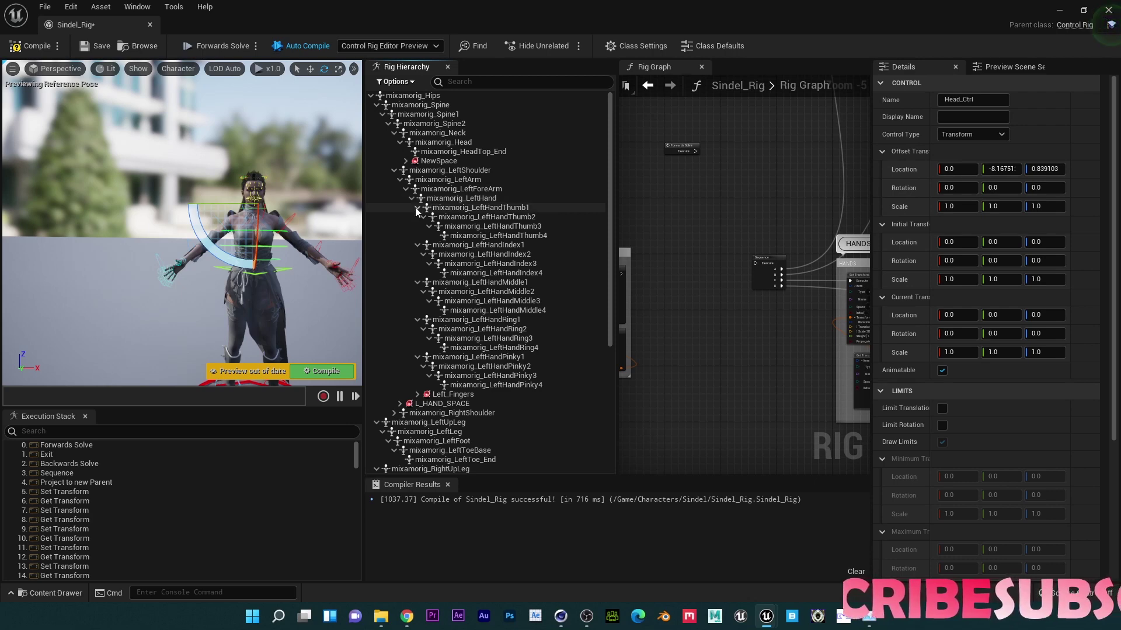
click(412, 198)
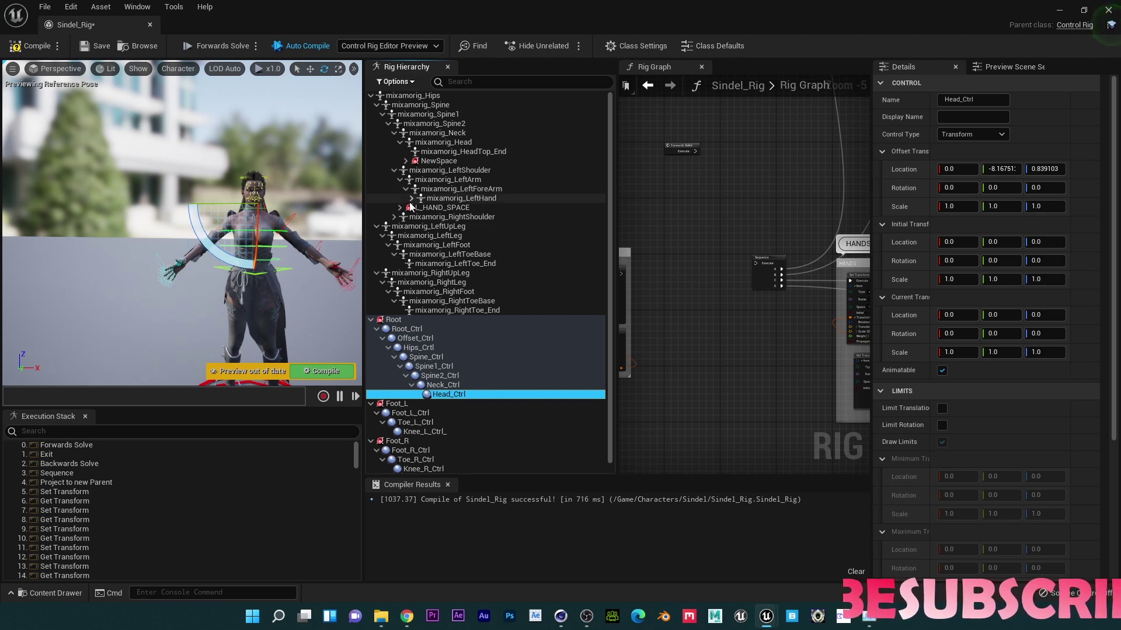
click(404, 208)
click(455, 171)
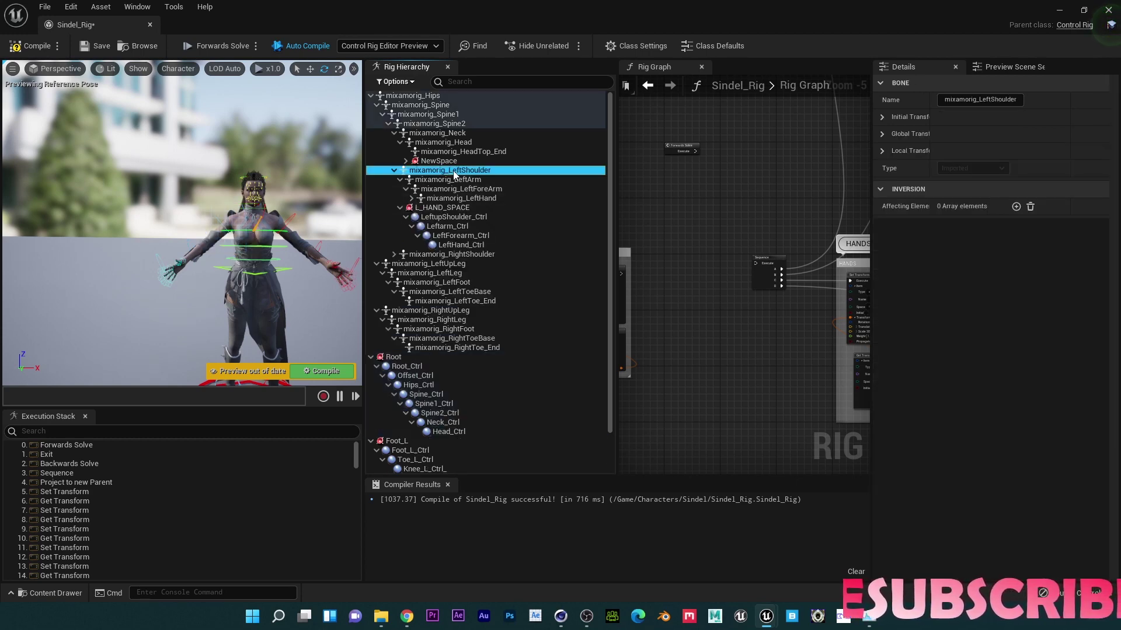
click(459, 218)
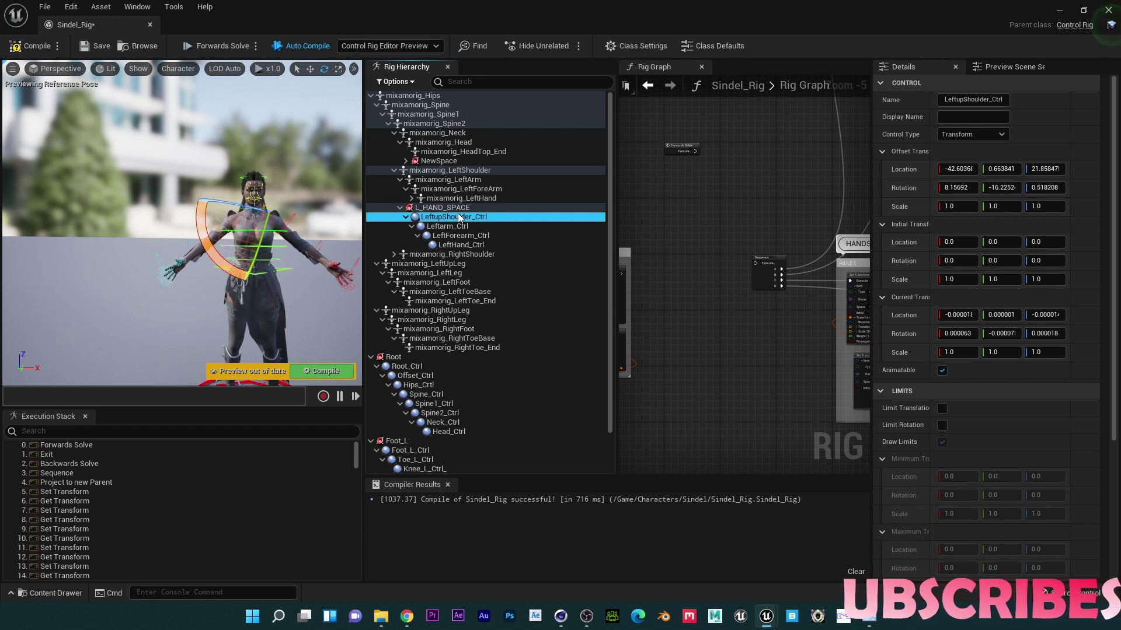
- Copy the global transforms of mixamorig_LeftArm, mixamorig_LeftForeArm and mixamorig_LeftHand onto Leftarm_Ctrl, LeftForearm_Ctrl and LeftHand_Ctrl respectively
click(421, 181)
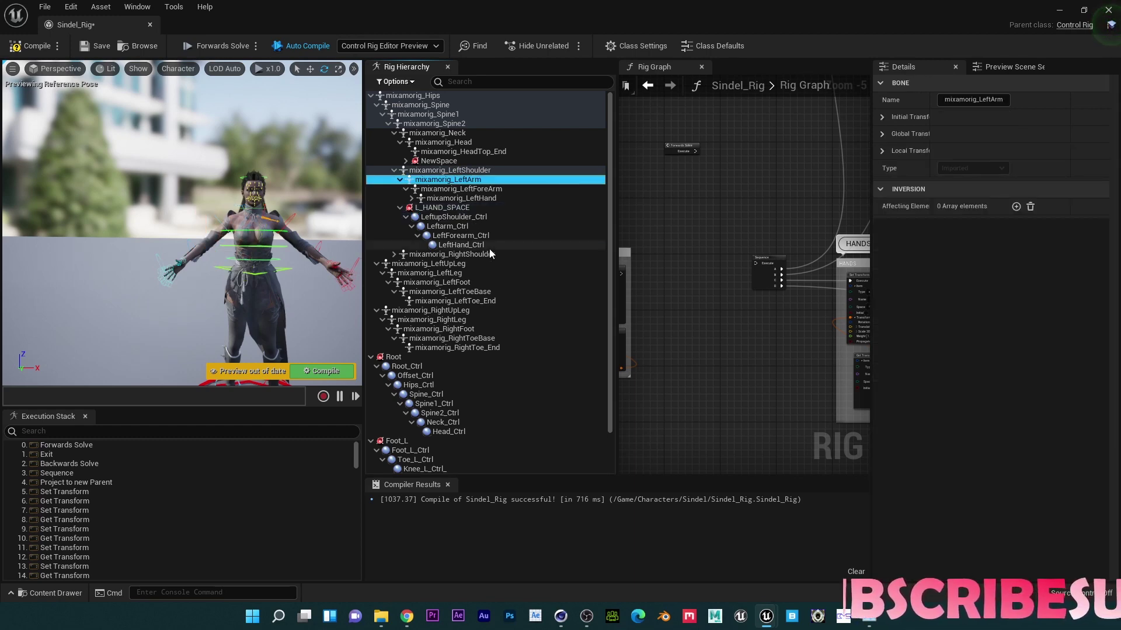
click(450, 227)
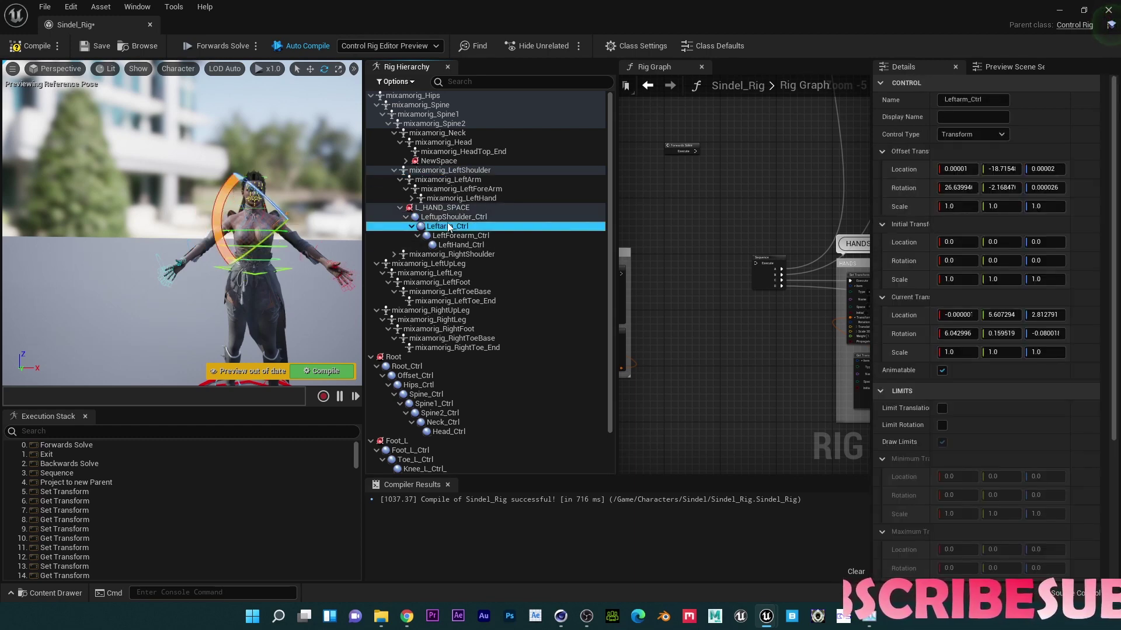
click(459, 189)
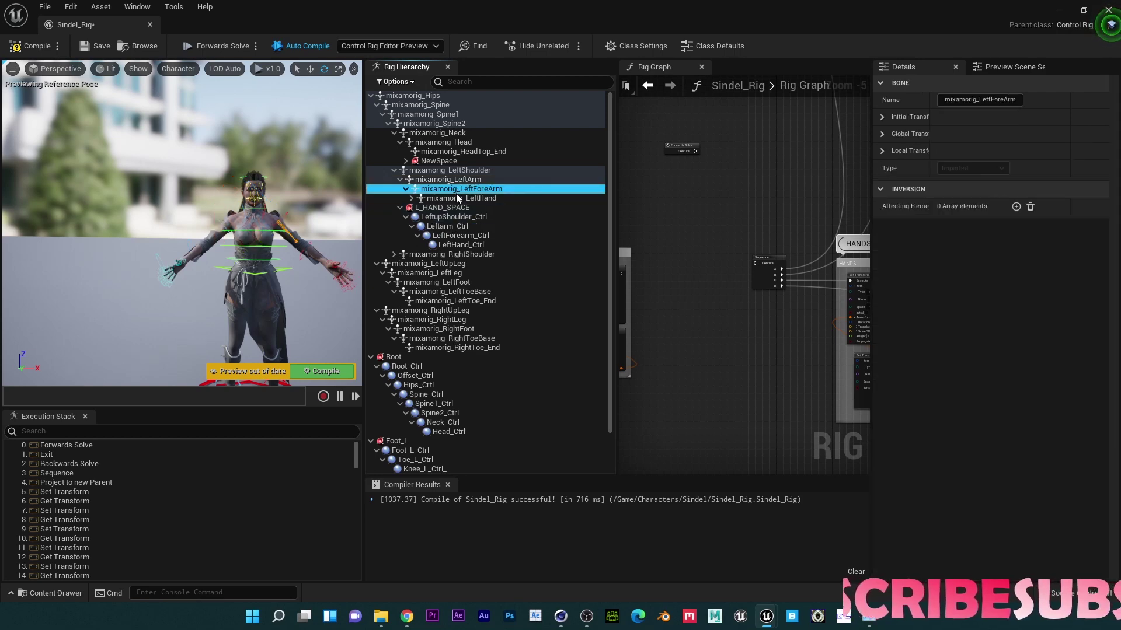
click(470, 237)
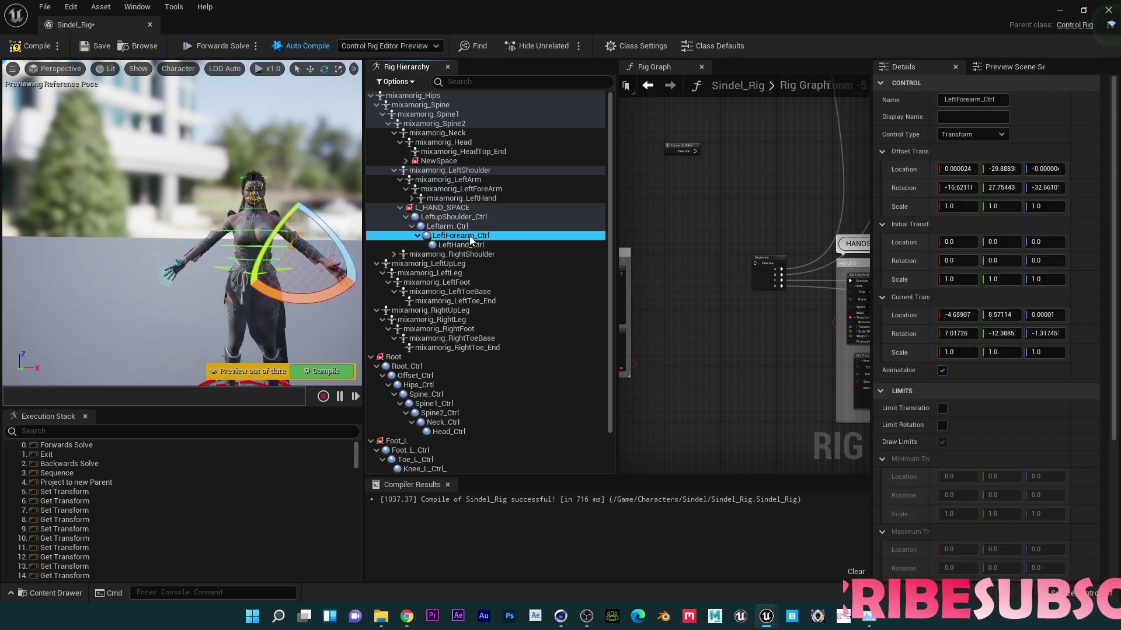
click(464, 198)
click(469, 246)
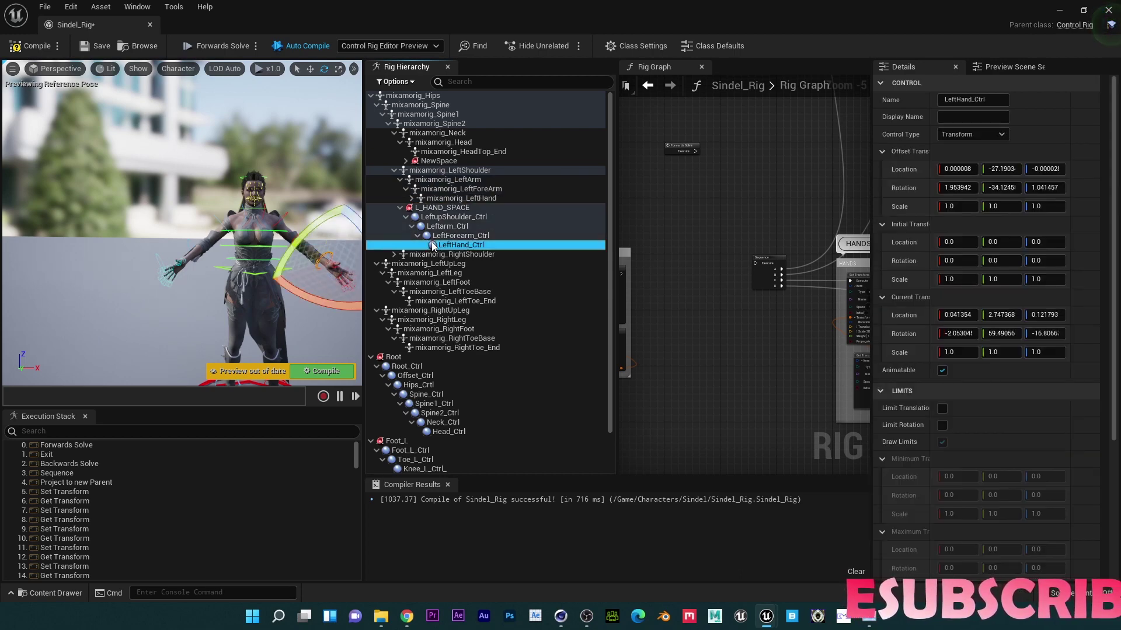
- Set the initial transforms of LeftupShoulder_Ctrl through LeftHand_Ctrl from their current transforms
shift+click(454, 218)
right_click(454, 221)
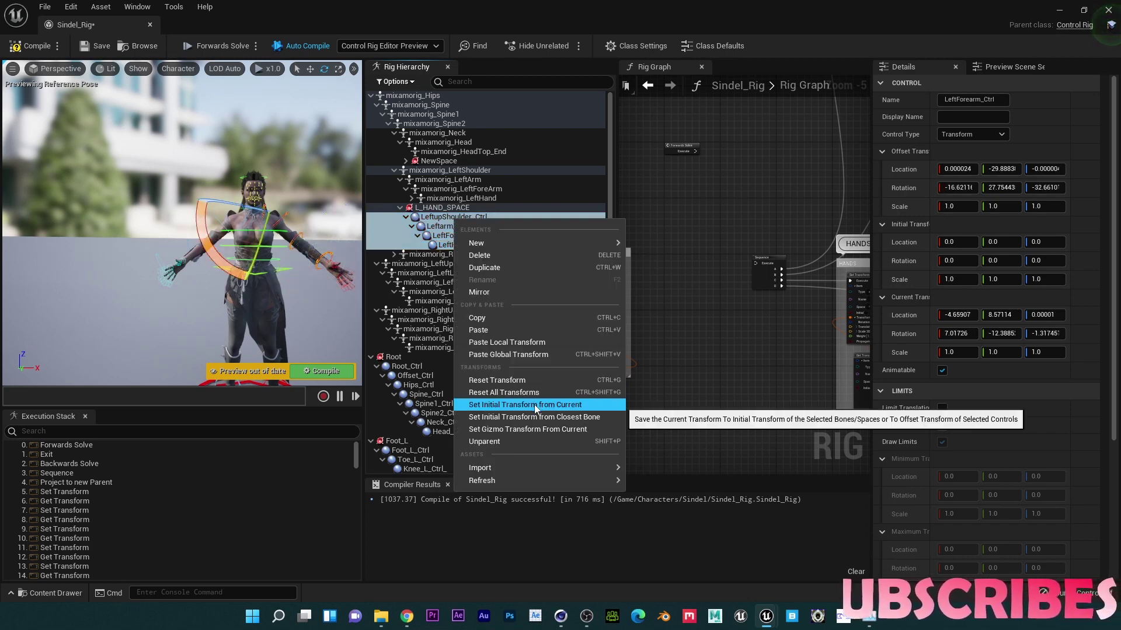
click(514, 405)
- Copy mixamorig_RightShoulder's global transform onto RightupShoulder_Ctrl, expanding its branch and collapsing the mixamorig_RightHand finger bones
click(394, 254)
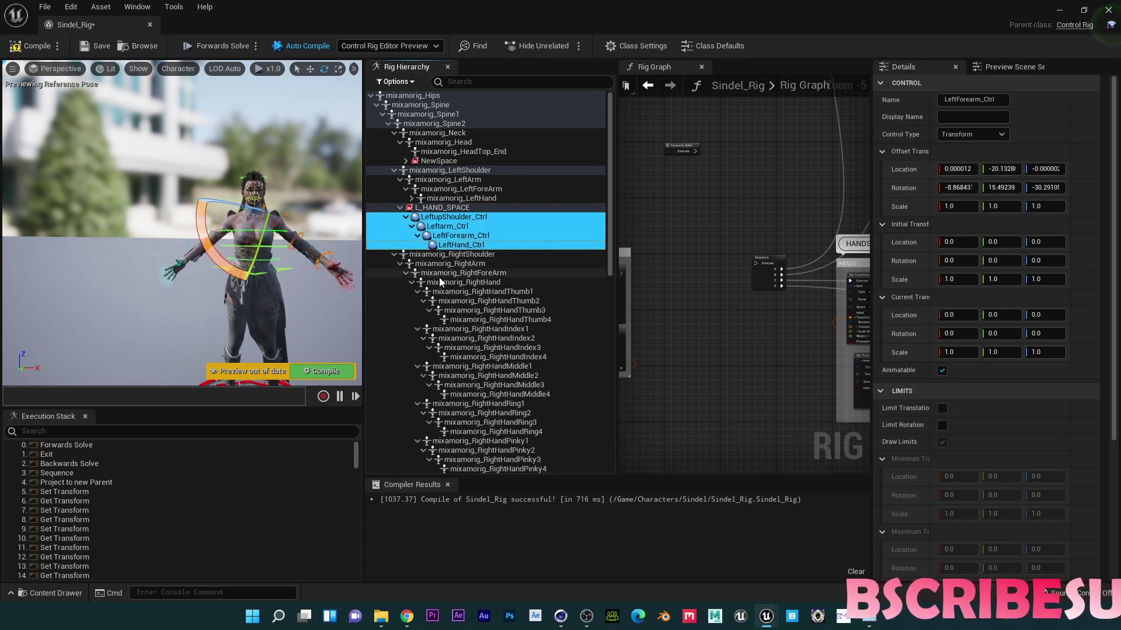
click(412, 283)
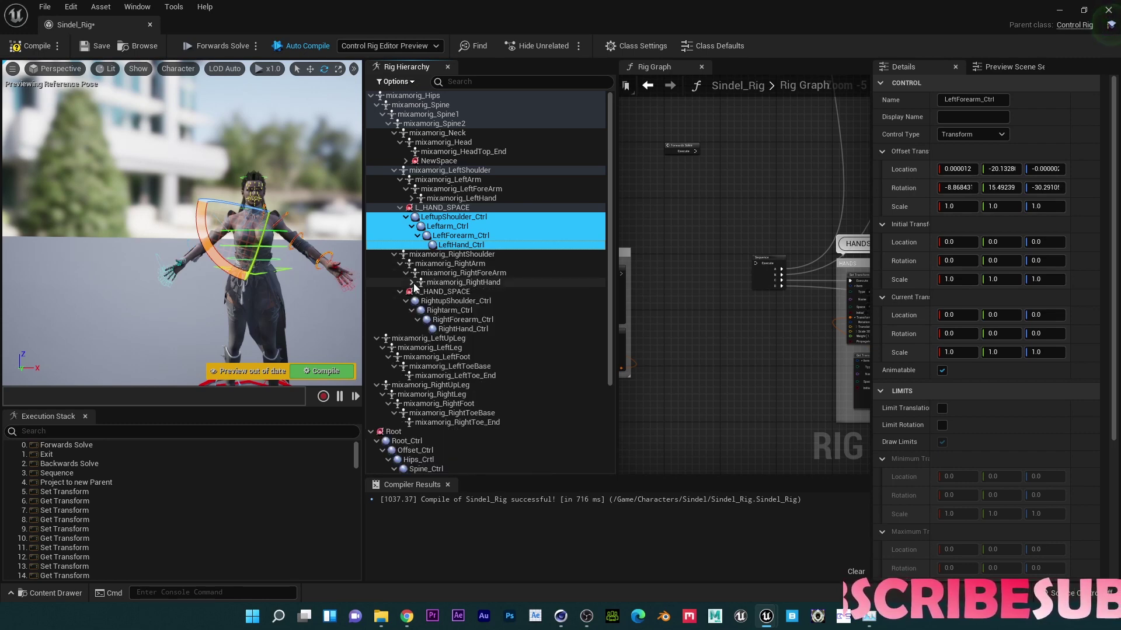
click(450, 254)
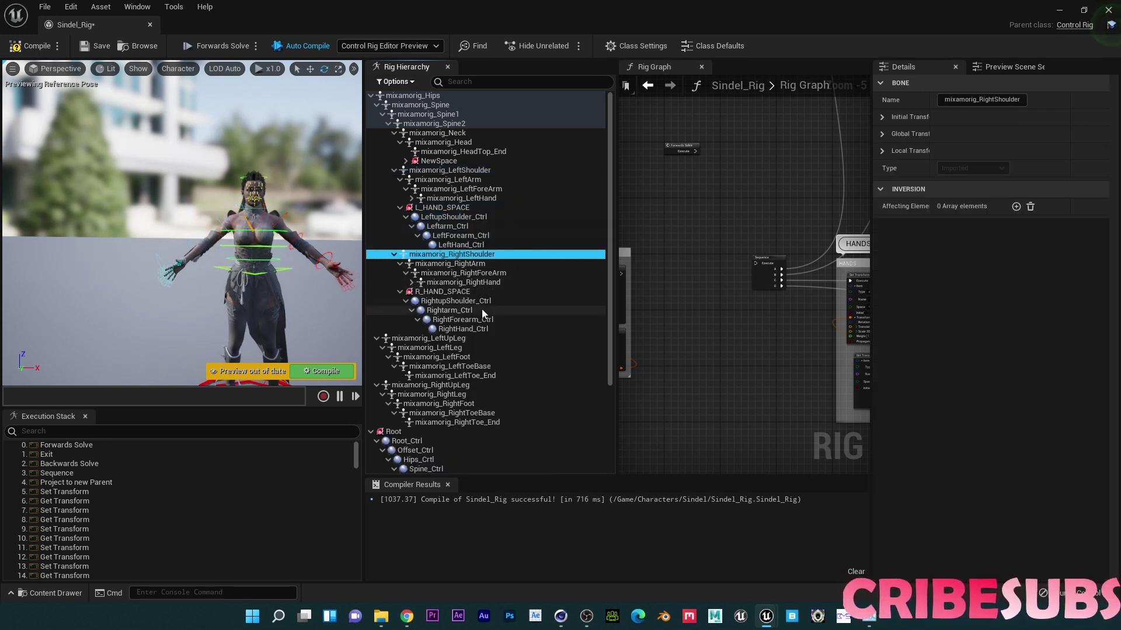
click(455, 301)
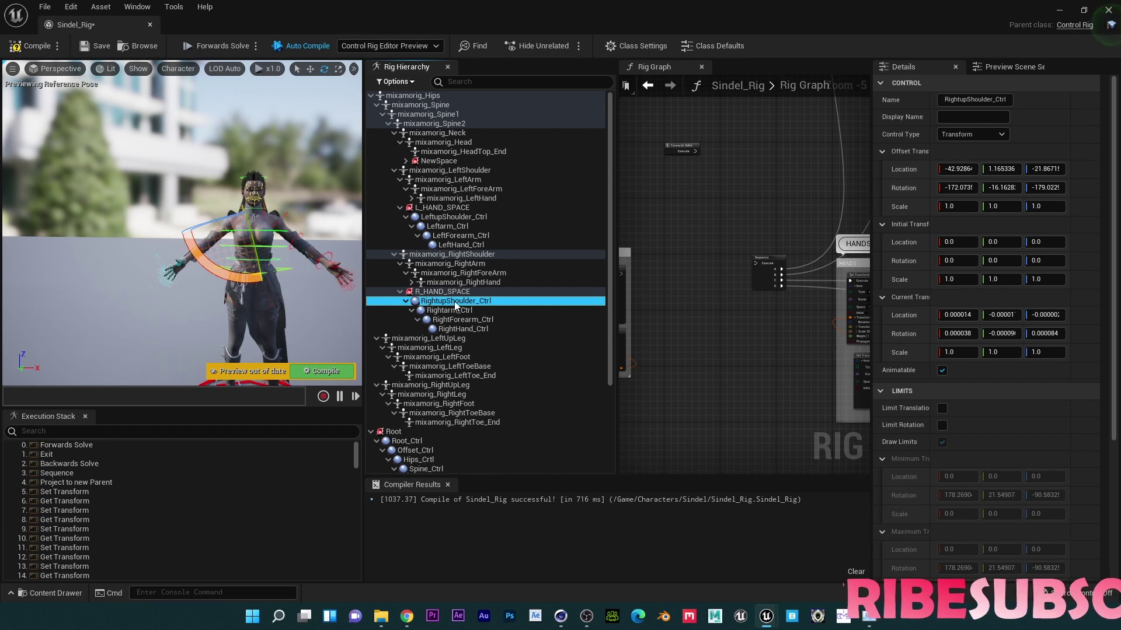
- Copy the global transforms of mixamorig_RightArm, mixamorig_RightForeArm and mixamorig_RightHand onto Rightarm_Ctrl, RightForearm_Ctrl and RightHand_Ctrl respectively
click(462, 264)
click(464, 311)
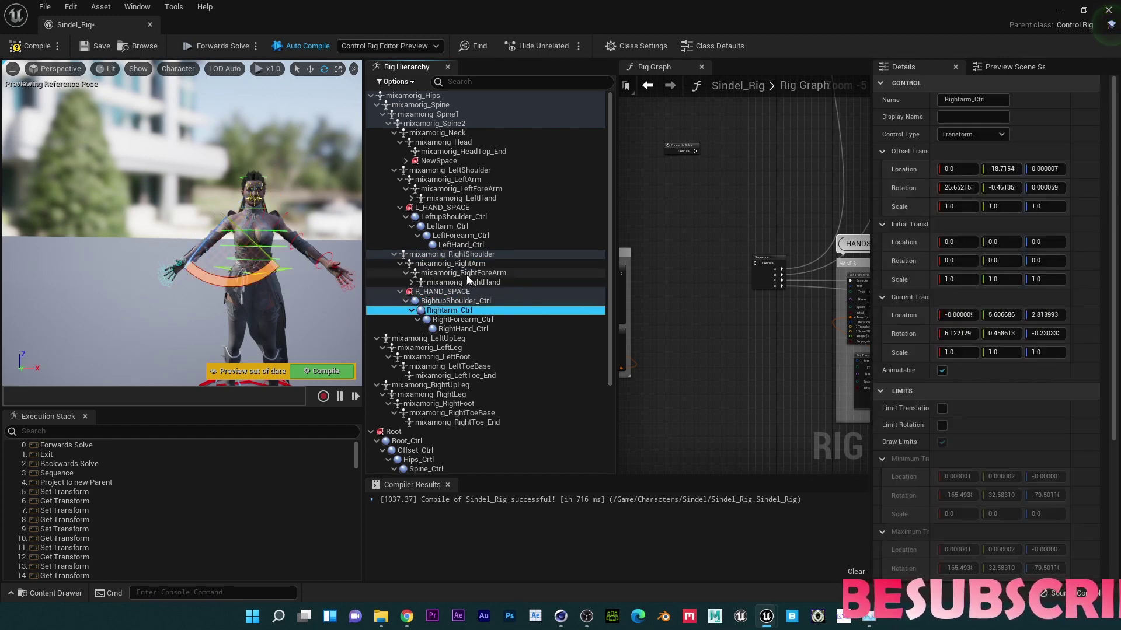
click(462, 273)
click(472, 320)
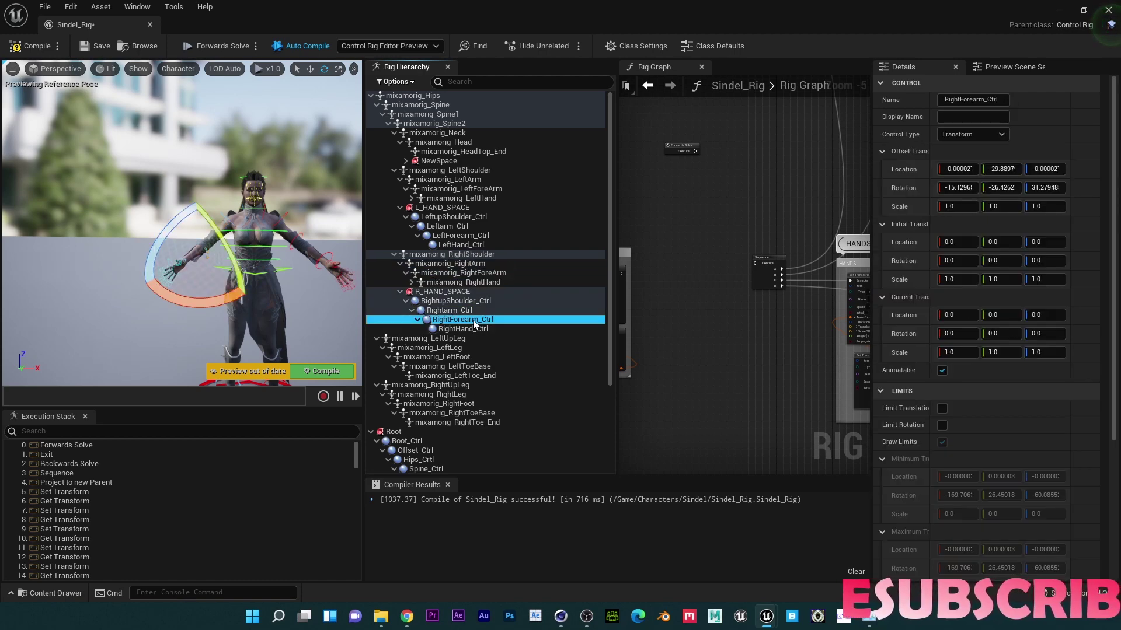
click(475, 283)
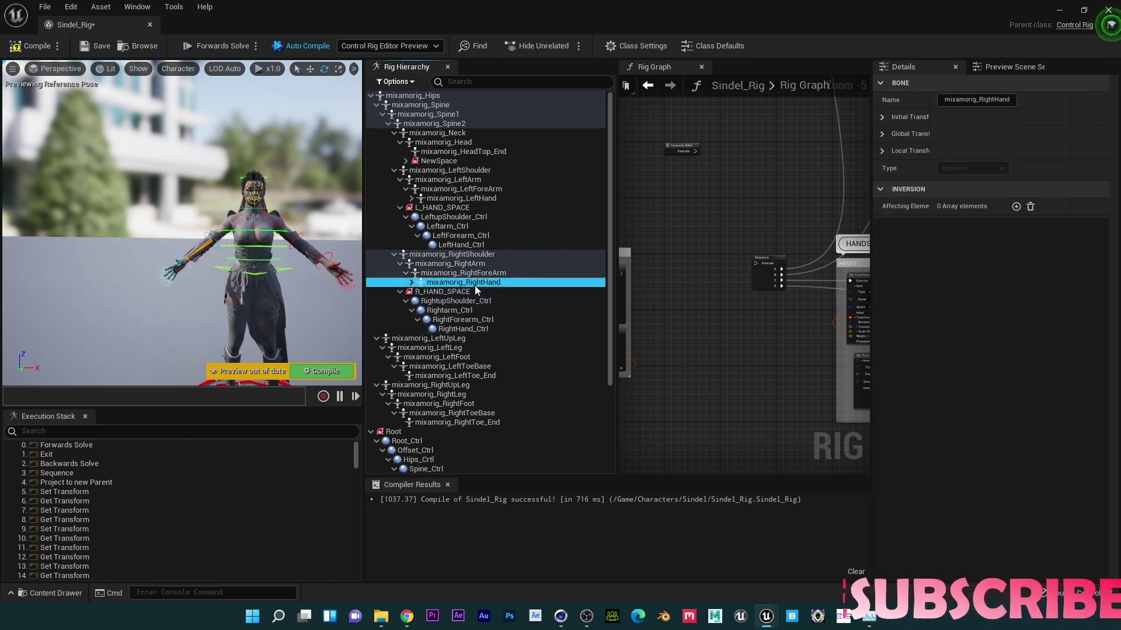
click(467, 328)
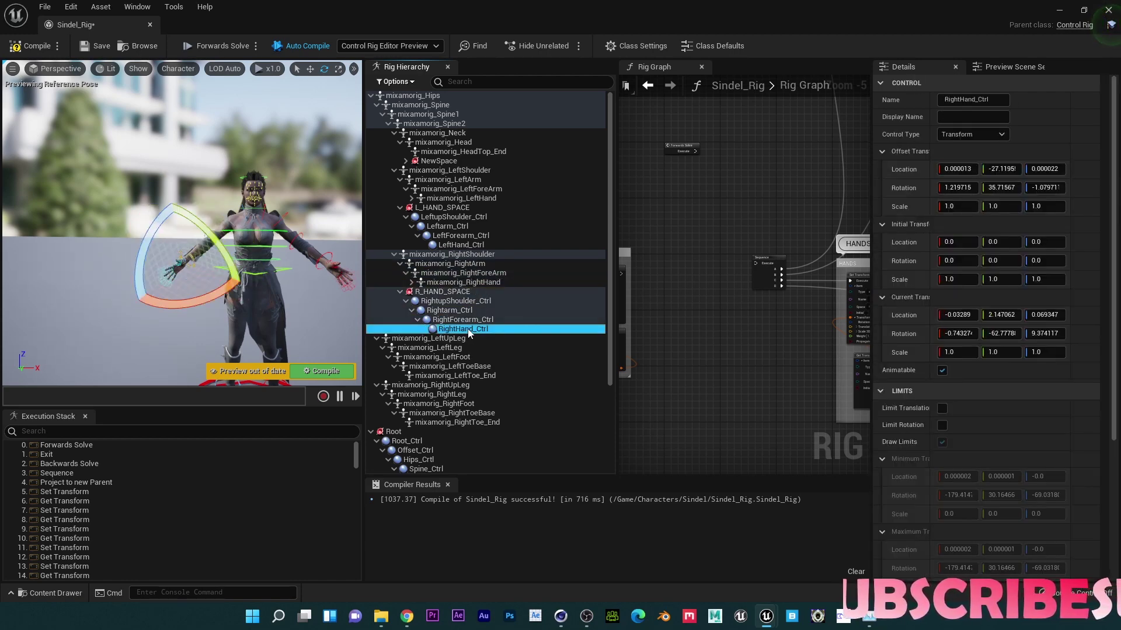
- Save the bone-matched transforms of RightupShoulder_Ctrl through RightHand_Ctrl as their initial transforms
shift+click(461, 302)
right_click(472, 311)
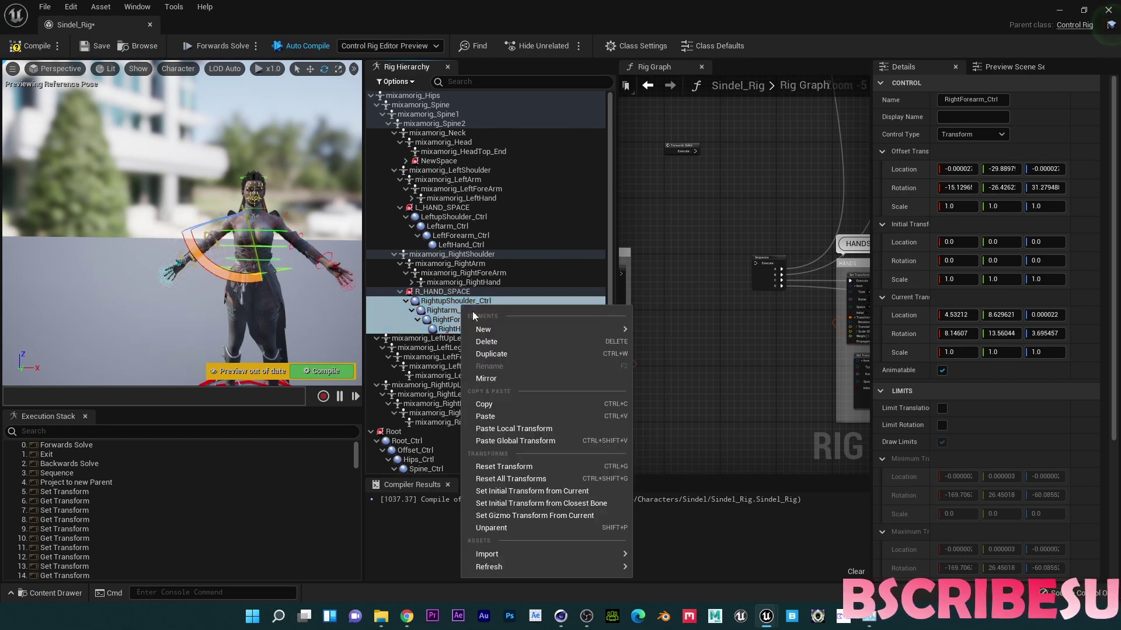
click(525, 503)
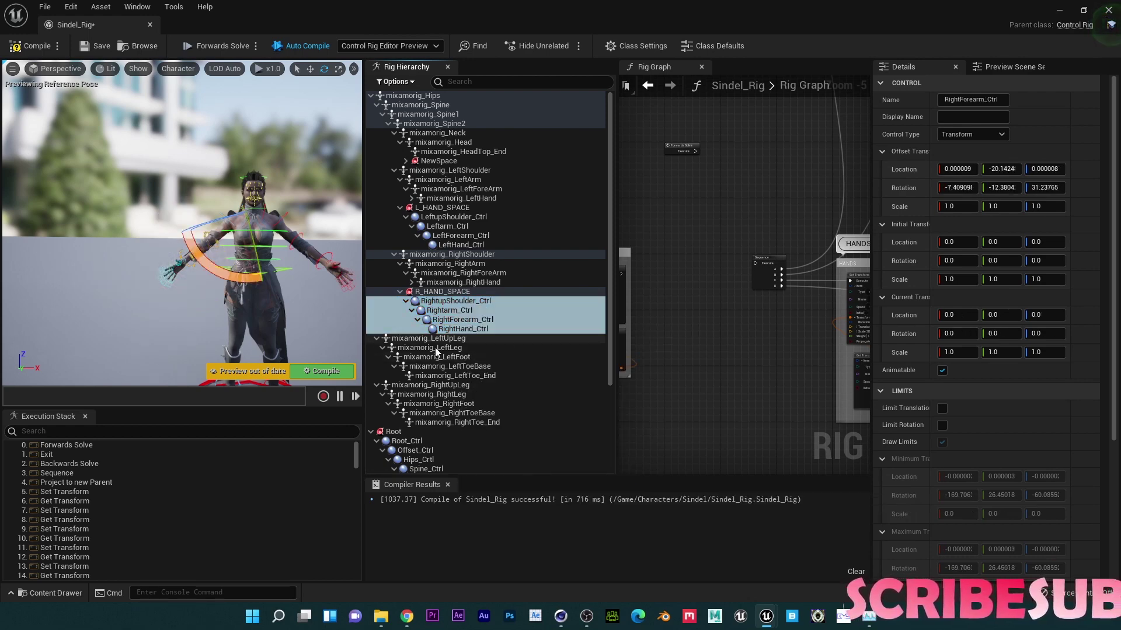
- With the Root branch collapsed, copy the global transforms of mixamorig_LeftFoot onto Foot_L_Ctrl and mixamorig_LeftToeBase onto Toe_L_Ctrl
scroll(463, 293, down, 4)
click(370, 313)
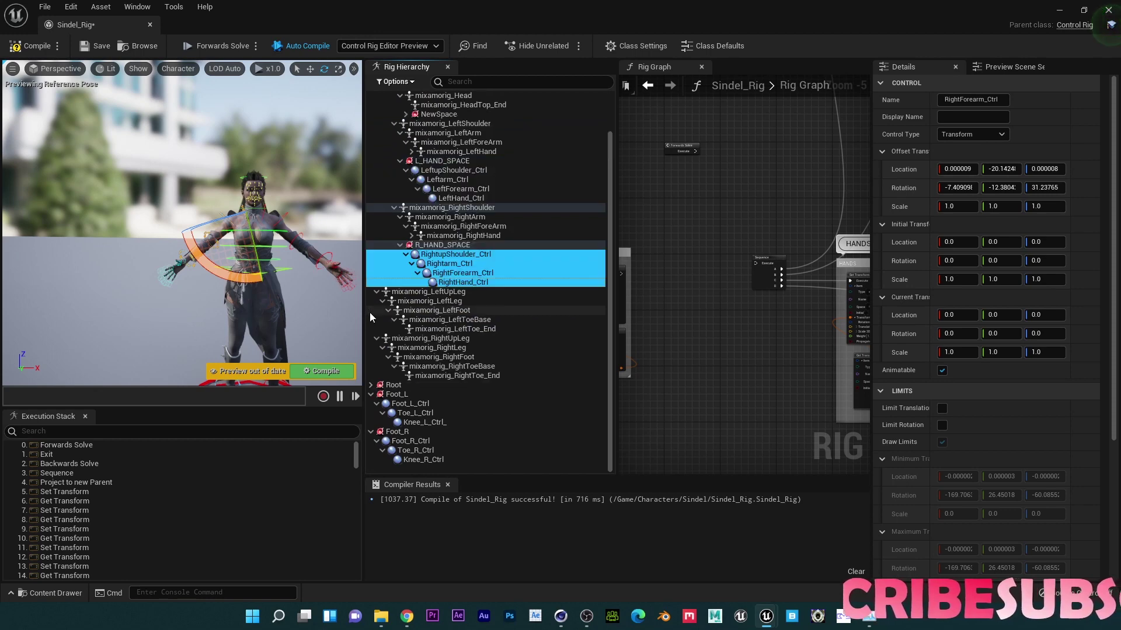
click(442, 310)
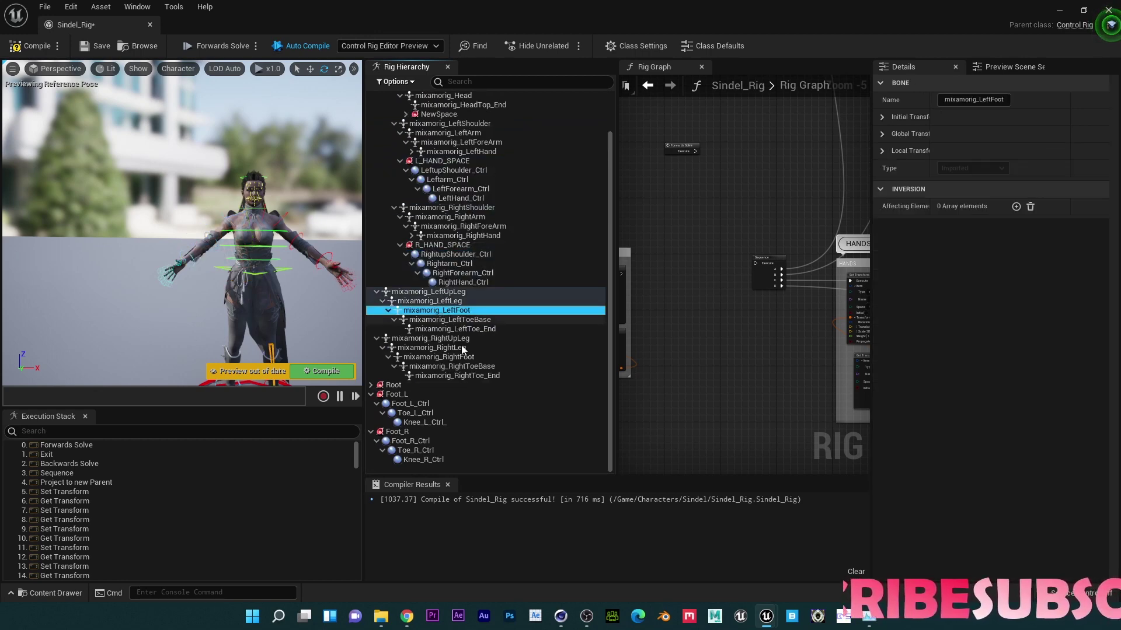
click(430, 404)
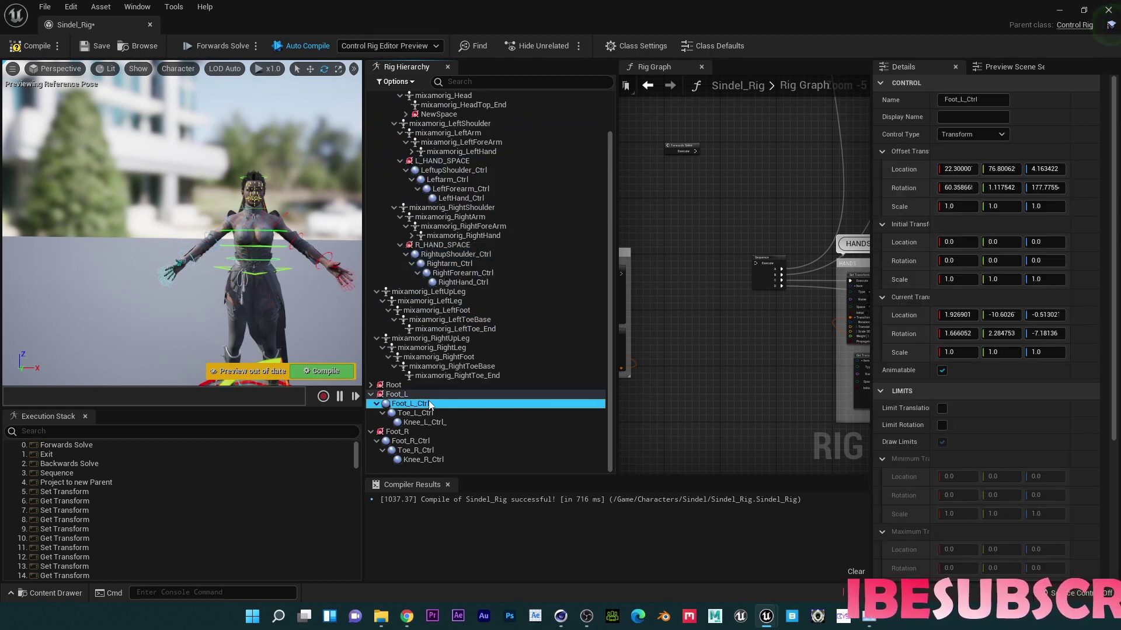
click(467, 319)
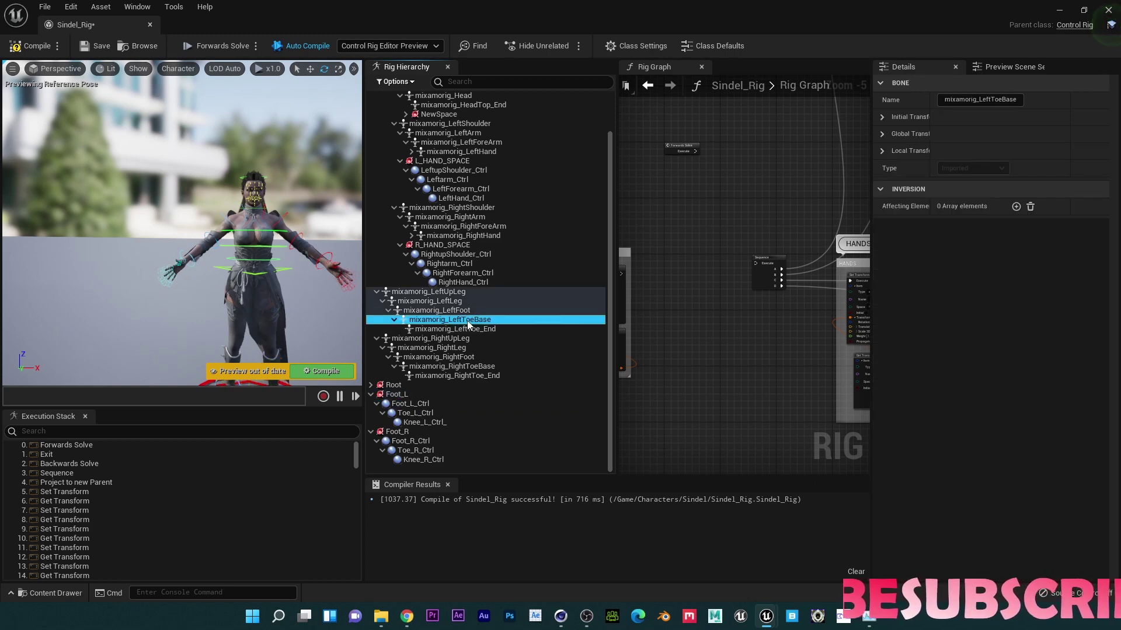
click(419, 413)
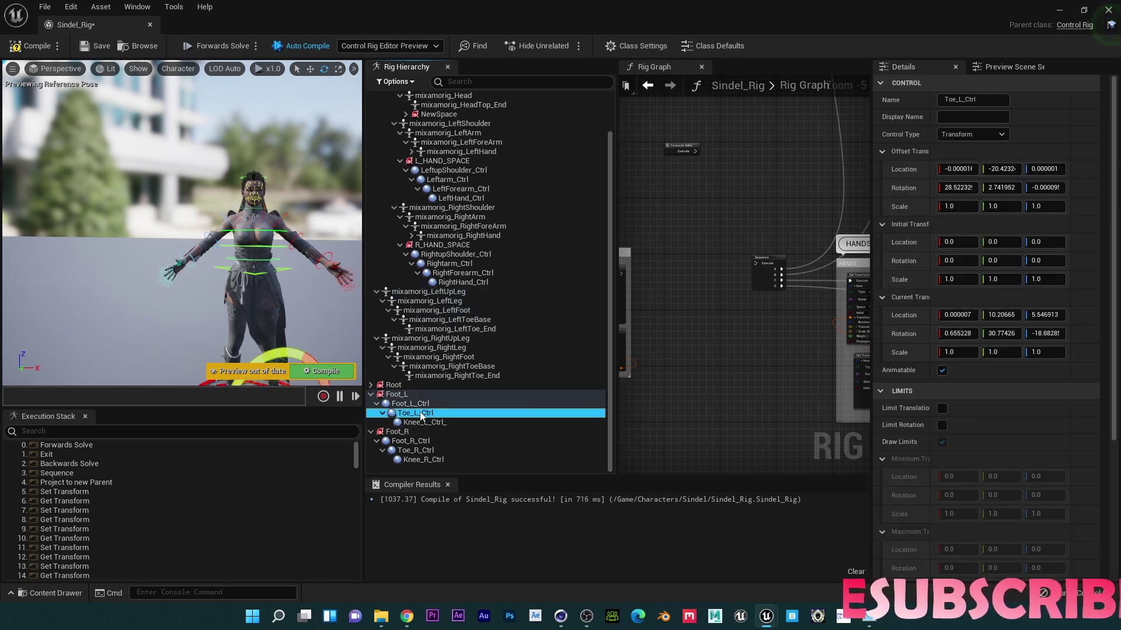
- Copy mixamorig_LeftLeg's global transform onto Knee_L_Ctrl_
key(f)
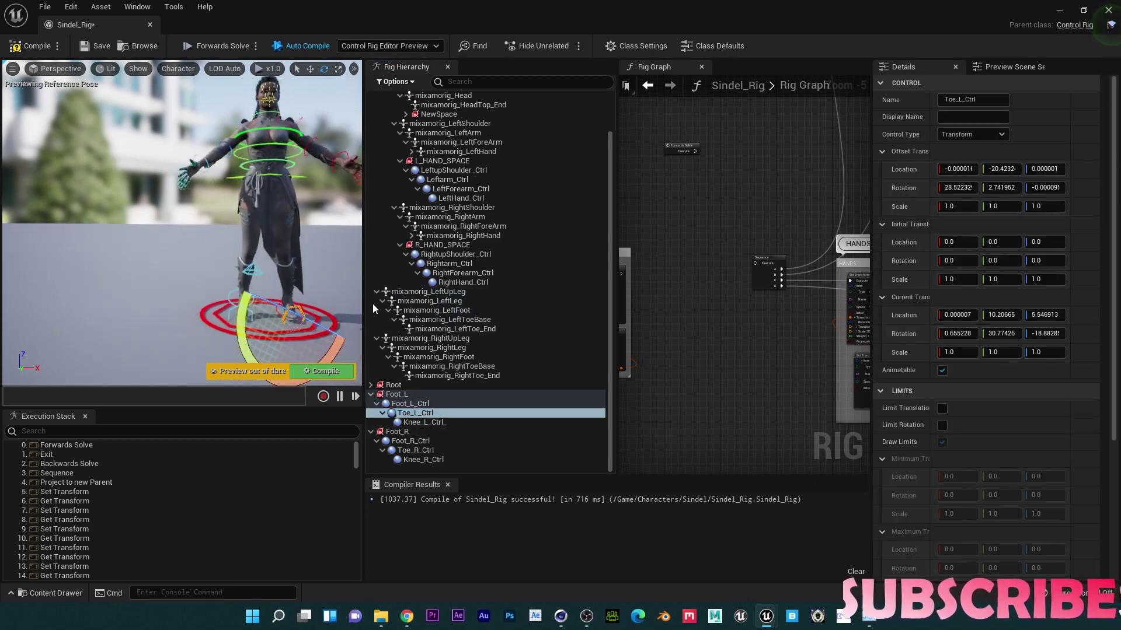
click(443, 303)
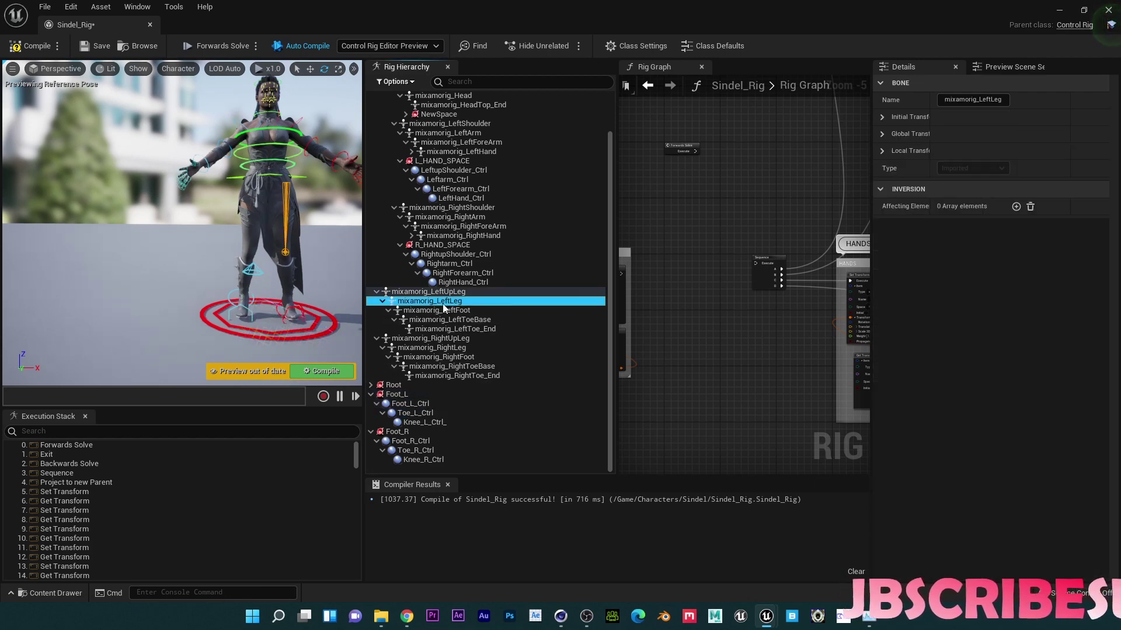
click(425, 423)
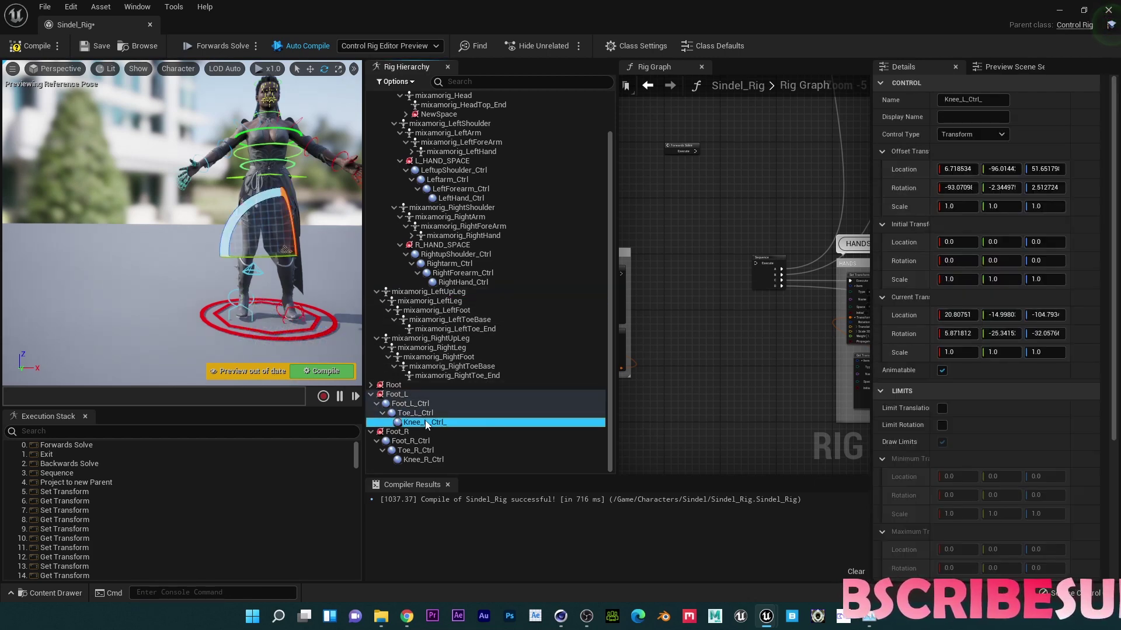
- Copy the global transforms of mixamorig_RightFoot, mixamorig_RightToeBase and mixamorig_RightLeg onto Foot_R_Ctrl, Toe_R_Ctrl and Knee_R_Ctrl respectively
click(451, 348)
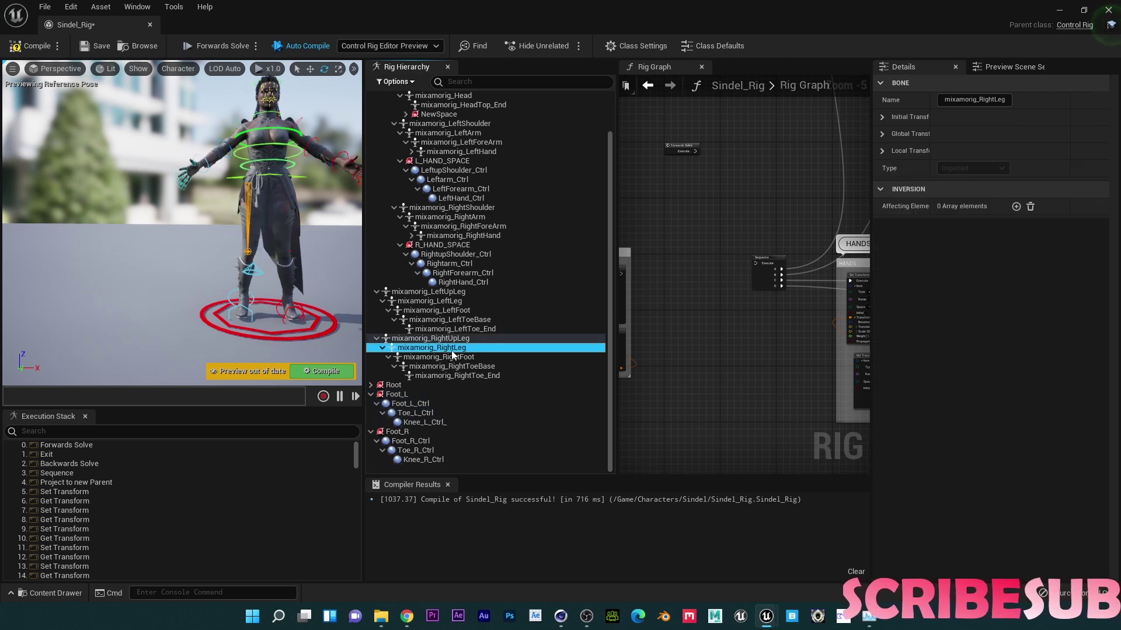
click(453, 358)
click(421, 442)
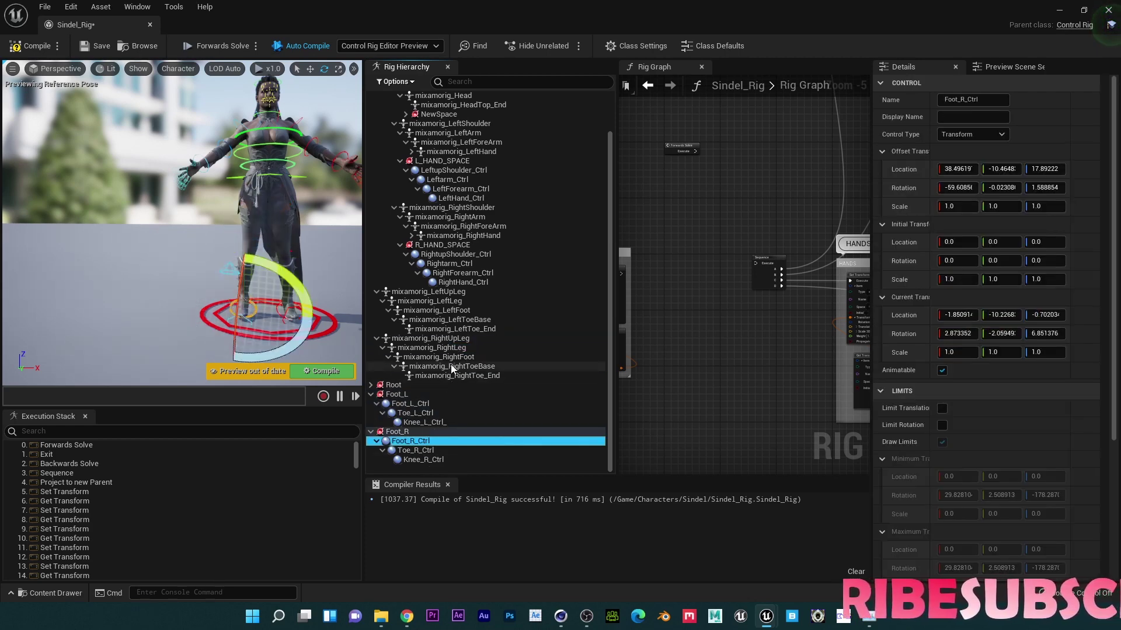
click(451, 366)
click(416, 451)
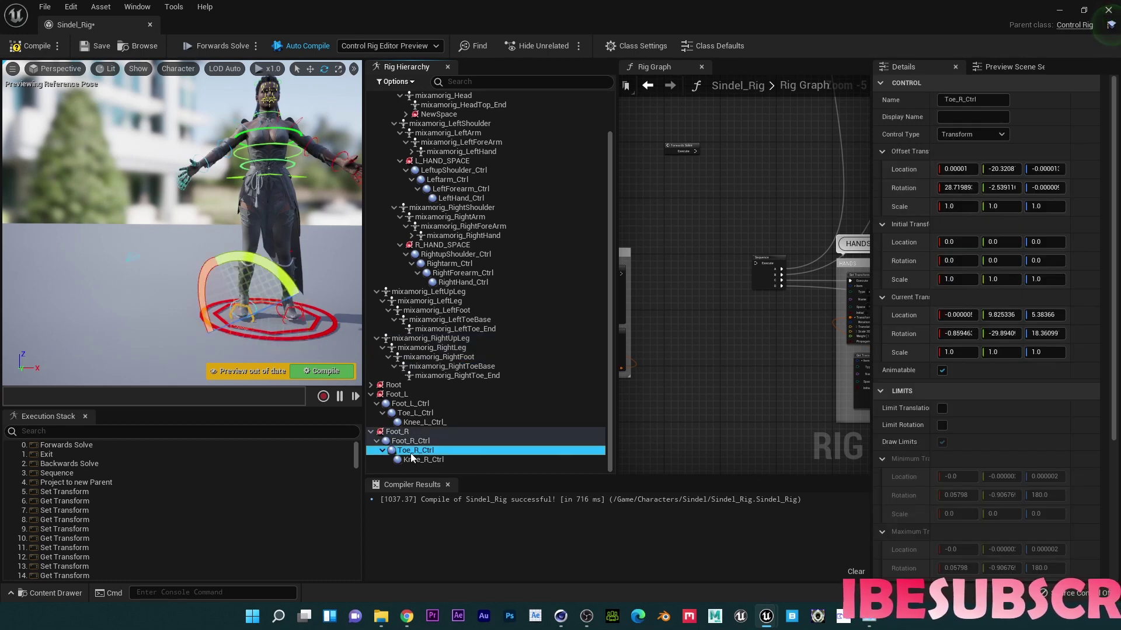
click(447, 350)
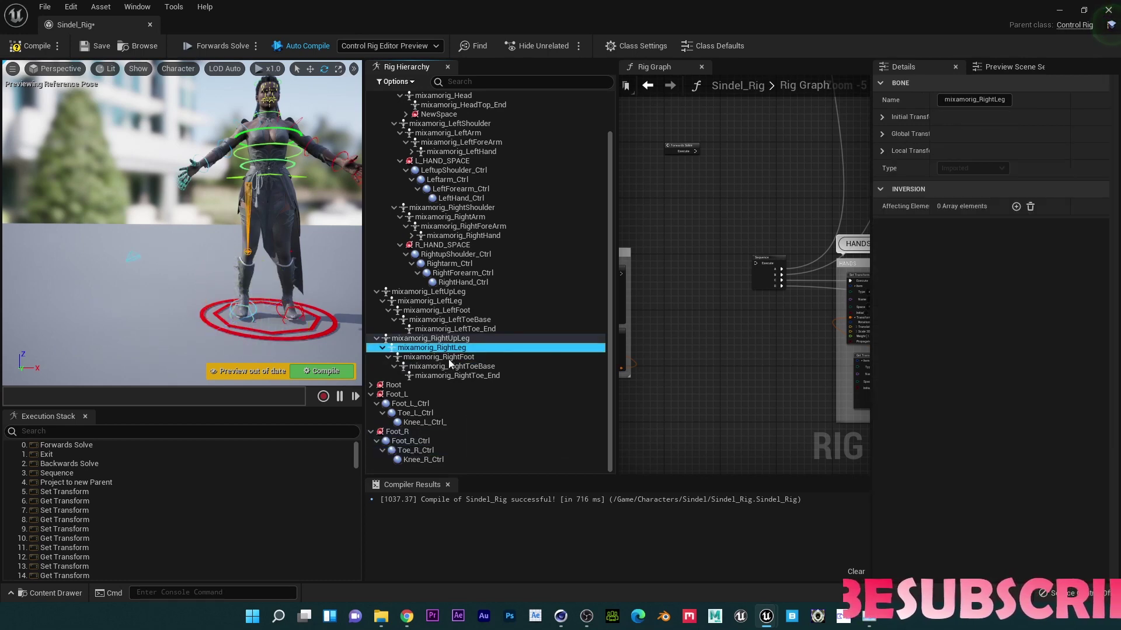
click(433, 460)
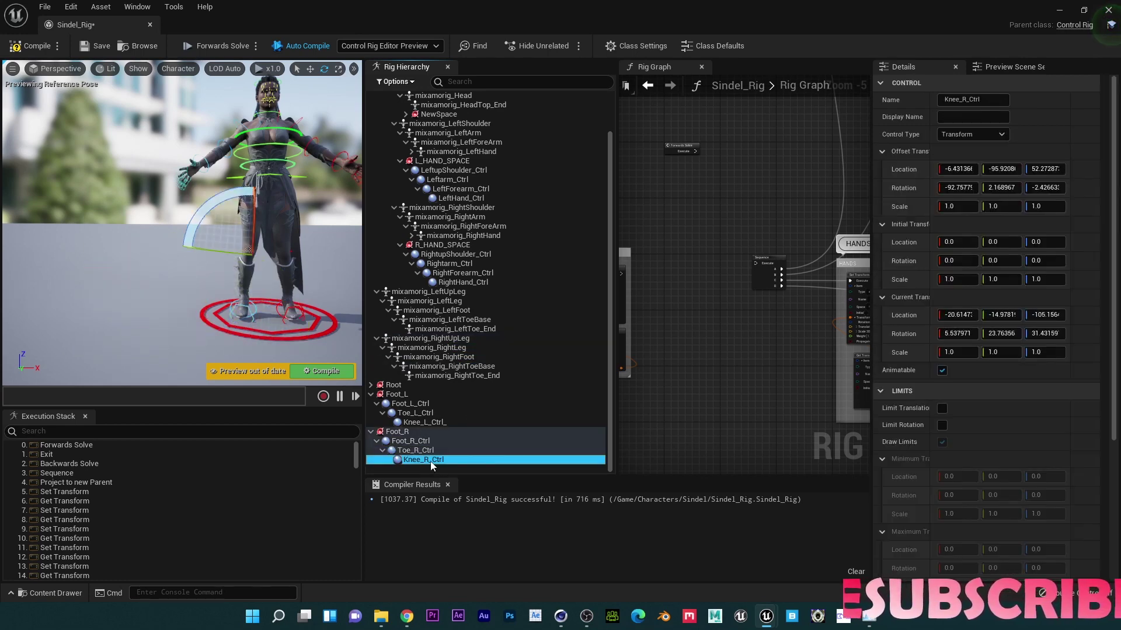
- Move Knee_R_Ctrl and Knee_L_Ctrl_ forward, well out in front of Sindel's knees
alt+drag(248, 267, 357, 267)
key(w)
middle_drag(275, 283, 205, 263)
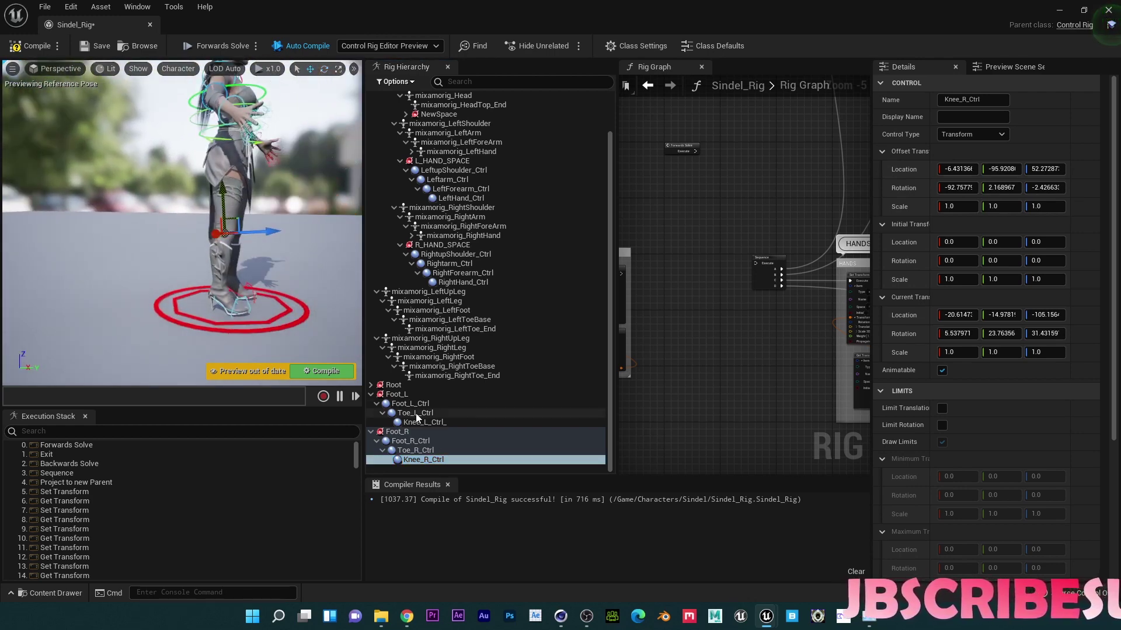
ctrl+click(419, 423)
drag(265, 228, 384, 226)
right_drag(283, 250, 318, 259)
drag(340, 223, 362, 221)
- Save the current transforms of all foot, toe and knee controls under Foot_L and Foot_R as their initial transforms
click(412, 404)
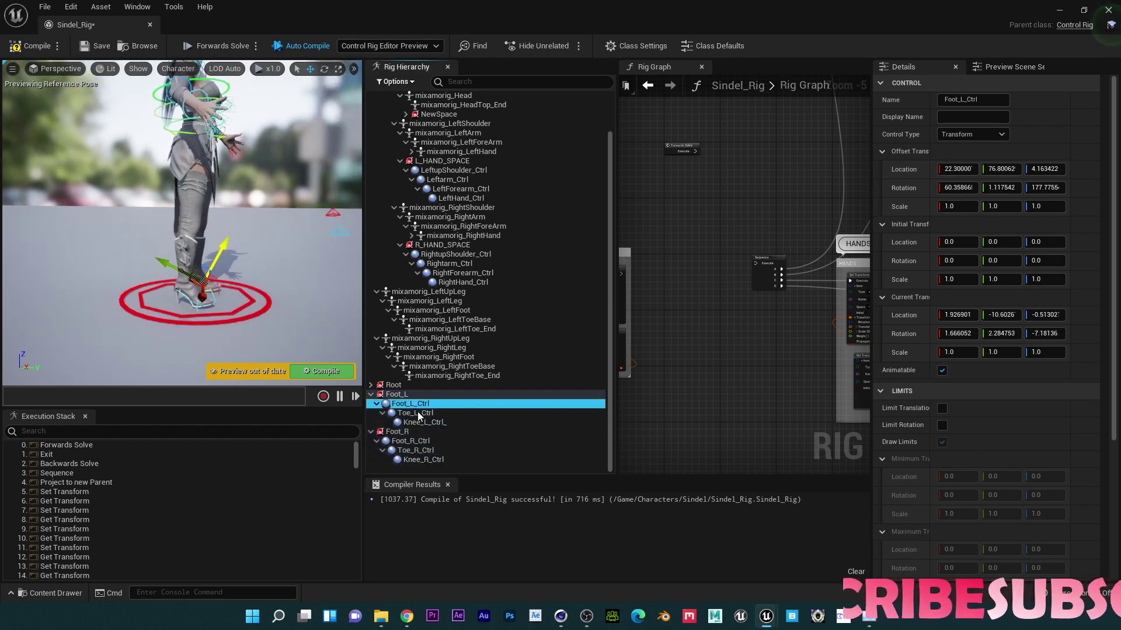
ctrl+click(411, 442)
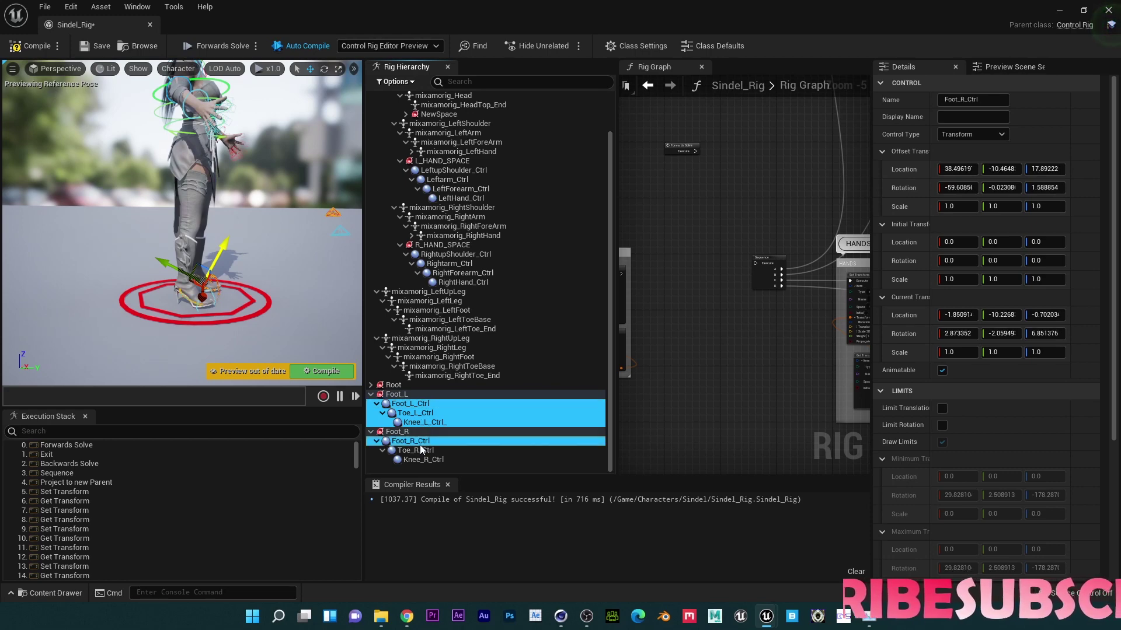
ctrl+click(416, 450)
ctrl+click(419, 460)
right_click(418, 462)
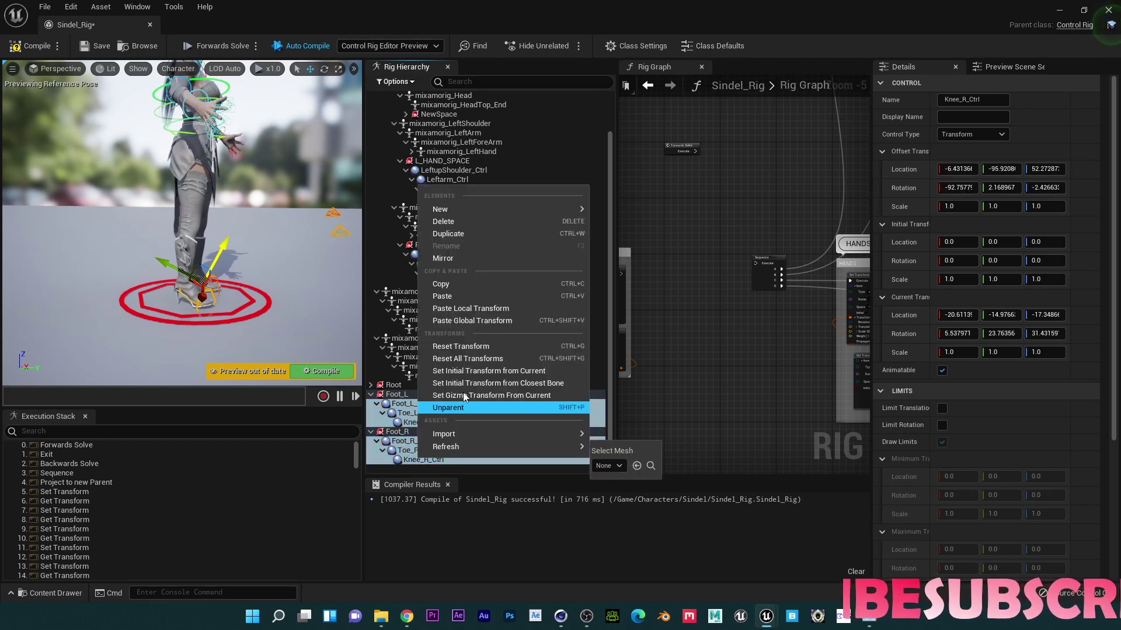
click(523, 372)
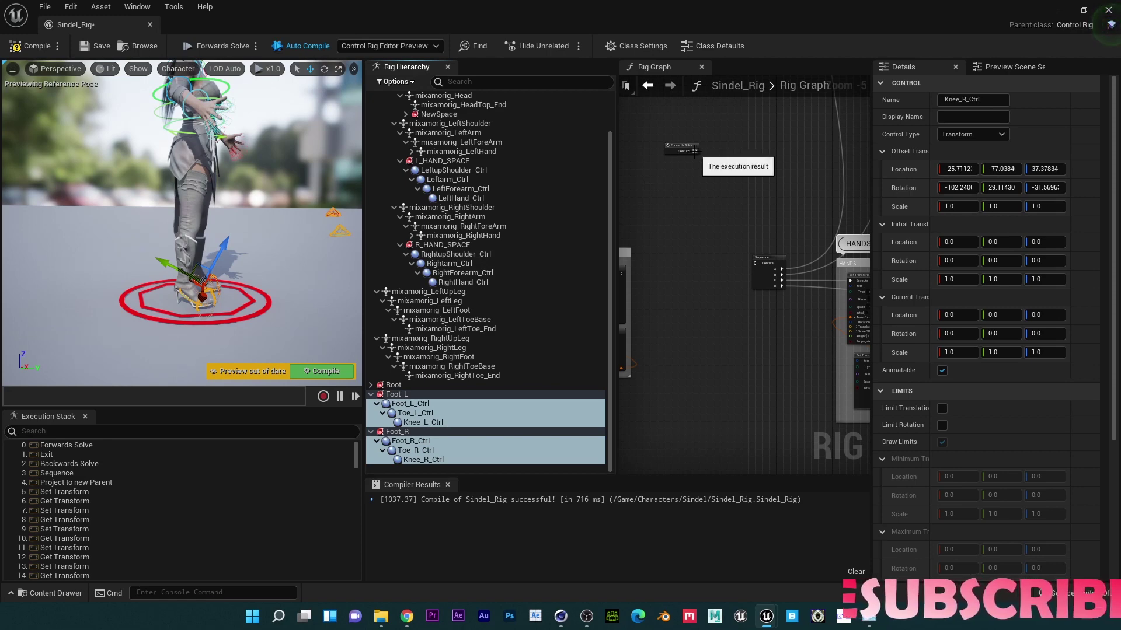
- Connect the Forwards Solve execution output to the Sequence node and test Hips_Crtl by moving it and rotating it 20 degrees
drag(694, 151, 755, 263)
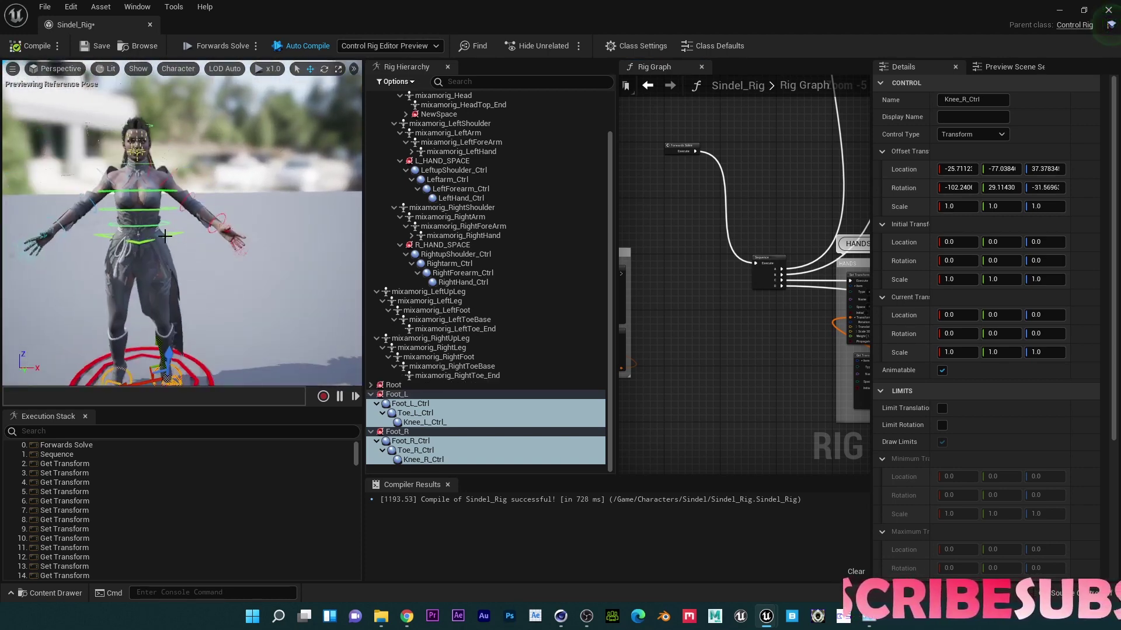
click(171, 233)
drag(140, 271, 155, 289)
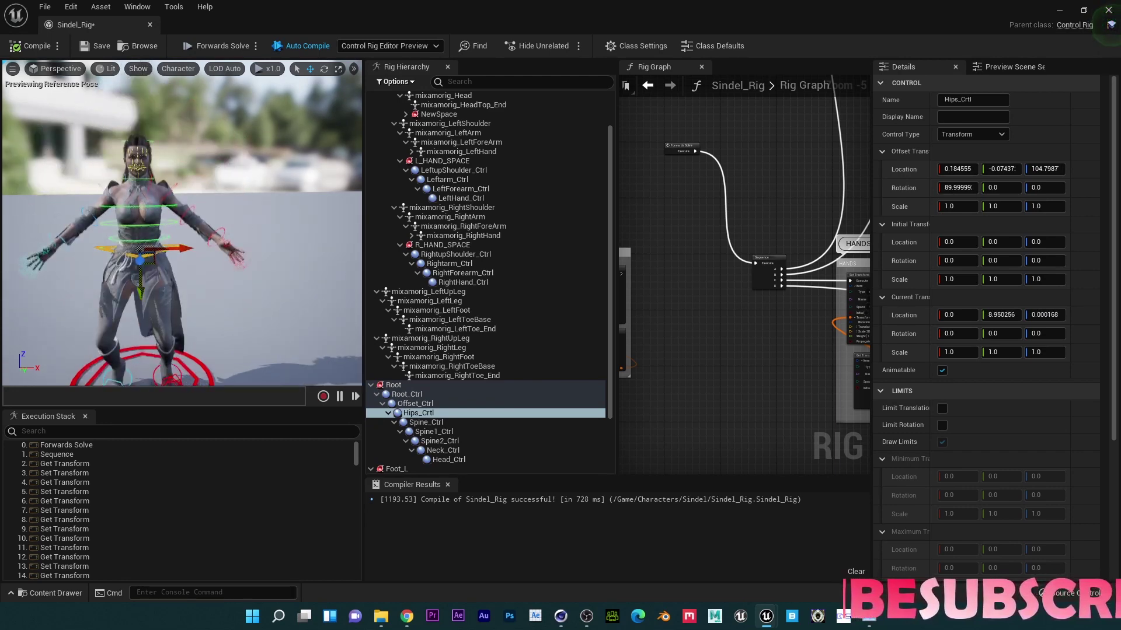
key(f)
key(e)
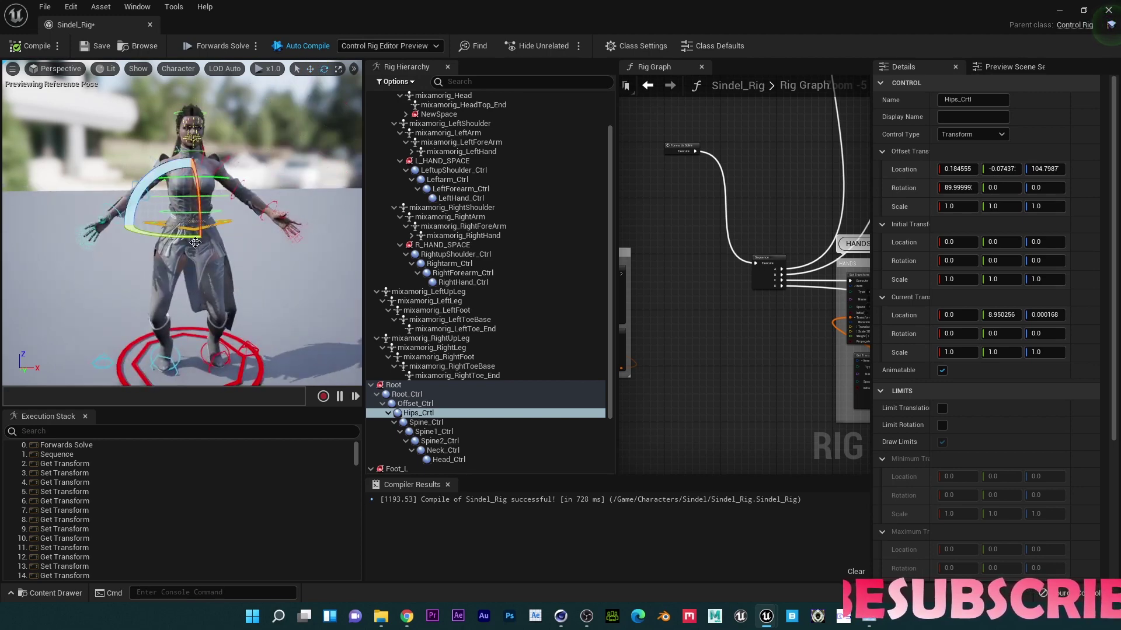
drag(200, 199, 190, 193)
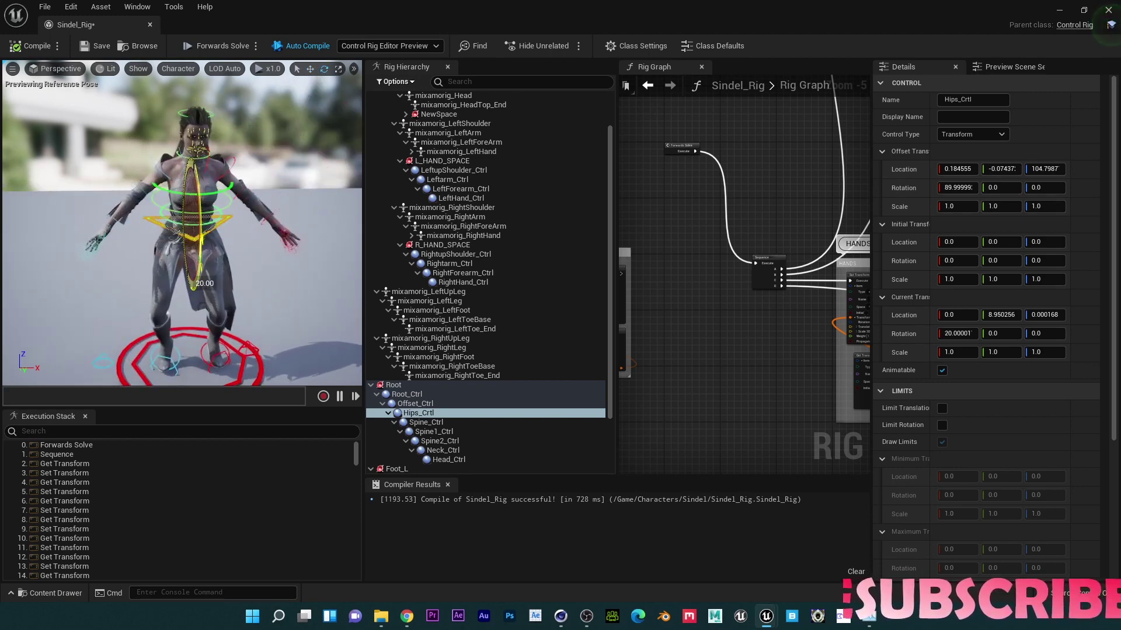
key(w)
drag(187, 251, 220, 259)
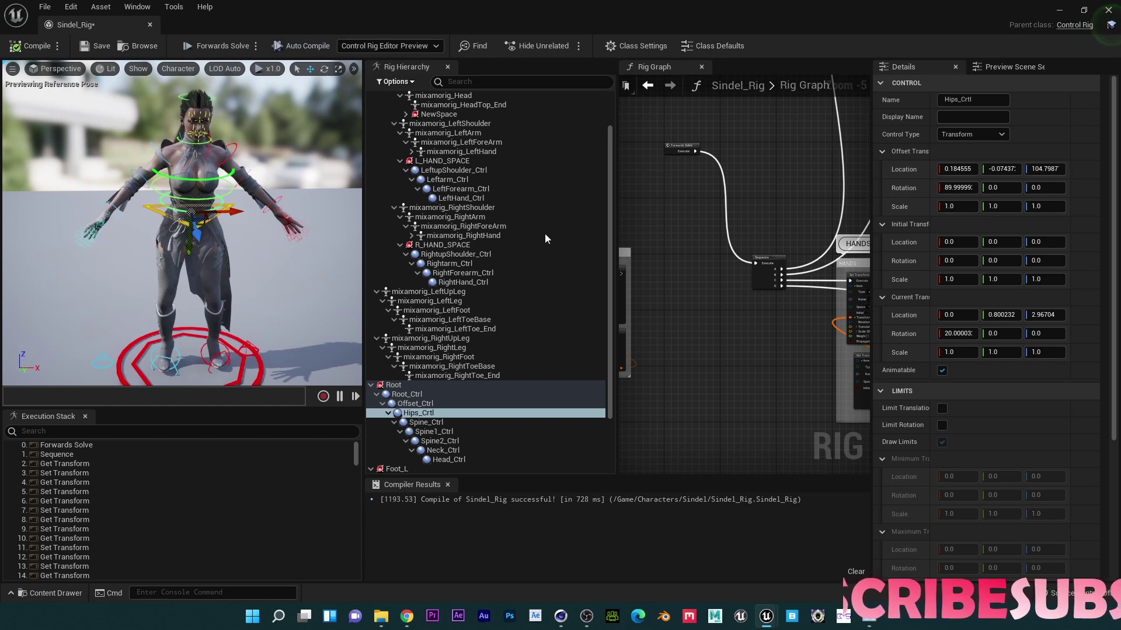
- Break and reconnect the link from Forwards Solve to the Sequence node, and compile the rig to reset the preview pose
alt+click(720, 190)
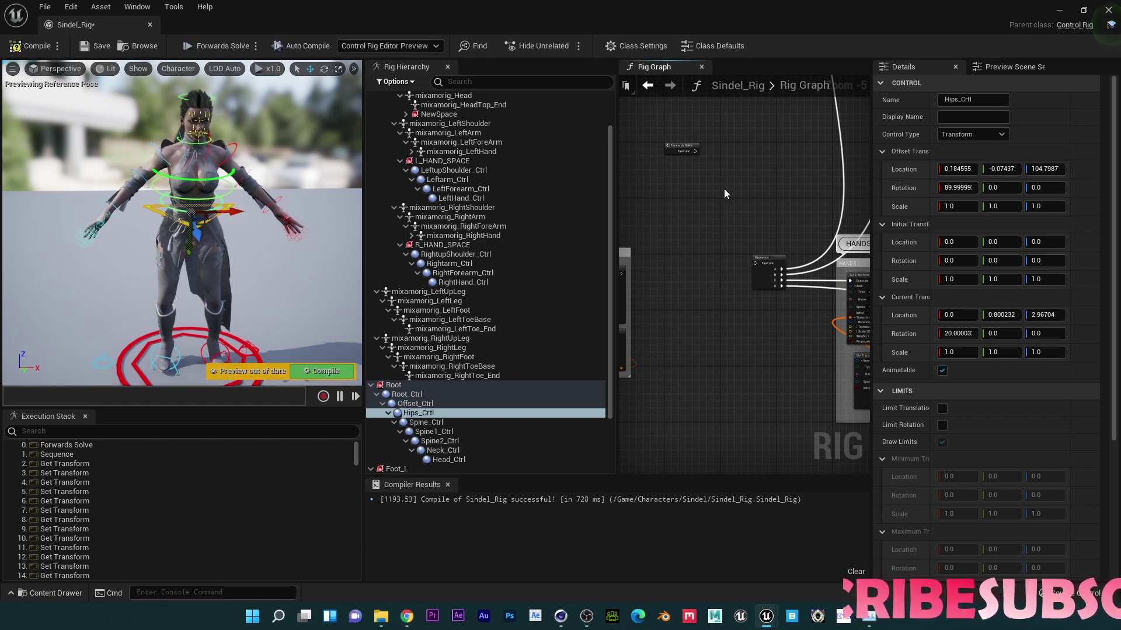
drag(694, 151, 758, 265)
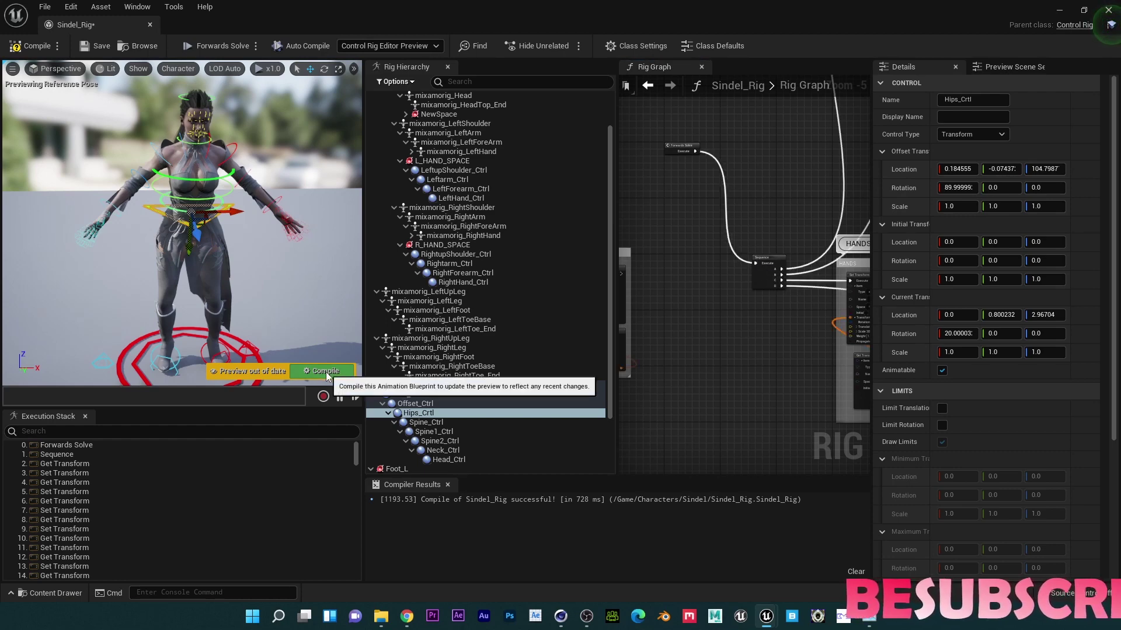
click(249, 350)
drag(249, 350, 237, 351)
- Test the rig by moving Knee_R_Ctrl about 17 units towards the leg and rotating Leftarm_Ctrl by -10 degrees
click(110, 360)
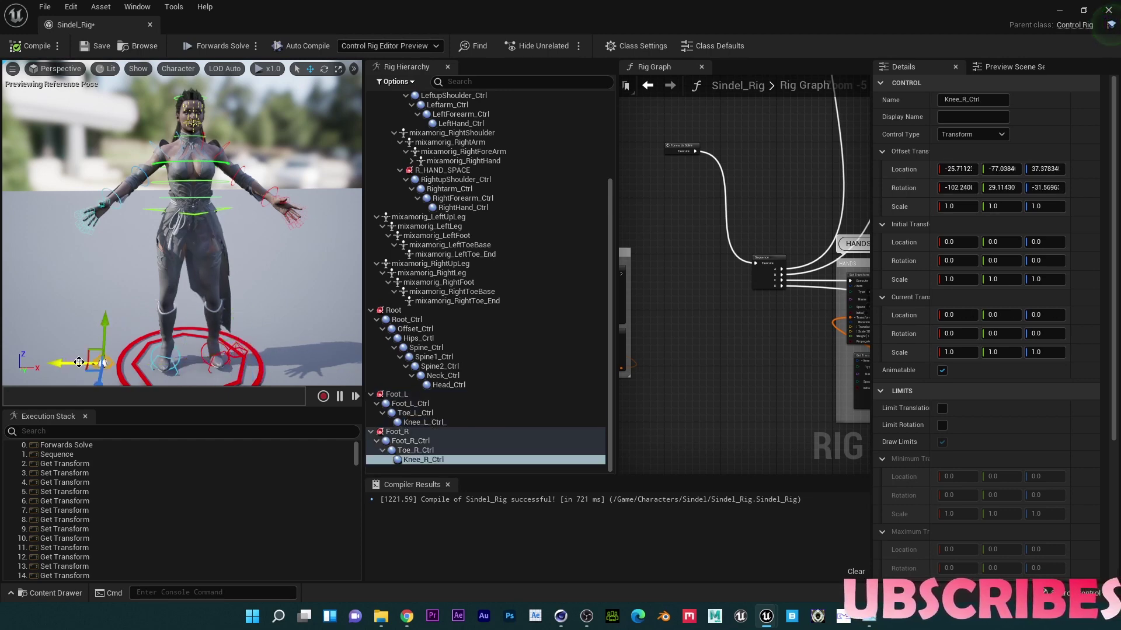
drag(75, 363, 114, 365)
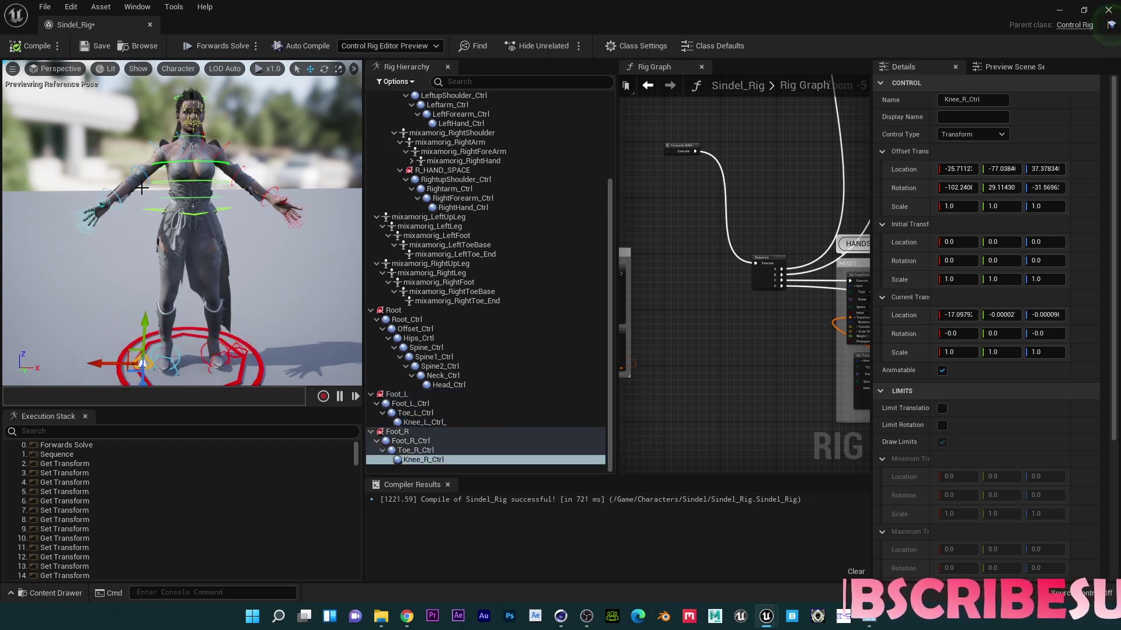
right_drag(189, 204, 184, 153)
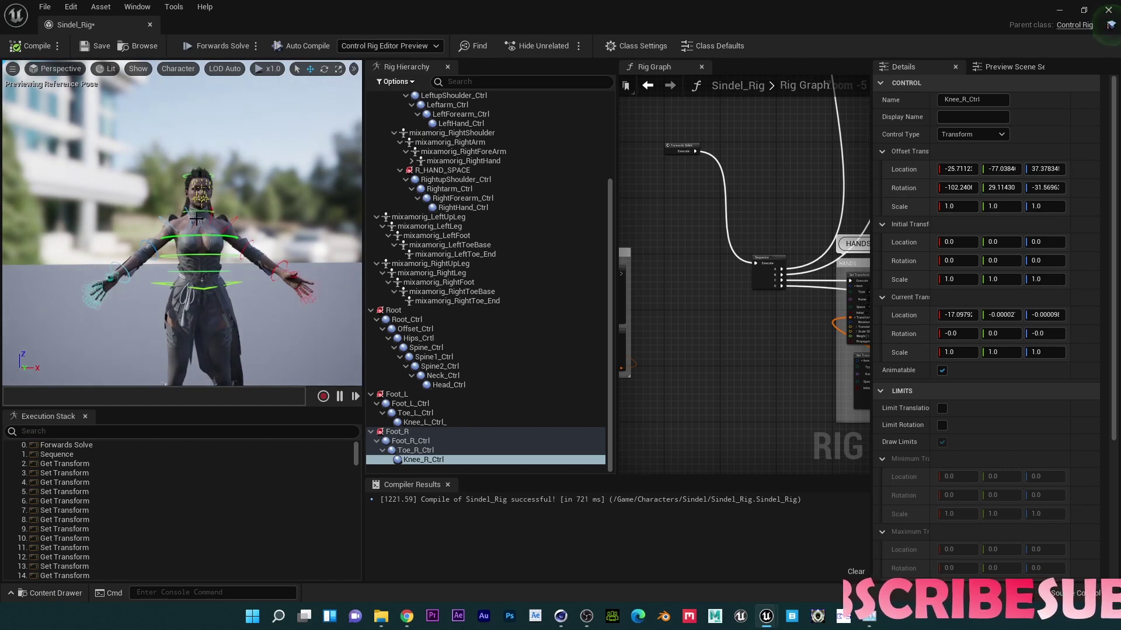
right_drag(196, 218, 176, 250)
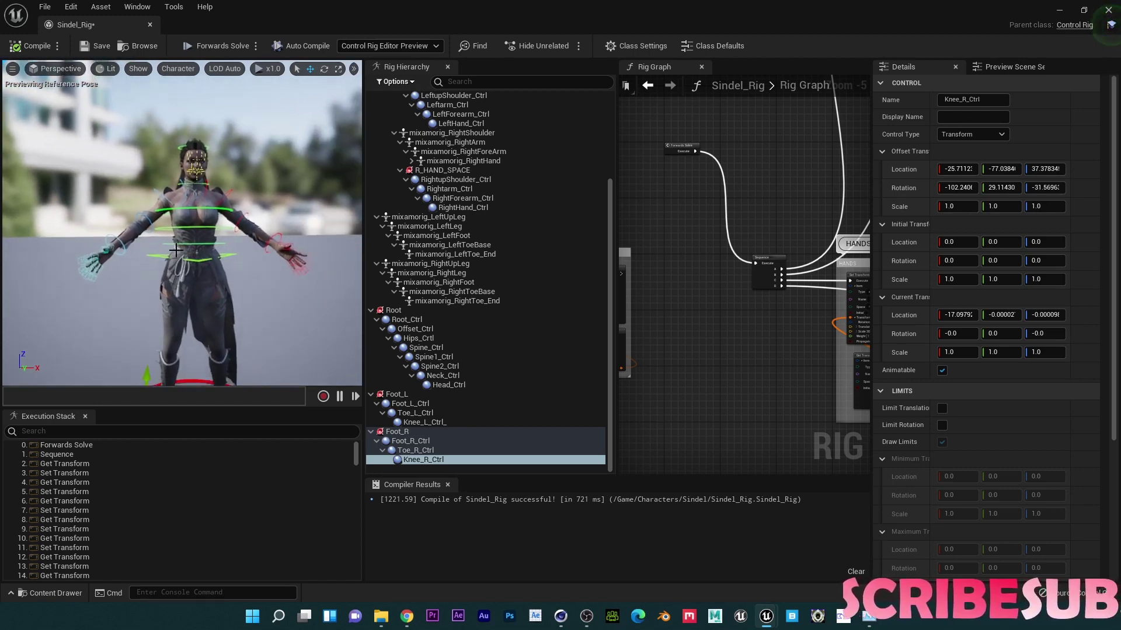
click(230, 196)
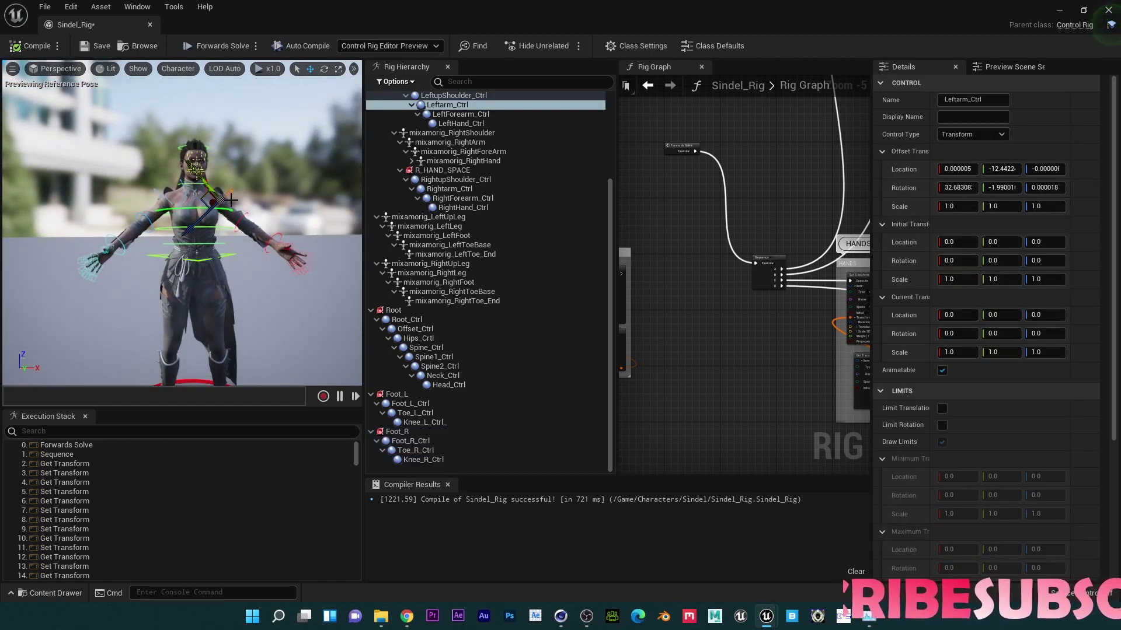
key(e)
drag(165, 192, 166, 216)
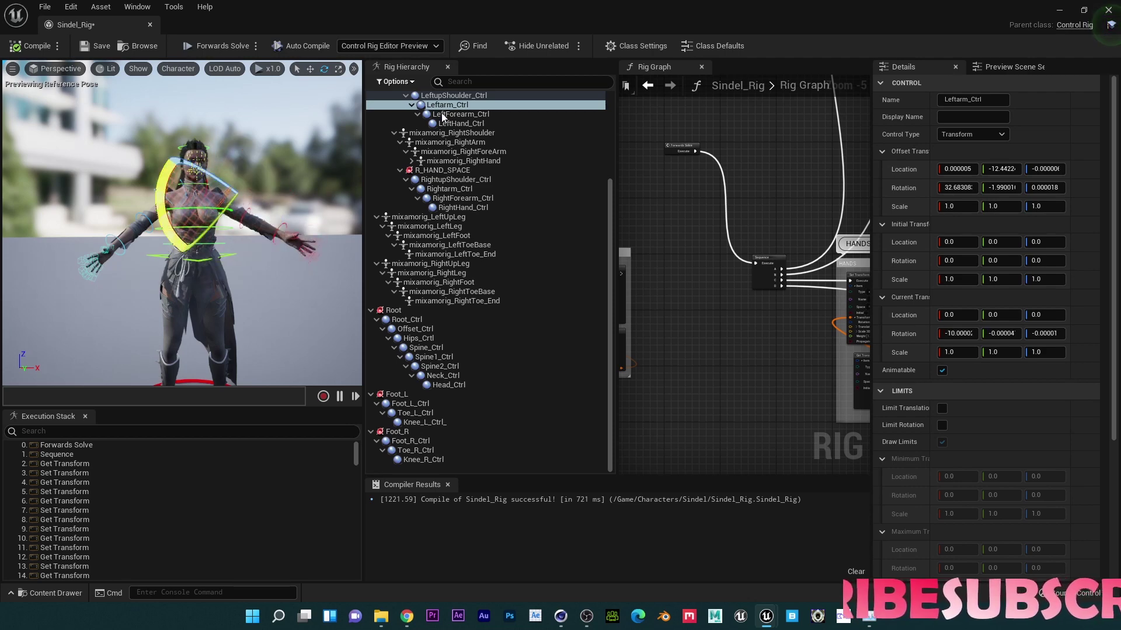
- Close the Sindel_Rig editor and delete the Sindel_For_UE actor from the level
click(1109, 11)
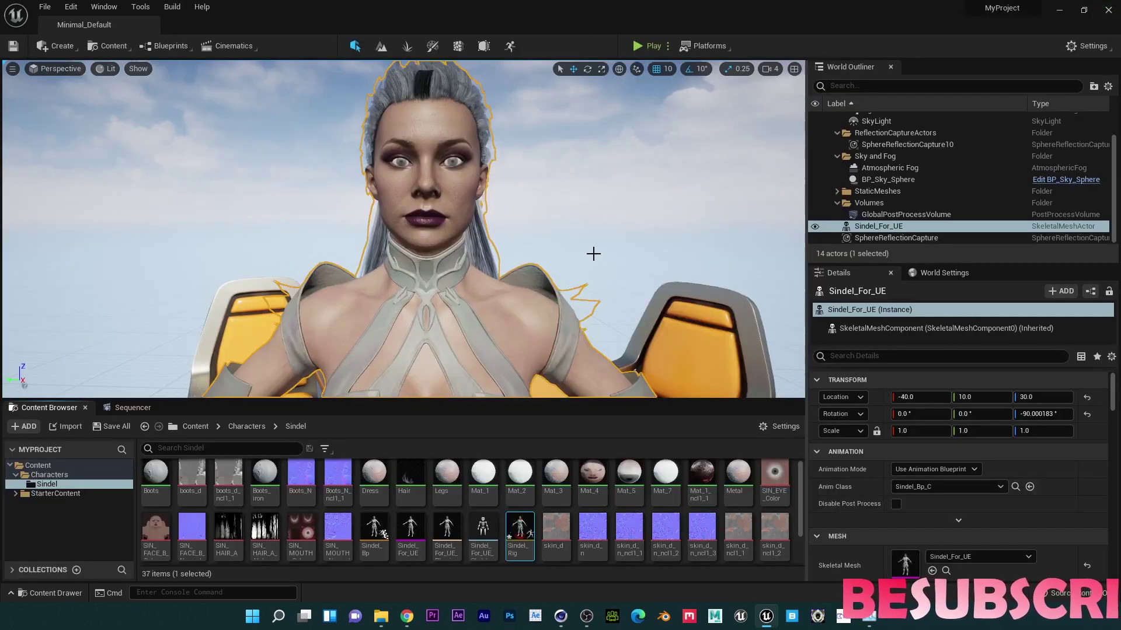
scroll(592, 252, down, 10)
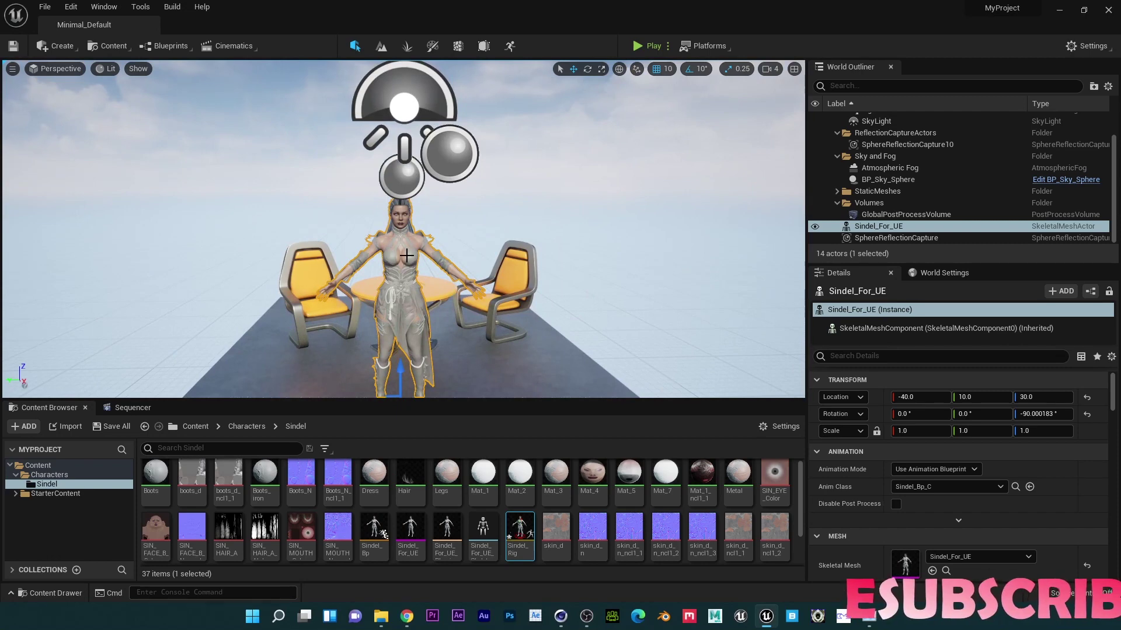
click(891, 229)
key(Delete)
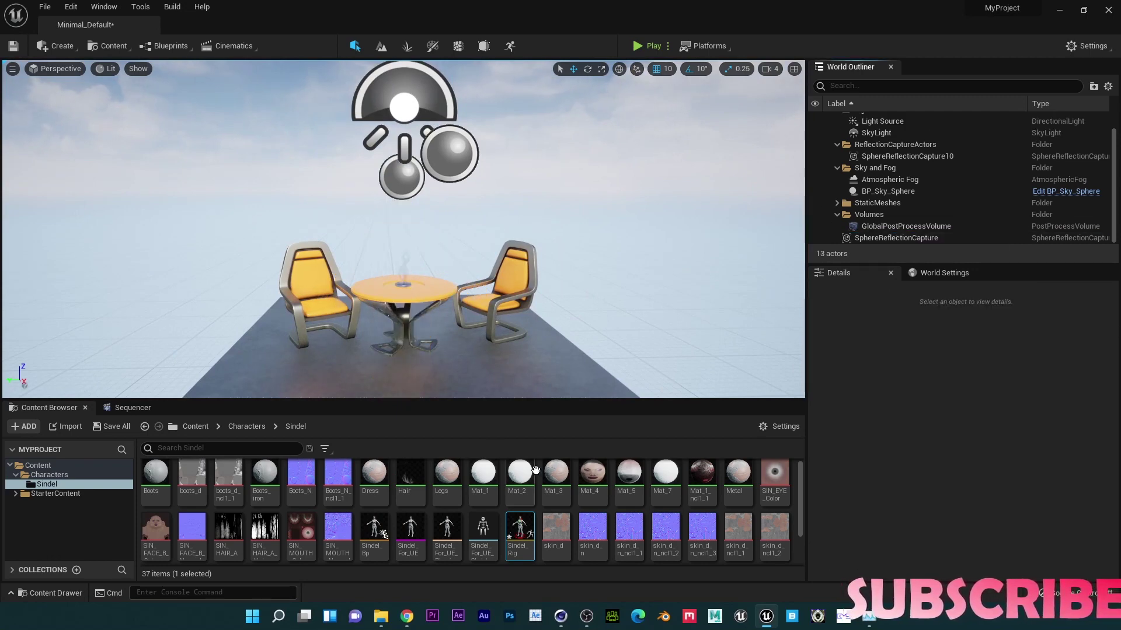
- Place the Sindel_Rig asset from the Sindel folder into the level in front of the round table
scroll(549, 496, down, 2)
drag(519, 482, 435, 368)
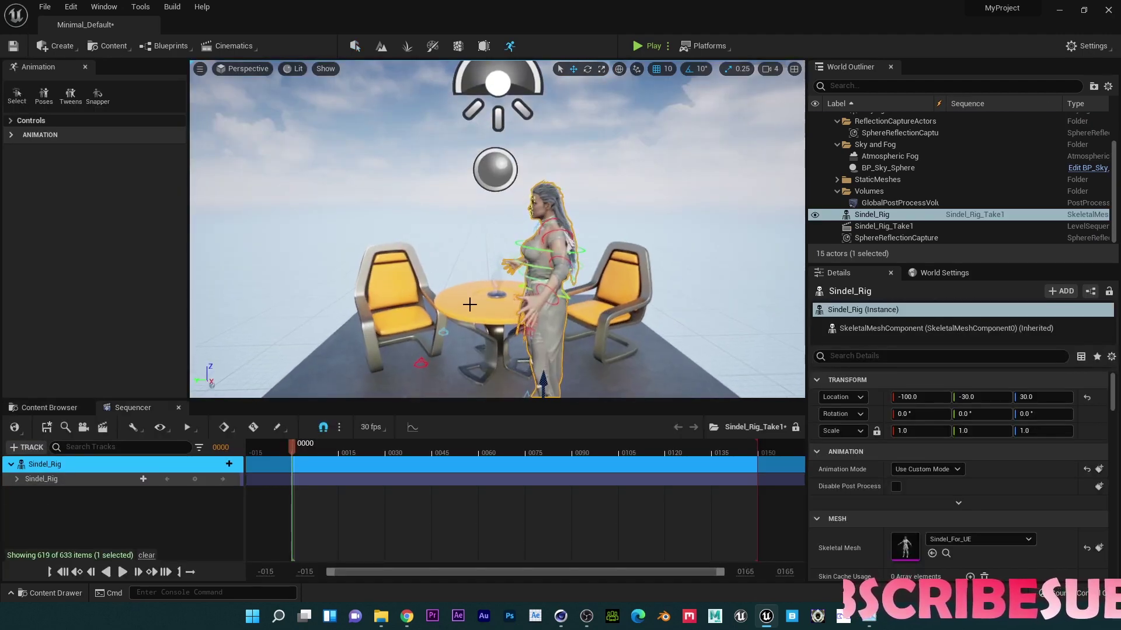
right_drag(470, 305, 563, 382)
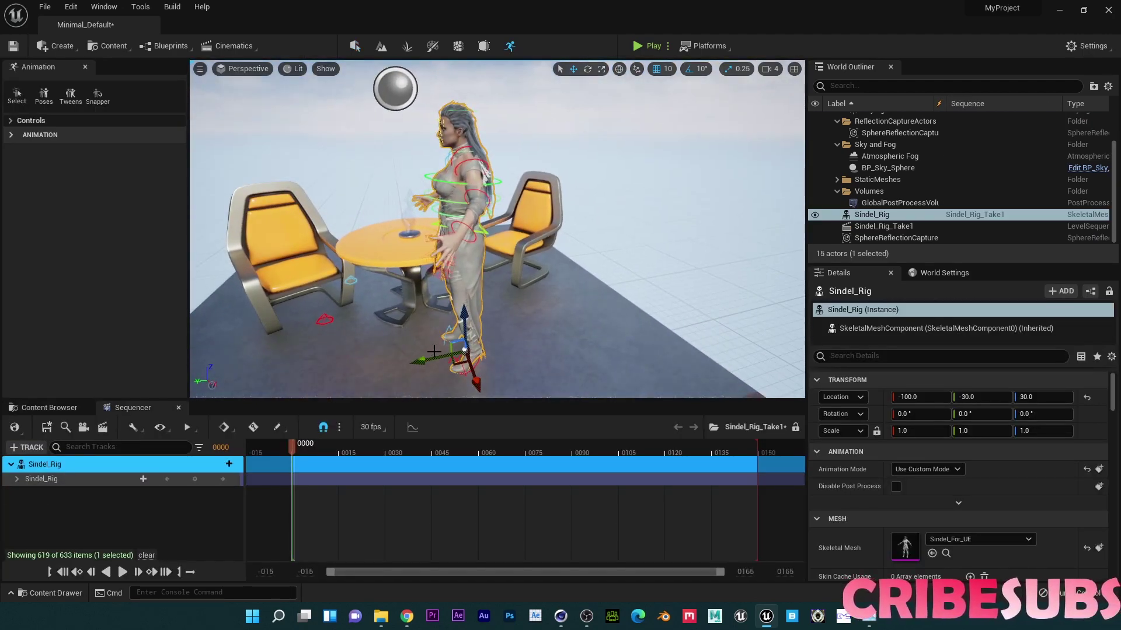
- Rotate the Sindel_Rig actor to -90 degrees around its vertical axis so she faces away from the table
key(e)
drag(502, 390, 361, 325)
right_drag(498, 228, 467, 175)
middle_drag(426, 244, 424, 279)
scroll(426, 262, down, 7)
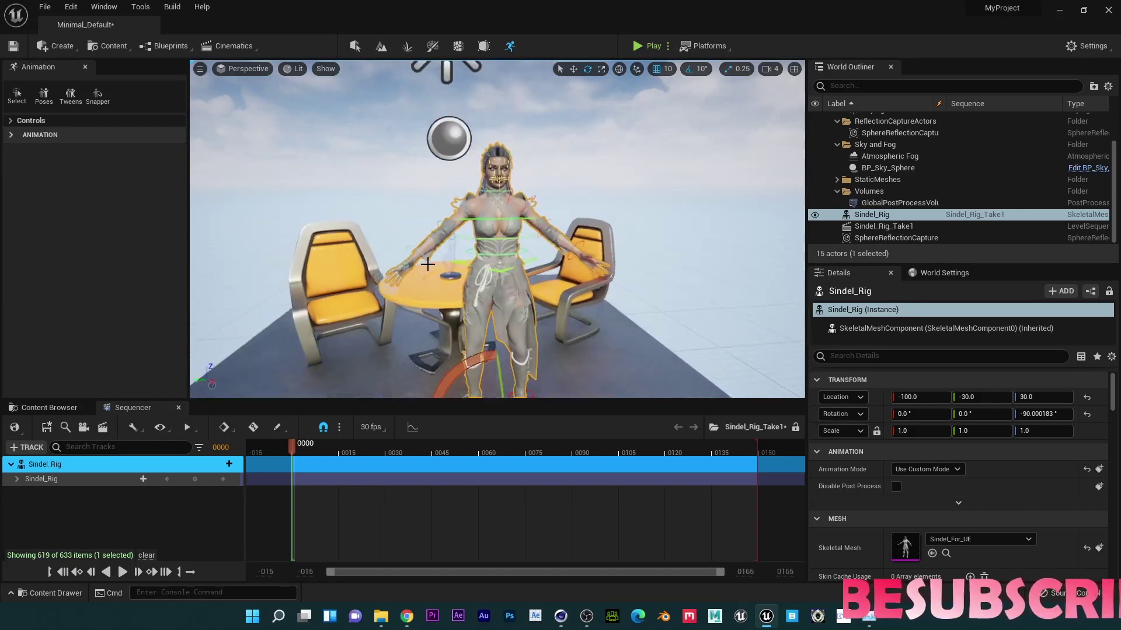
- Move Knee_L_Ctrl_ back towards Sindel's left leg
scroll(467, 321, down, 4)
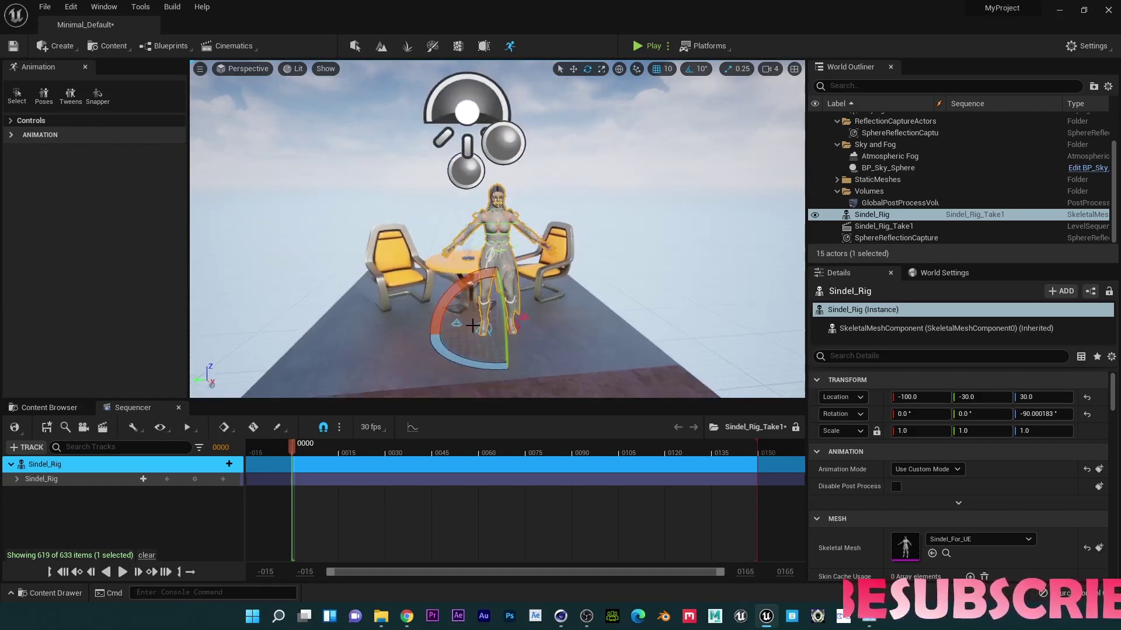
right_drag(473, 325, 480, 292)
click(453, 275)
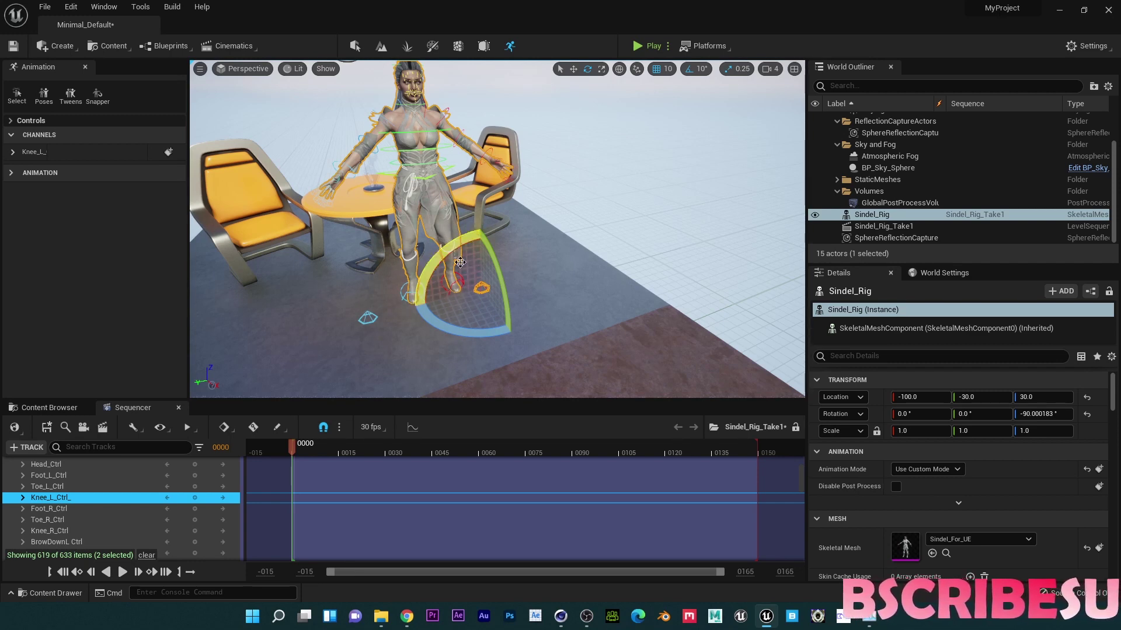
right_drag(406, 278, 406, 278)
right_drag(613, 250, 613, 250)
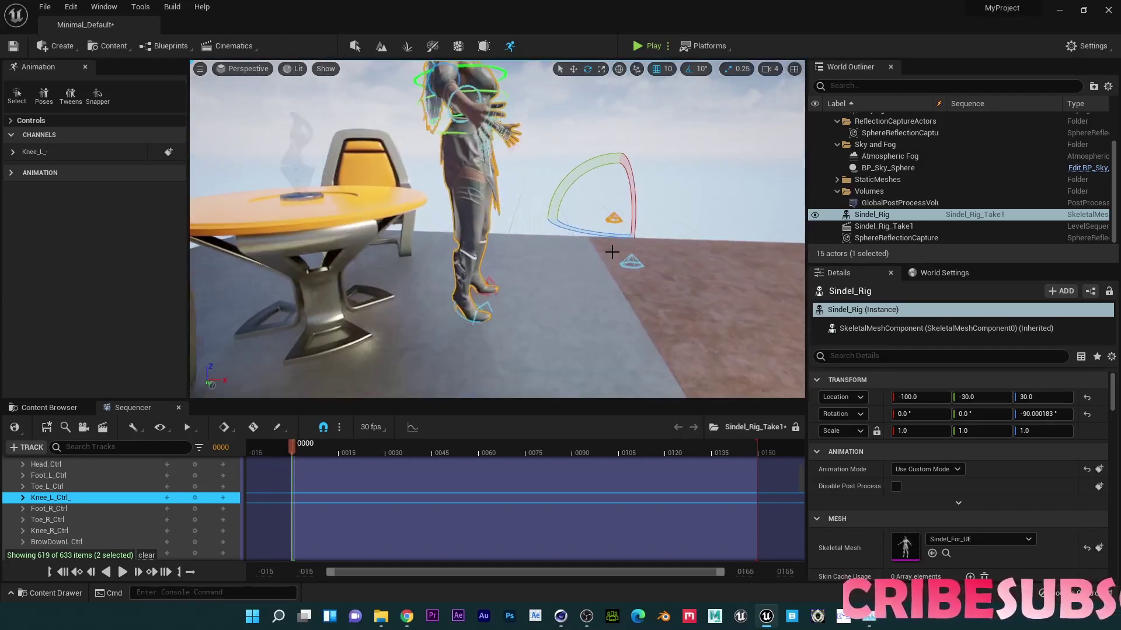
key(w)
drag(662, 219, 573, 216)
right_drag(573, 217, 573, 216)
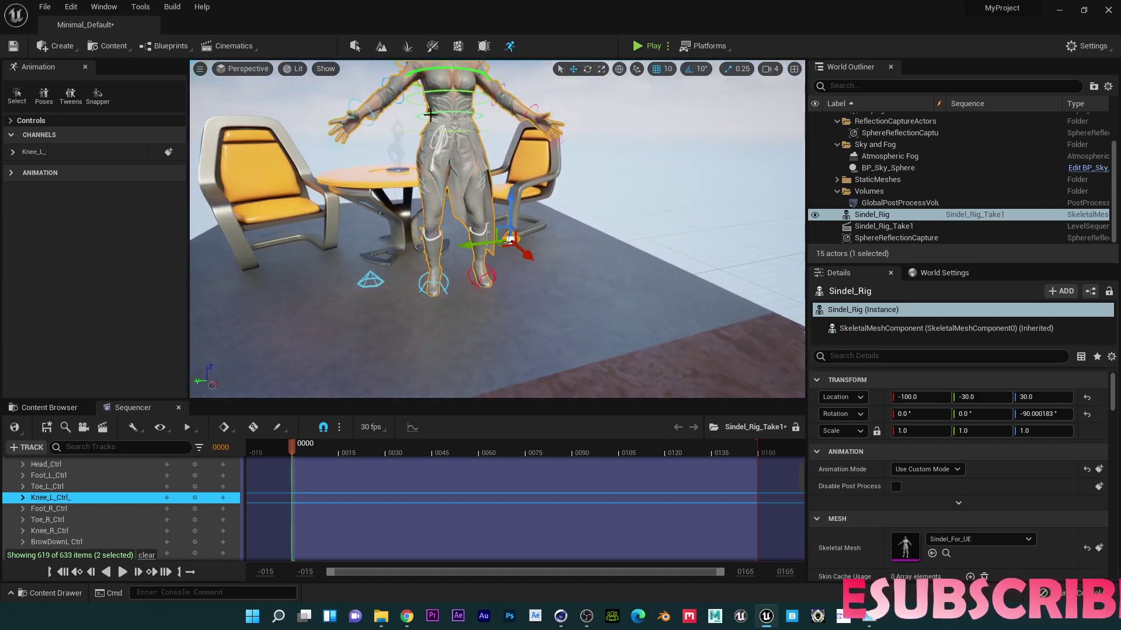
- Select Hips_Crtl and move it vertically to test the body's response
click(448, 131)
key(f)
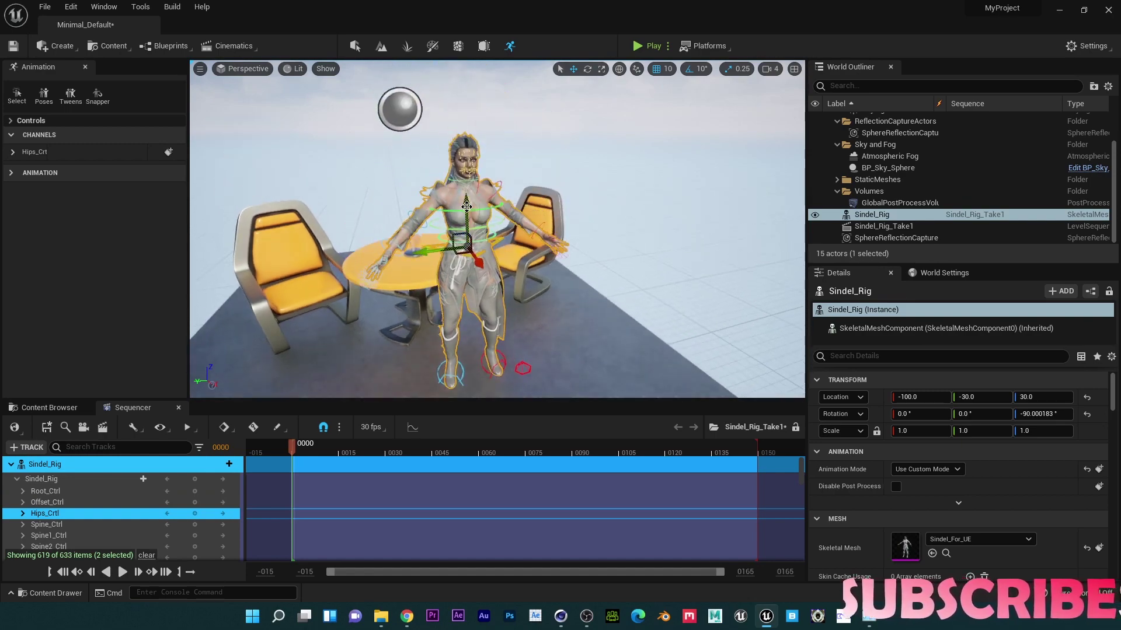
drag(466, 206, 496, 216)
- Select Head_Ctrl and Neck_Ctrl in turn and rotate them to test the response of Sindel's head and neck
scroll(497, 216, up, 10)
scroll(496, 216, down, 6)
right_drag(496, 216, 496, 169)
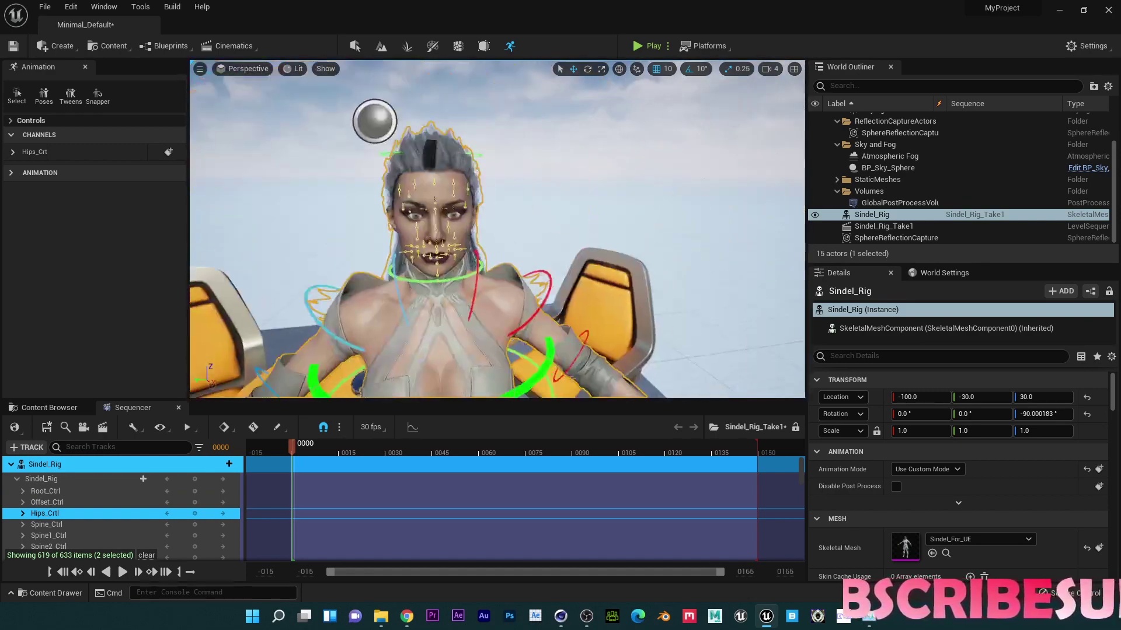
click(395, 153)
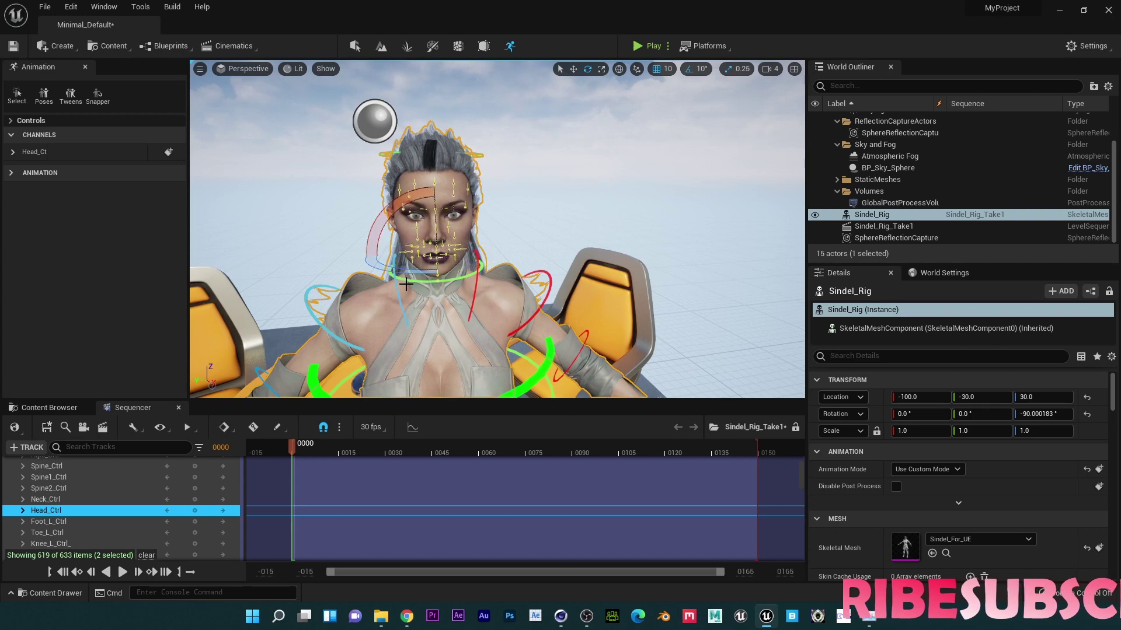
click(406, 284)
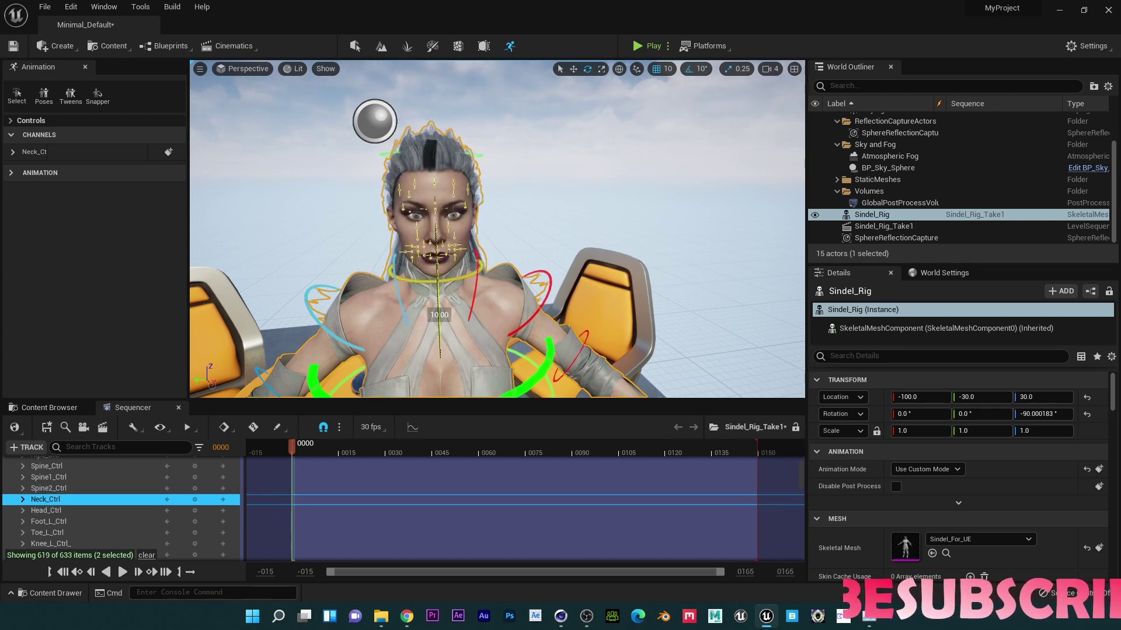
right_drag(450, 263, 475, 243)
- Hide the rig's control manipulators so that Sindel's face is unobstructed in the viewport
key(g)
middle_drag(425, 290, 361, 290)
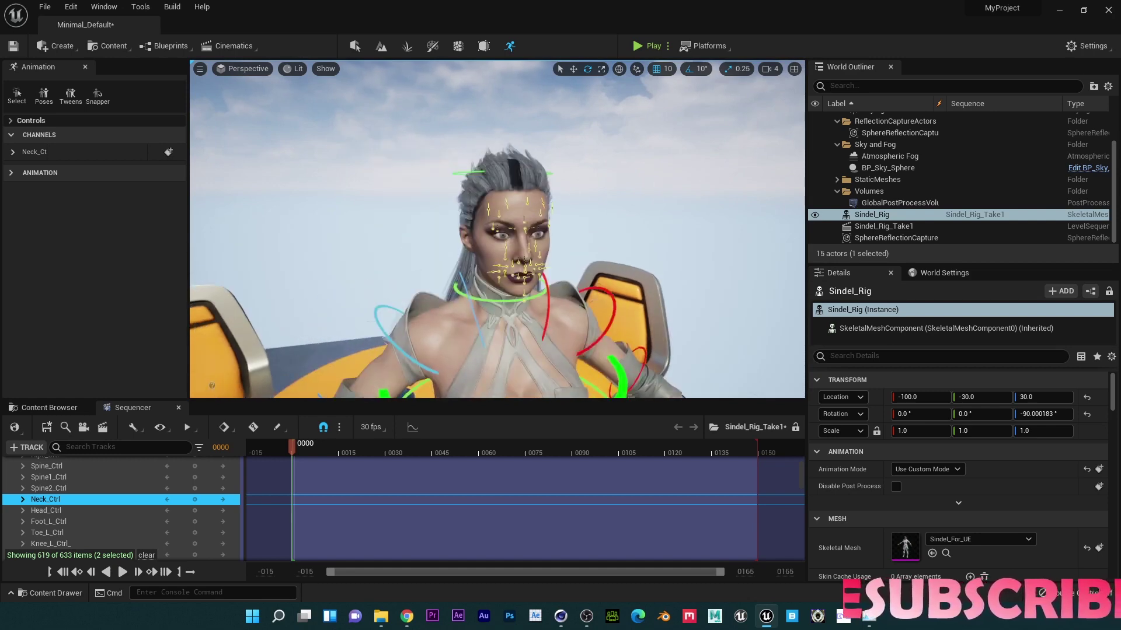
click(20, 173)
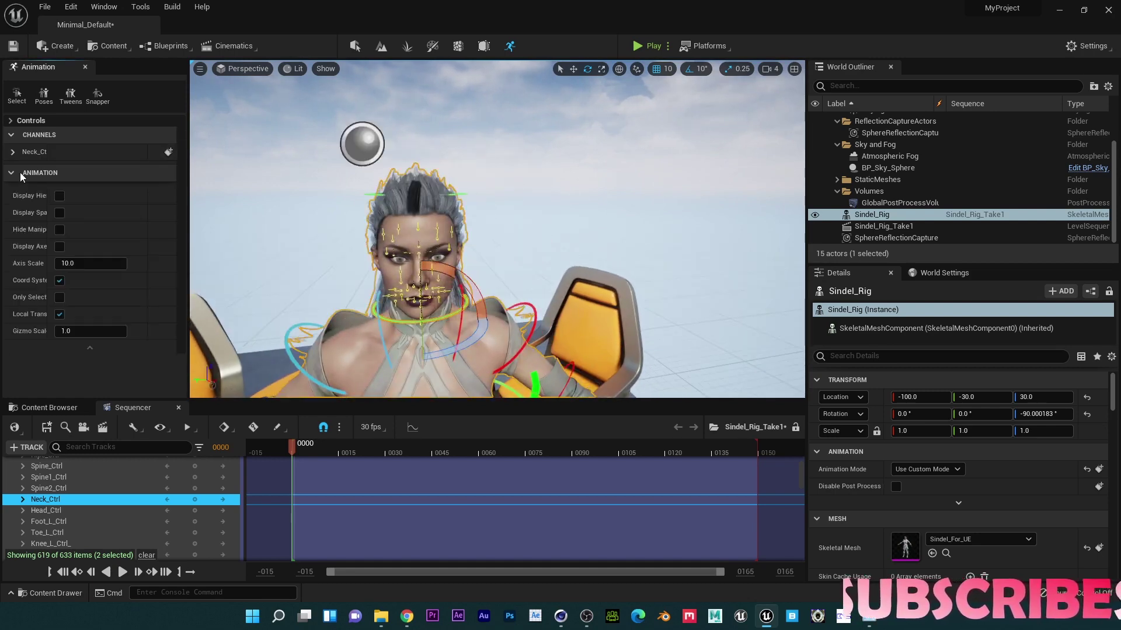
click(59, 230)
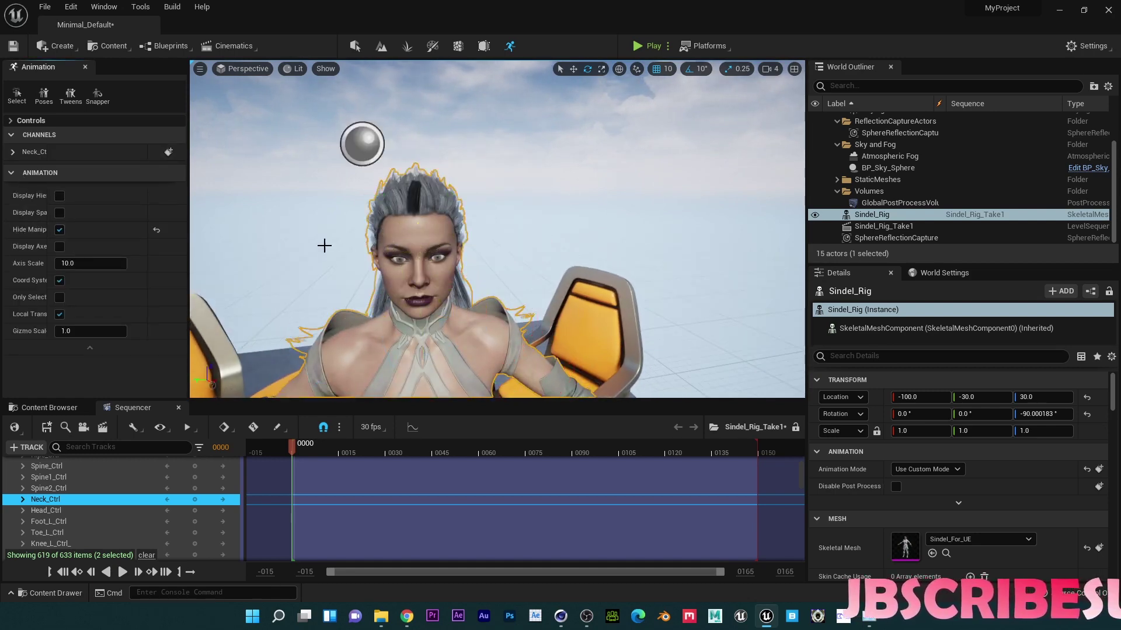
- Frame Sindel's upper body, run the level briefly in play mode and stop it
middle_drag(465, 268, 426, 330)
right_drag(465, 268, 411, 237)
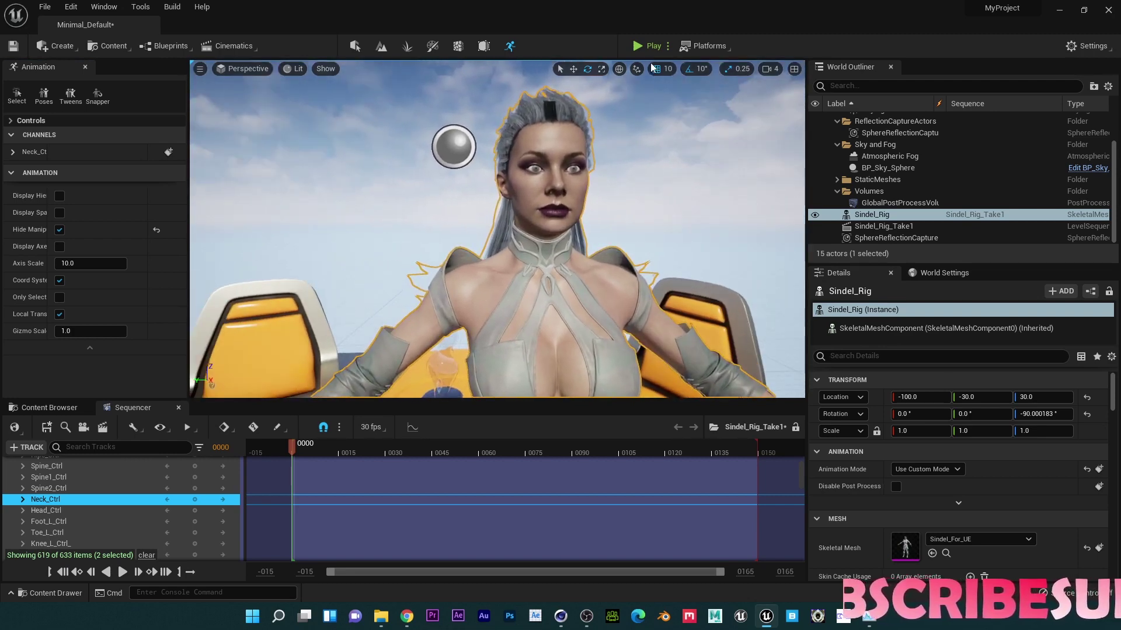
click(647, 46)
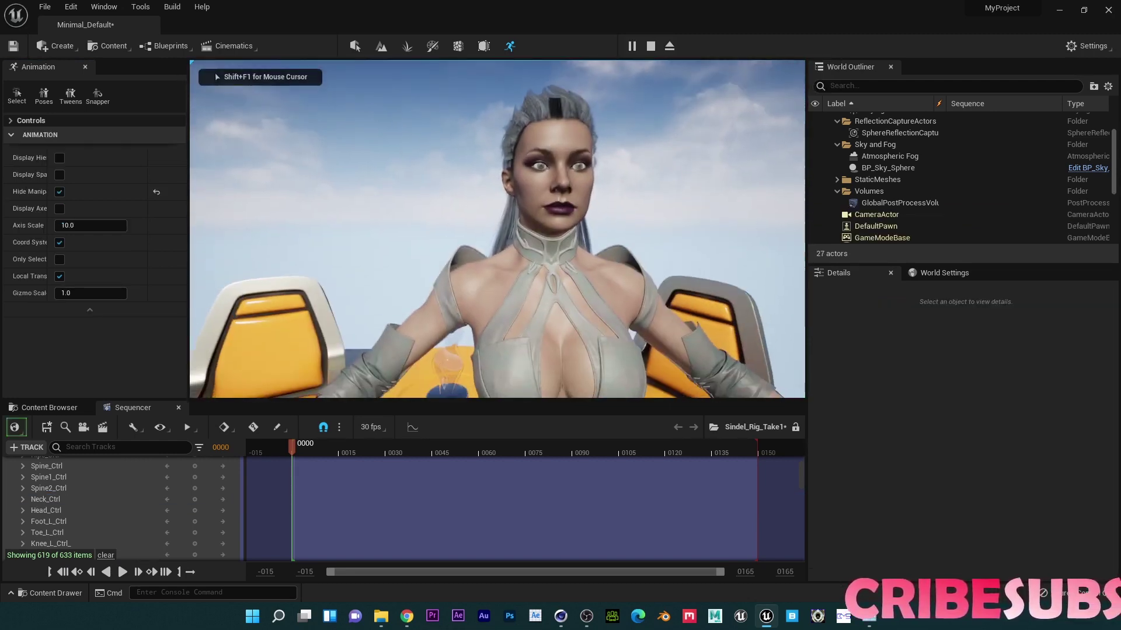
key(Escape)
- Set the Sindel_Rig actor's Animation Mode to Use Animation Blueprint, with Sindel_Bp_C as its Anim Class
click(555, 250)
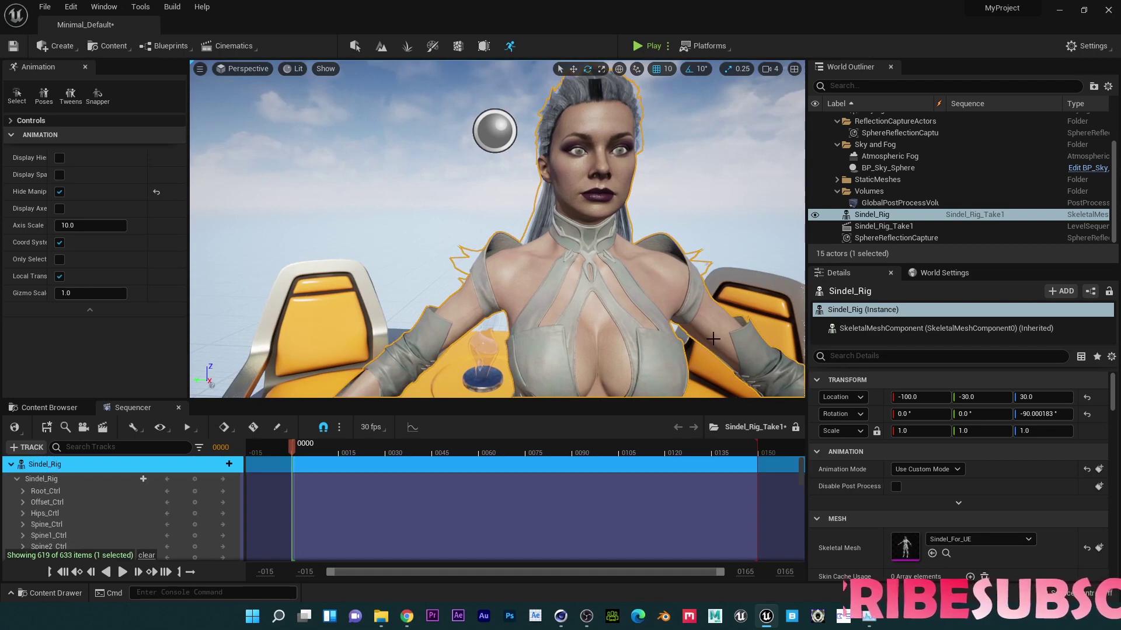
click(927, 469)
click(933, 486)
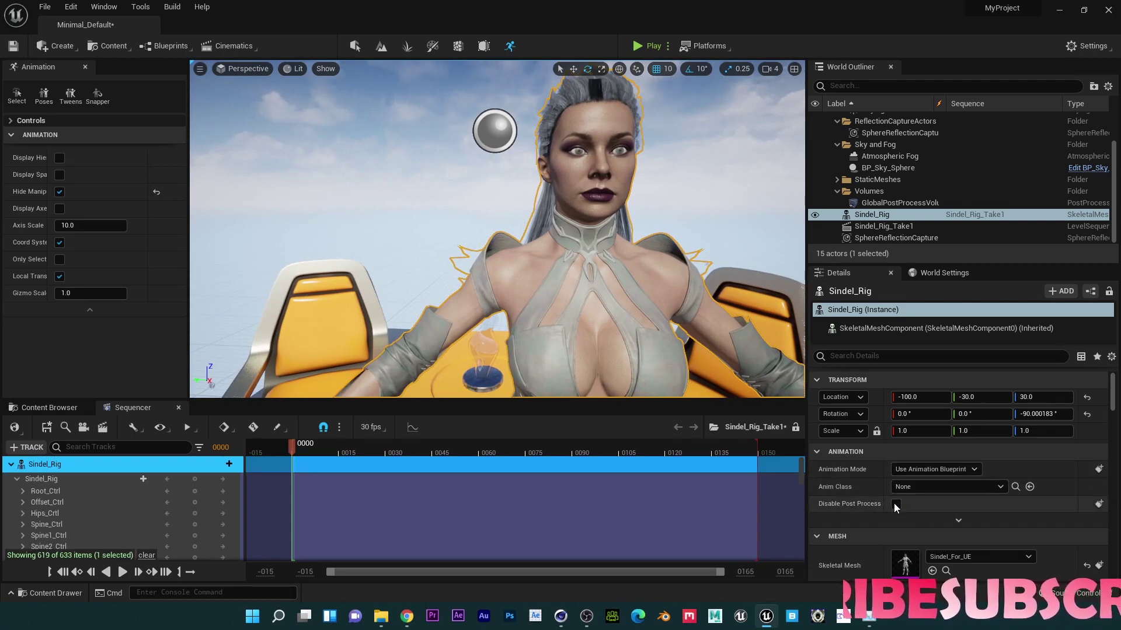
click(919, 485)
click(933, 433)
- Examine Sindel's live facial animation up close in the full-screen viewport with game view enabled
mouse_move(579, 247)
right_down()
mouse_move(551, 260)
mouse_move(564, 253)
right_up()
middle_drag(580, 246, 671, 207)
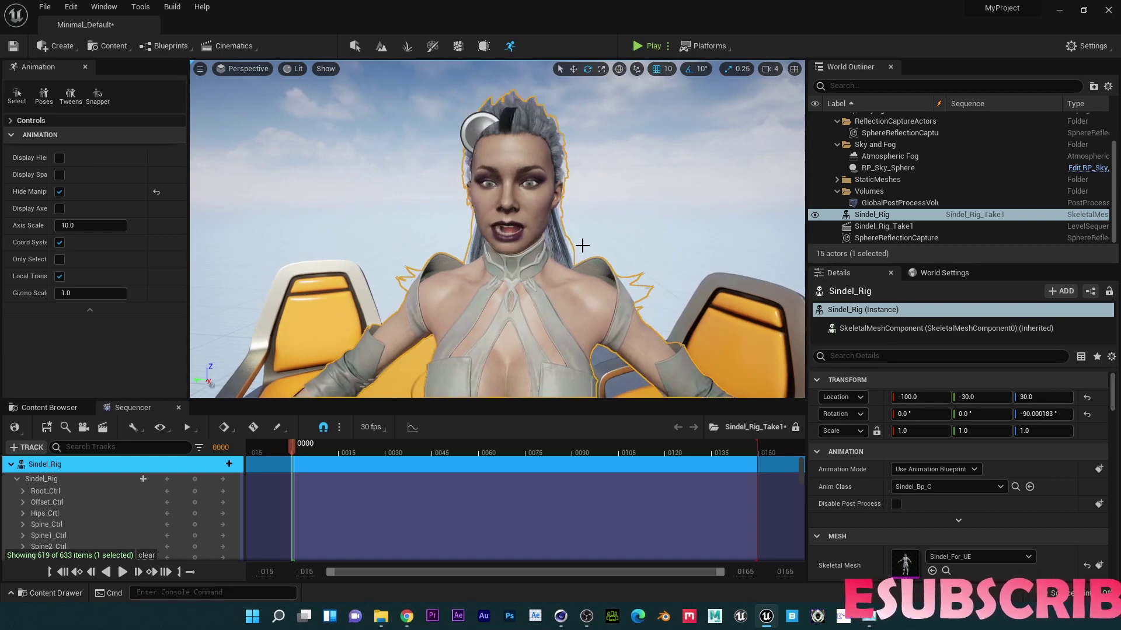
right_drag(573, 247, 511, 268)
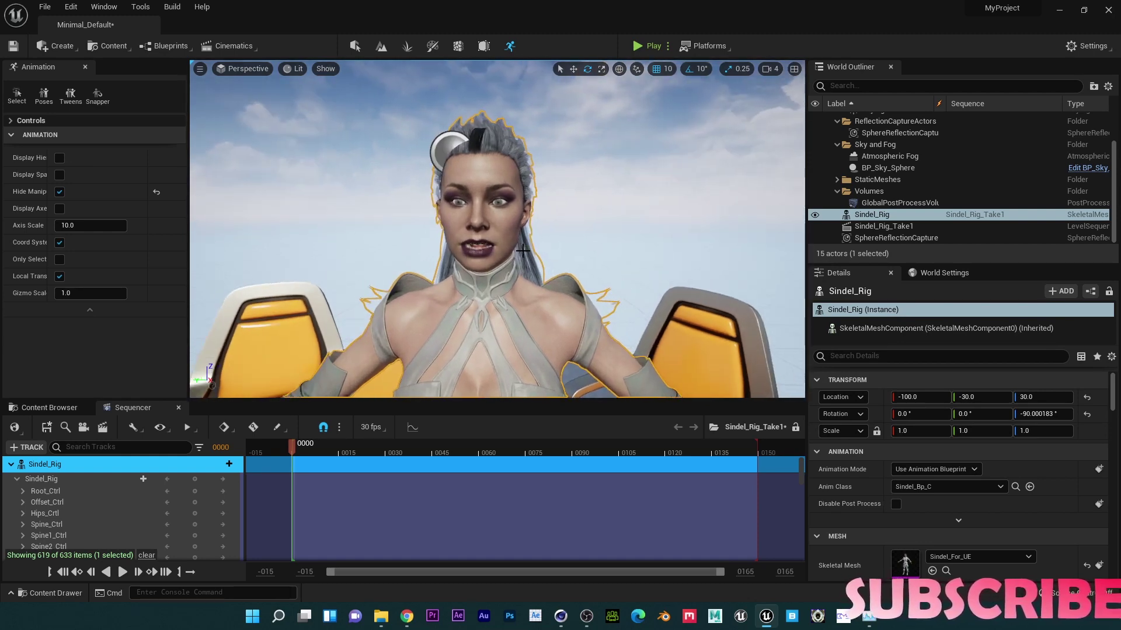
drag(510, 267, 507, 303)
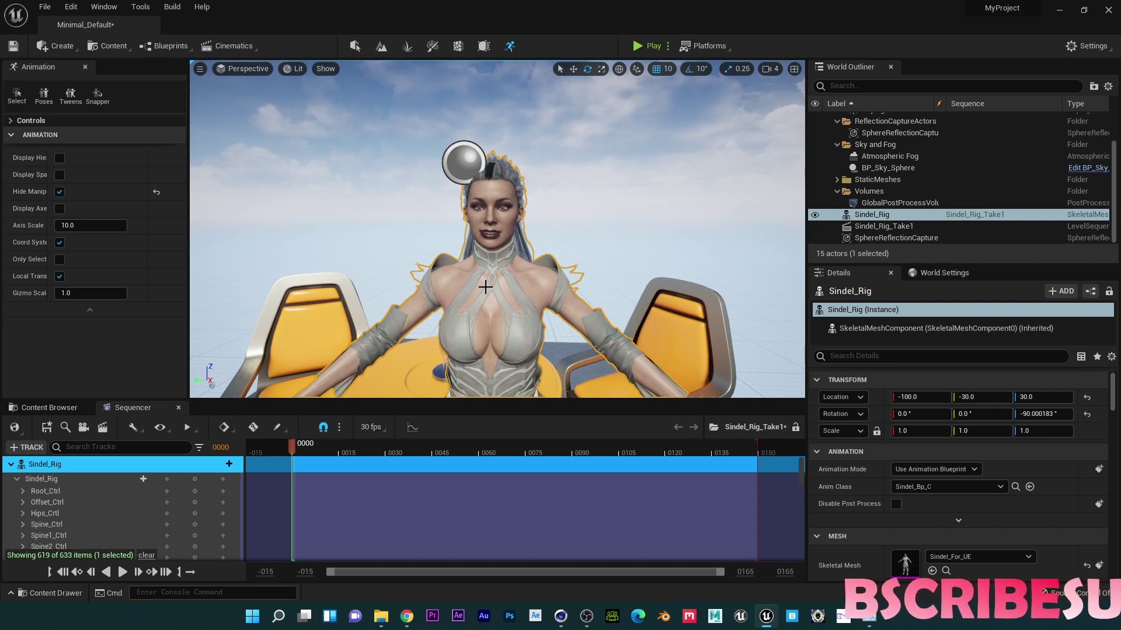
drag(486, 288, 486, 253)
key(F11)
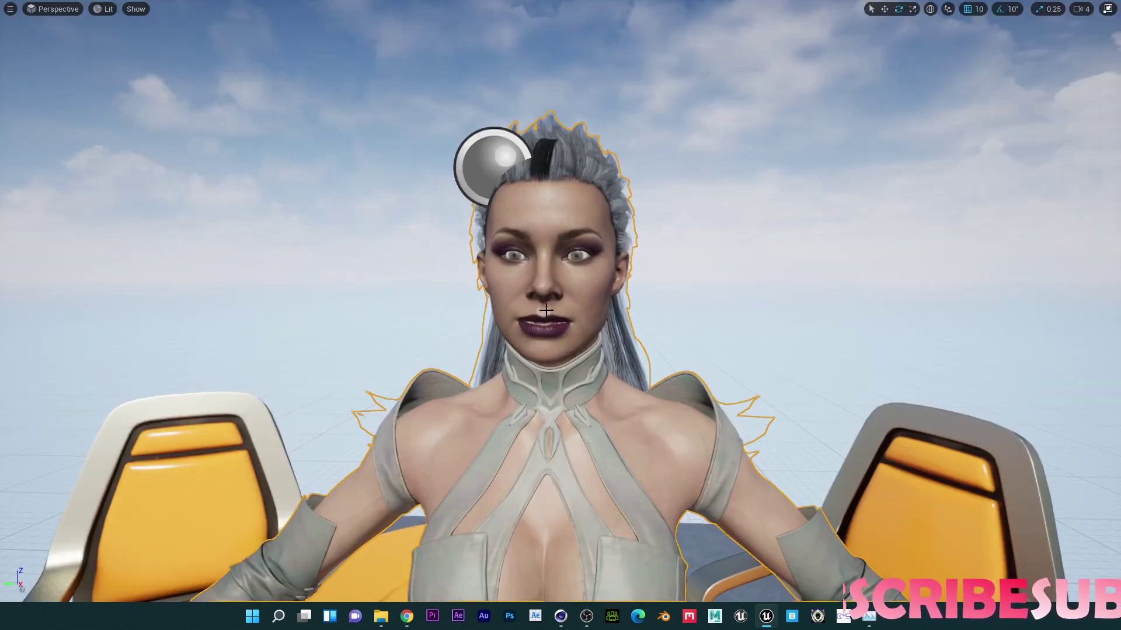
right_drag(546, 310, 513, 309)
key(q)
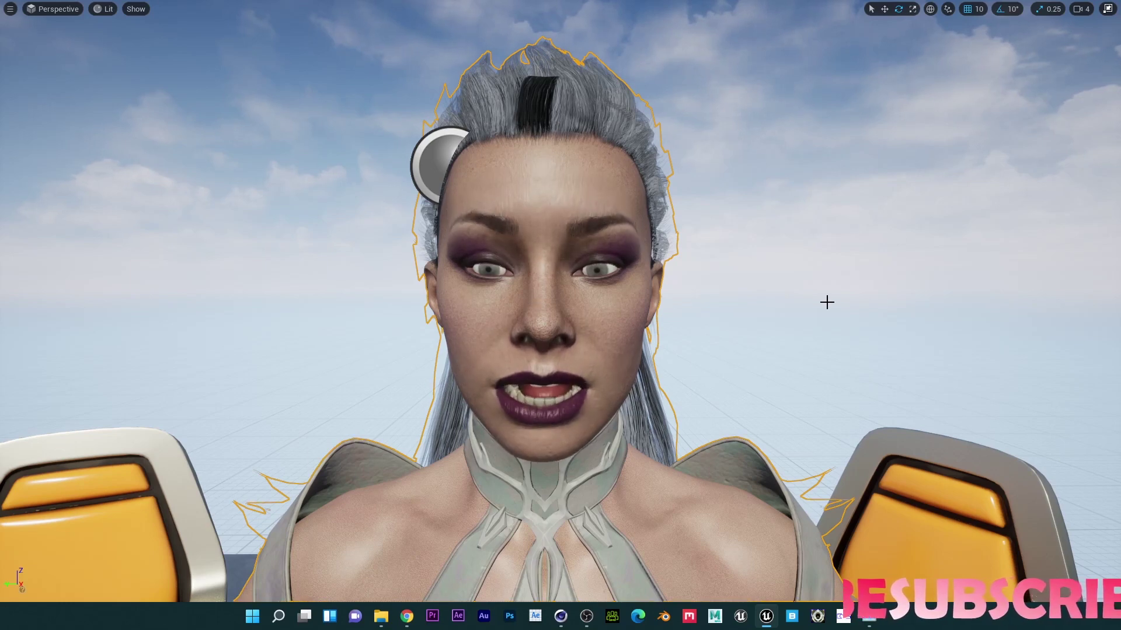
key(g)
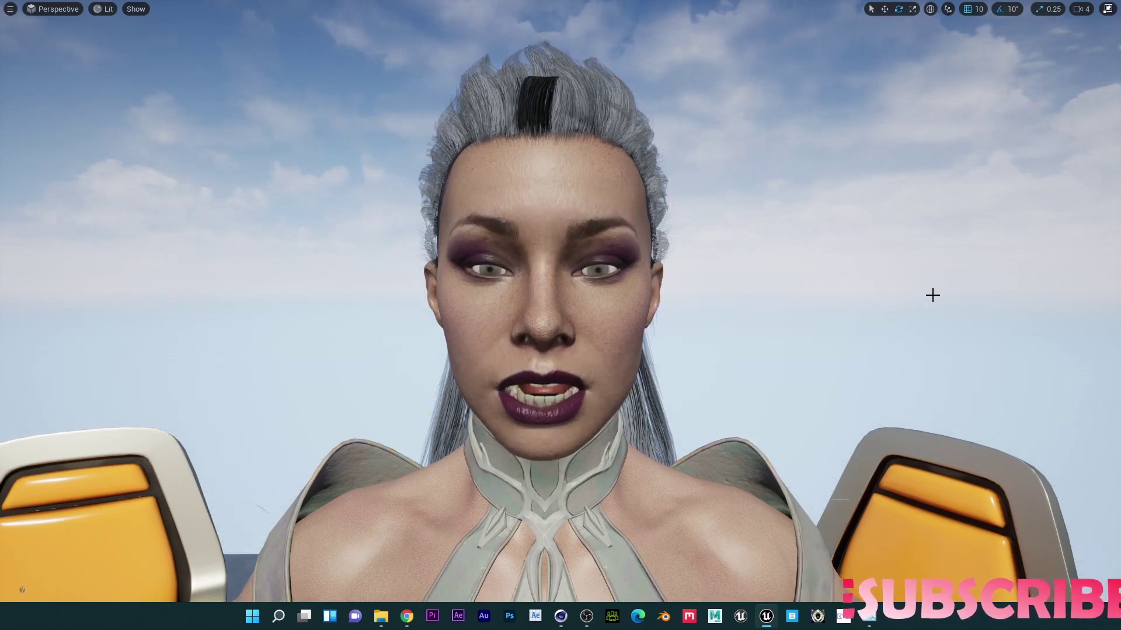